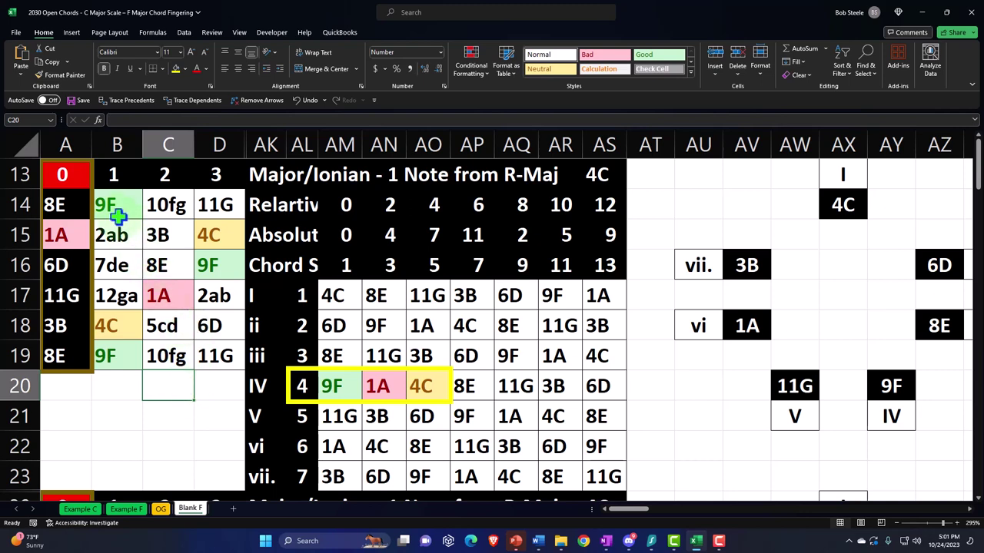
Examine fret numbers 0 to 3, the fretted notes in B14:D19 and the open-string notes in A14:A19 on the Blank F fretboard
left_click_drag(111, 211, 197, 345)
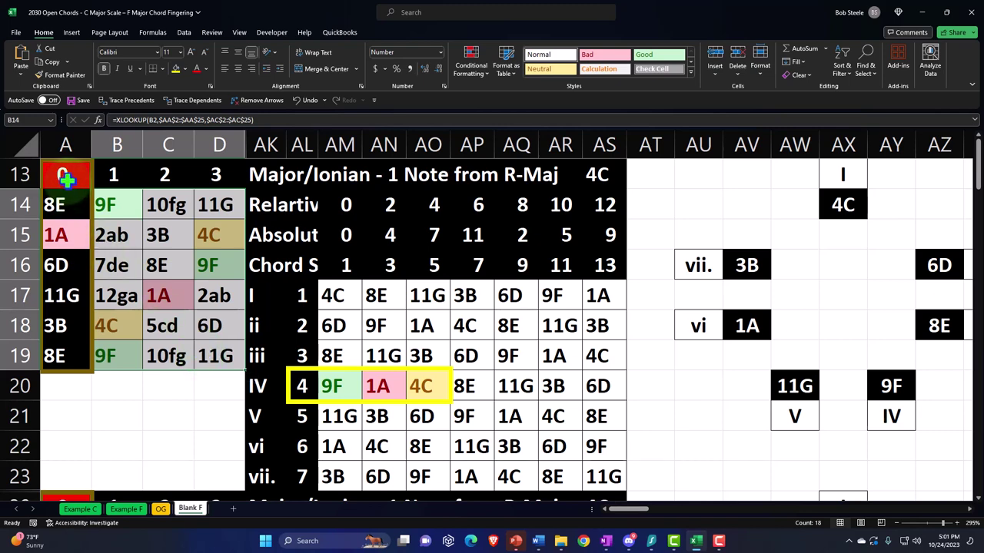
left_click(65, 177)
left_click_drag(64, 176, 208, 176)
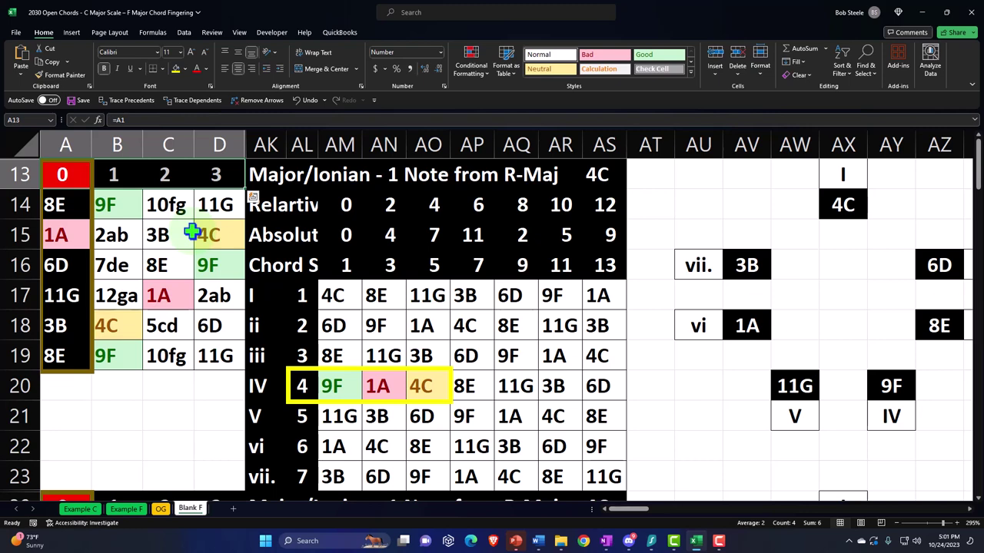
left_click_drag(136, 202, 204, 351)
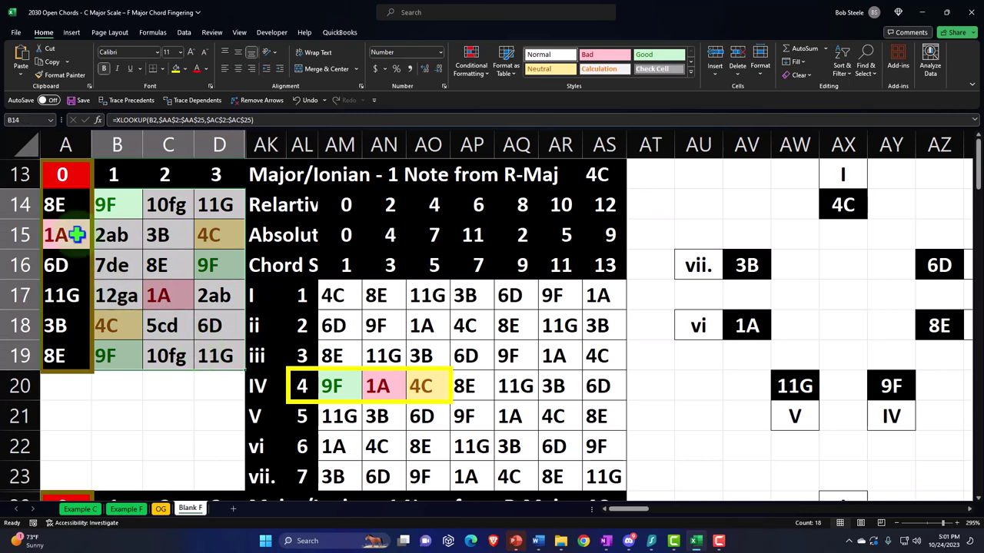
left_click_drag(76, 203, 65, 348)
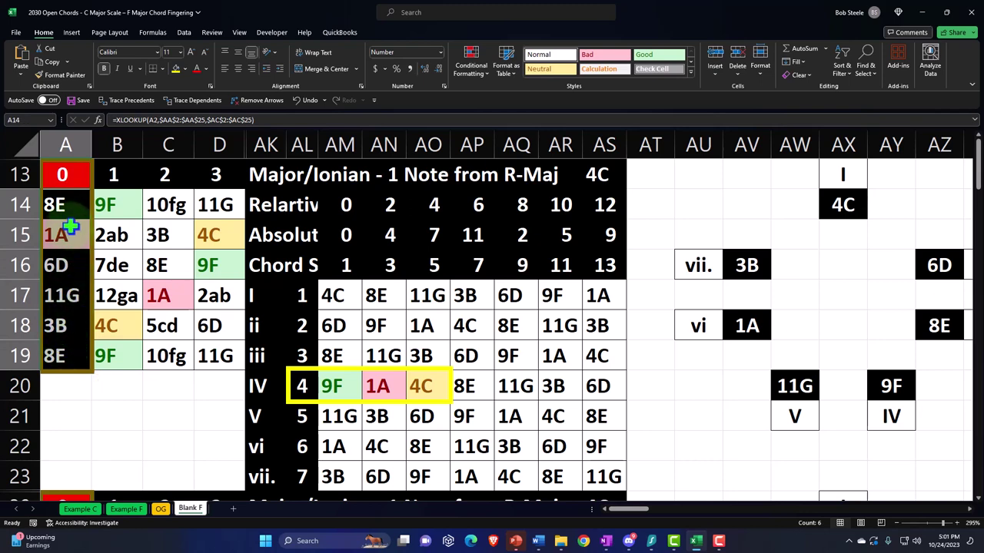
left_click(66, 203)
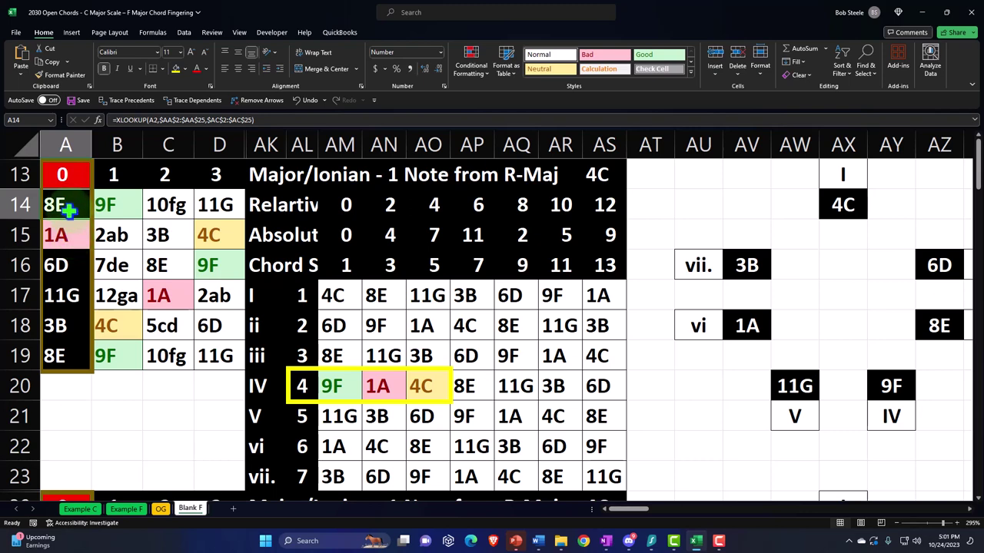
left_click_drag(67, 202, 69, 354)
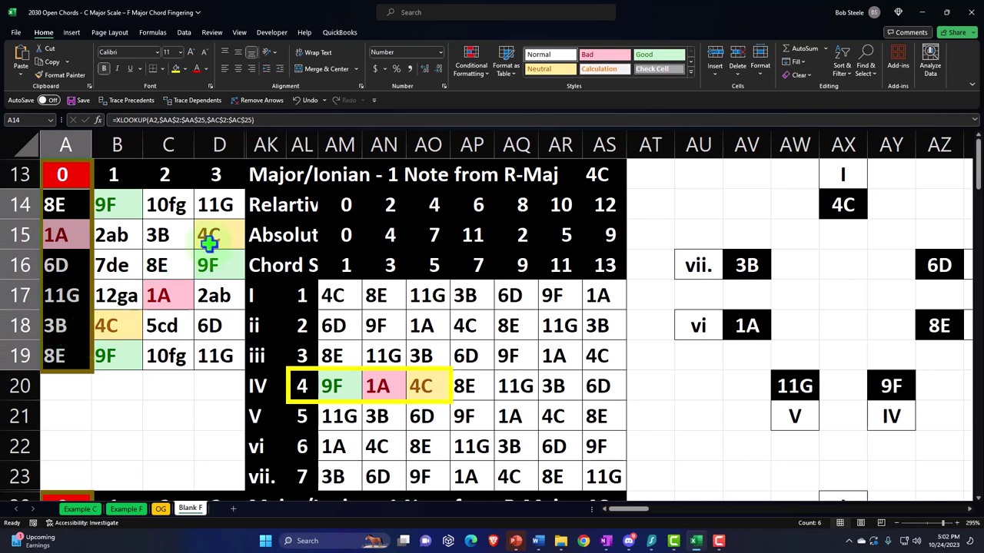
left_click_drag(59, 203, 59, 346)
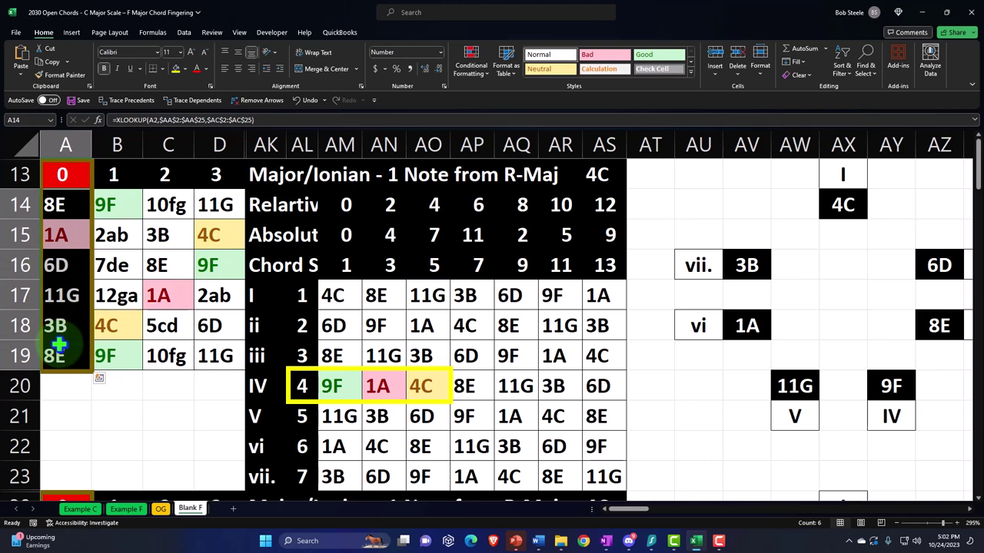
Open the Example C sheet and examine the C chord's notes at D15, C16 and B18, plus the open string at A17
left_click(81, 511)
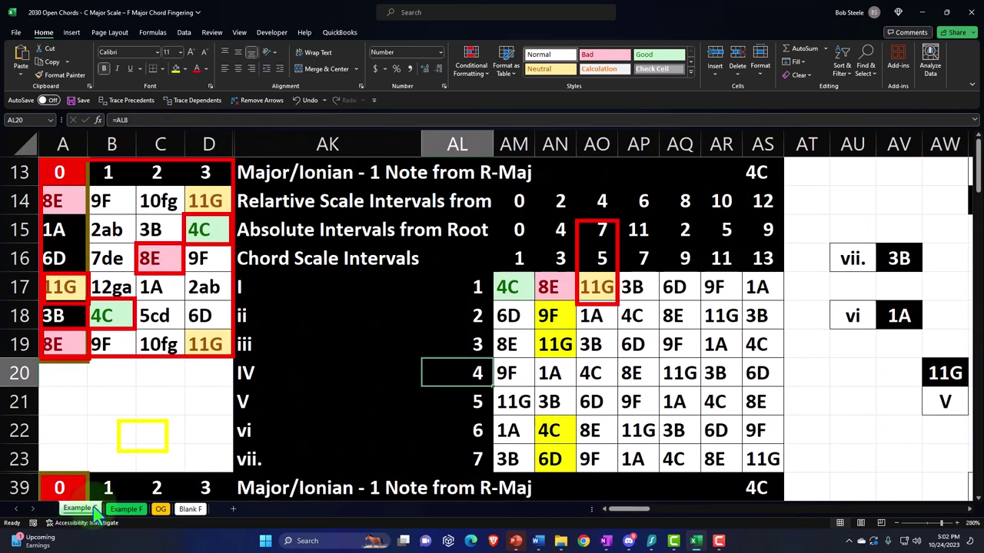
left_click(201, 229)
left_click(154, 256)
left_click(115, 315)
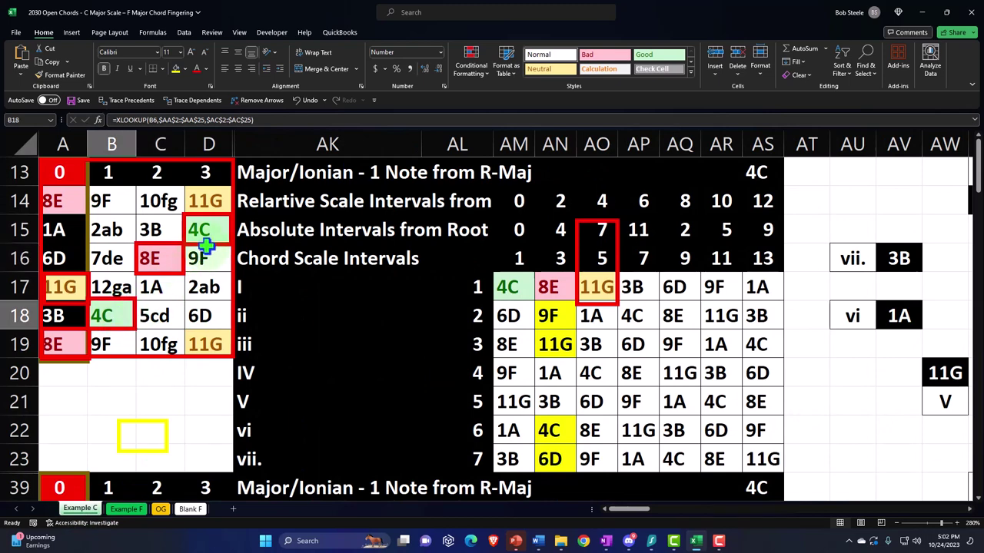
left_click(70, 289)
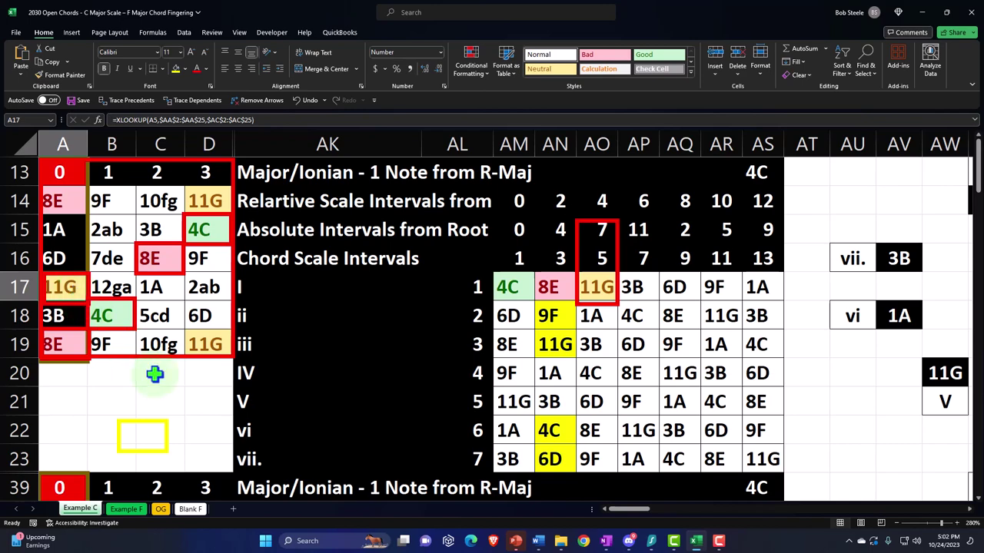
Return to the Blank F sheet and compare the notes on frets 1 to 3 with the open strings, including the block C15:D17
left_click(190, 511)
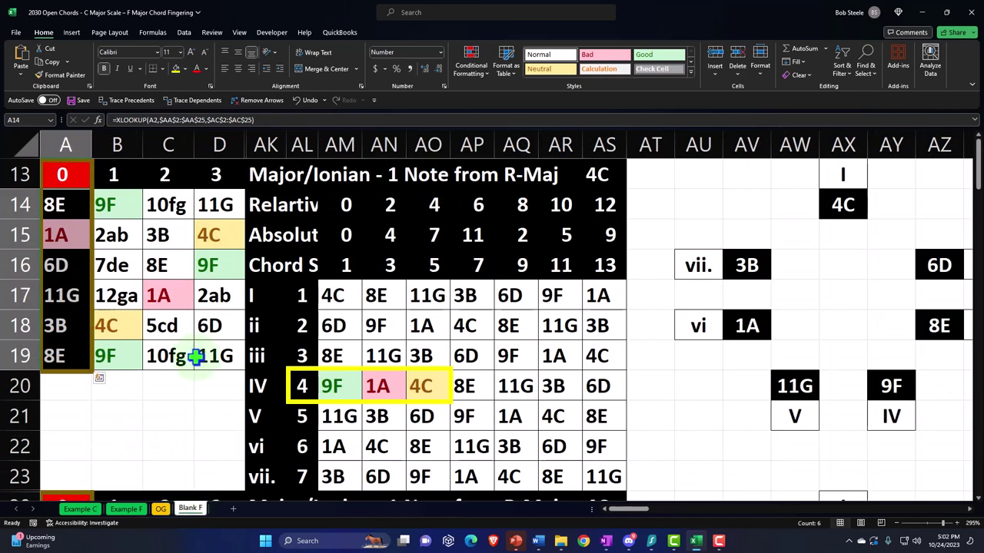
left_click_drag(115, 200, 209, 344)
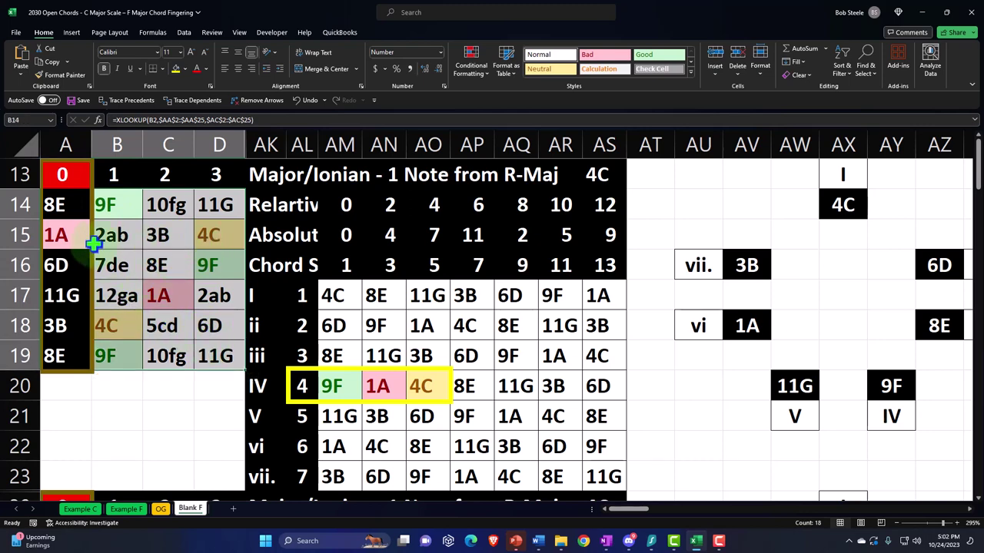
left_click_drag(128, 203, 208, 354)
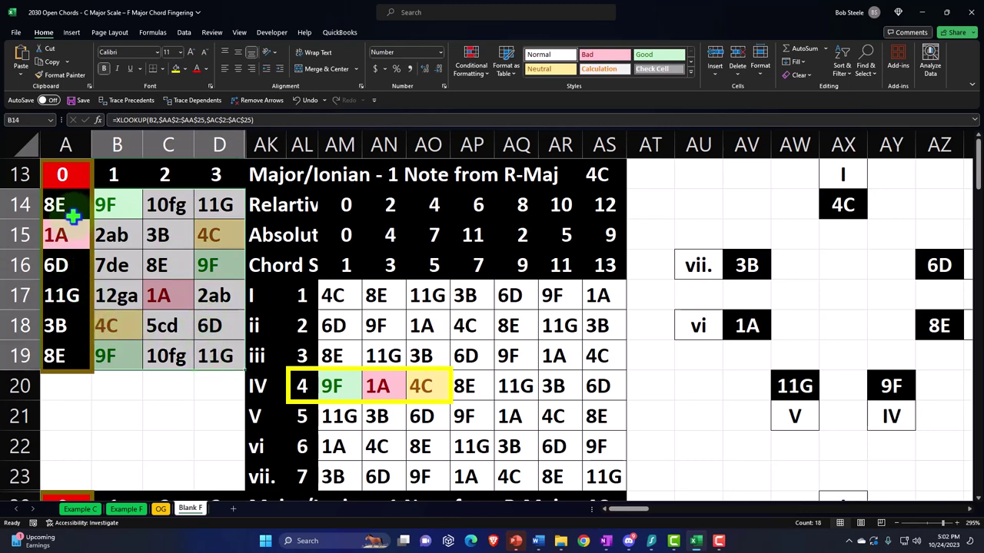
left_click_drag(69, 206, 80, 349)
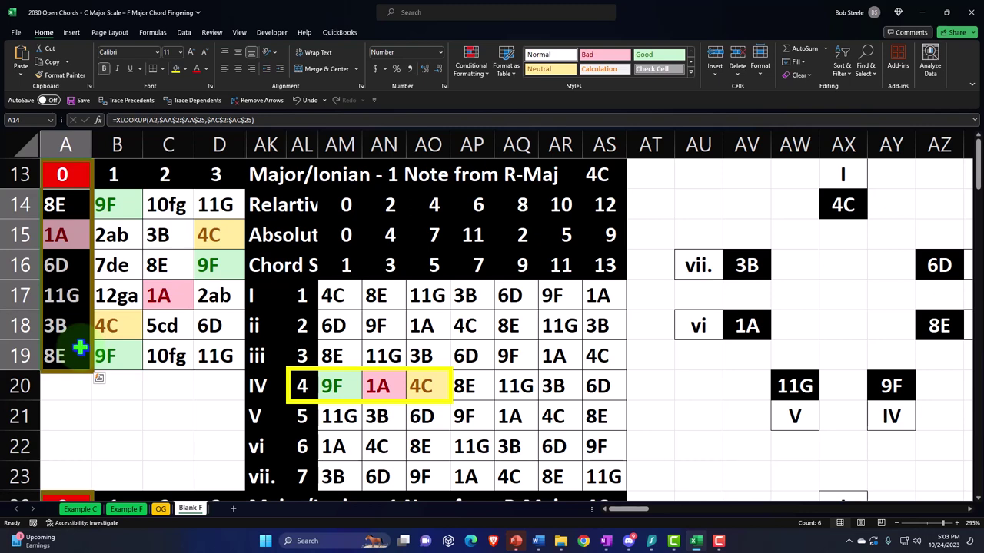
left_click_drag(161, 234, 211, 294)
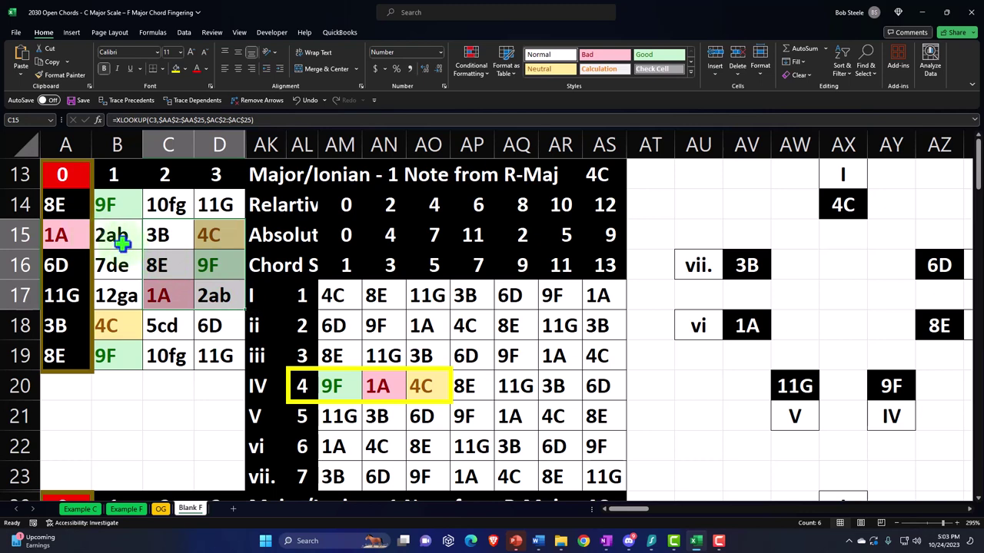
left_click_drag(123, 235, 209, 285)
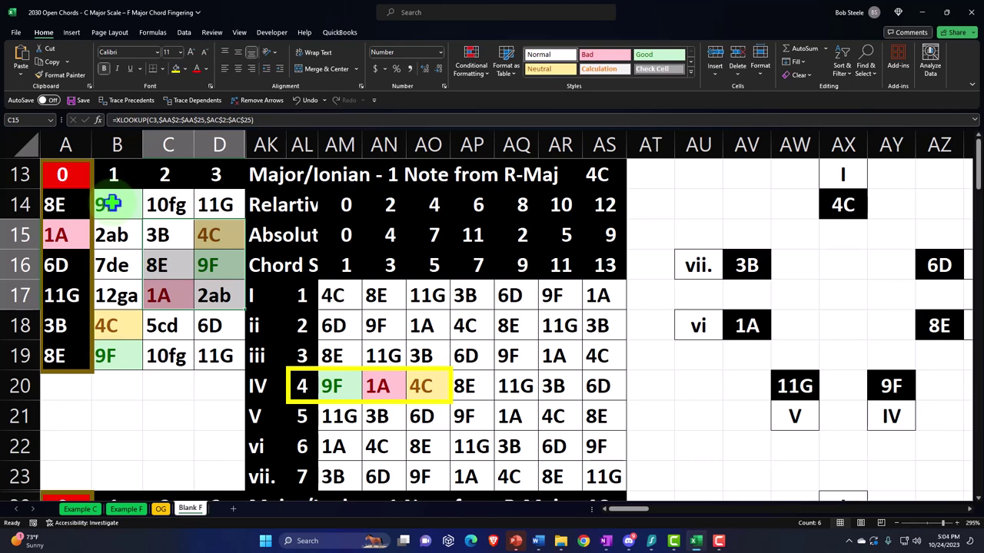
left_click_drag(79, 166, 202, 180)
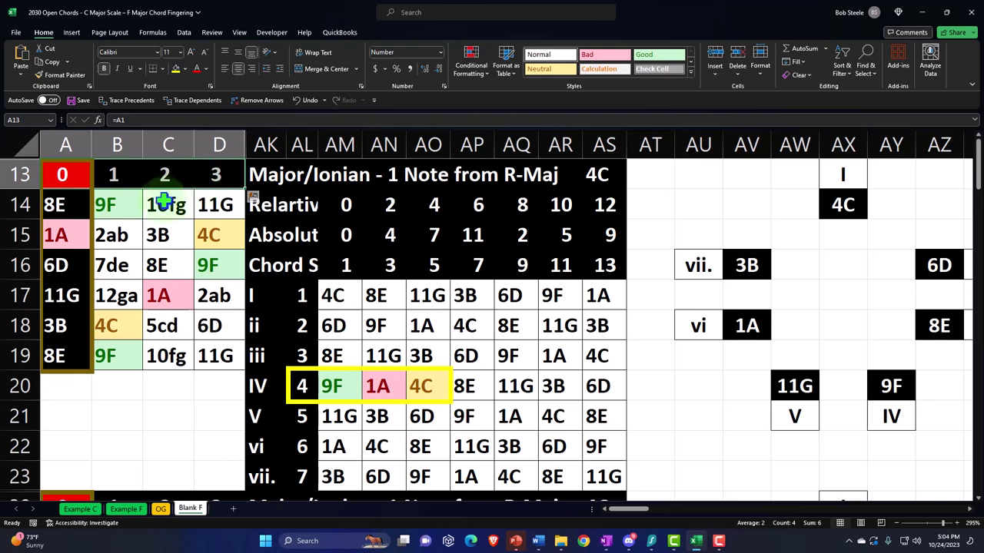
left_click(119, 204)
mouse_move(119, 205)
left_mouse_down()
mouse_move(166, 246)
mouse_move(206, 351)
left_mouse_up()
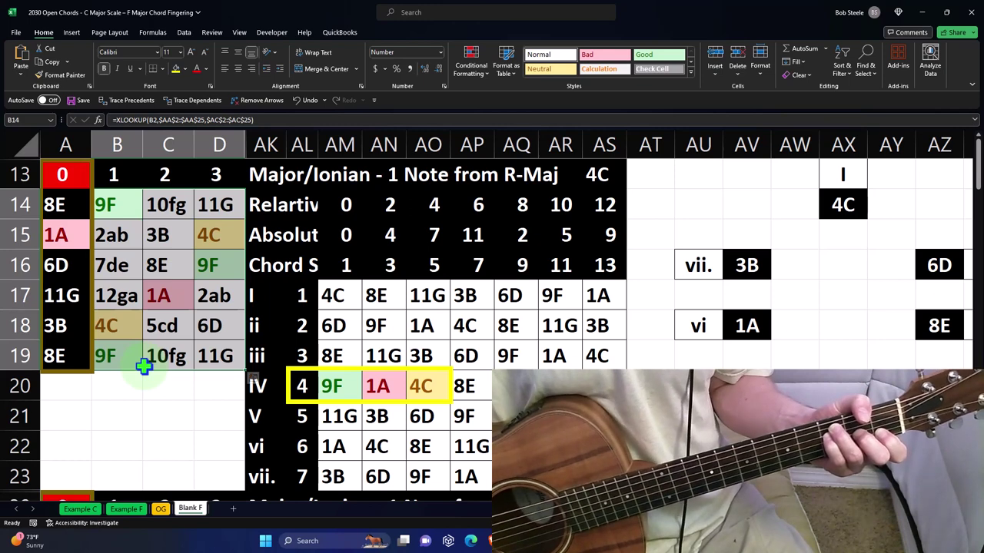
left_click(159, 255)
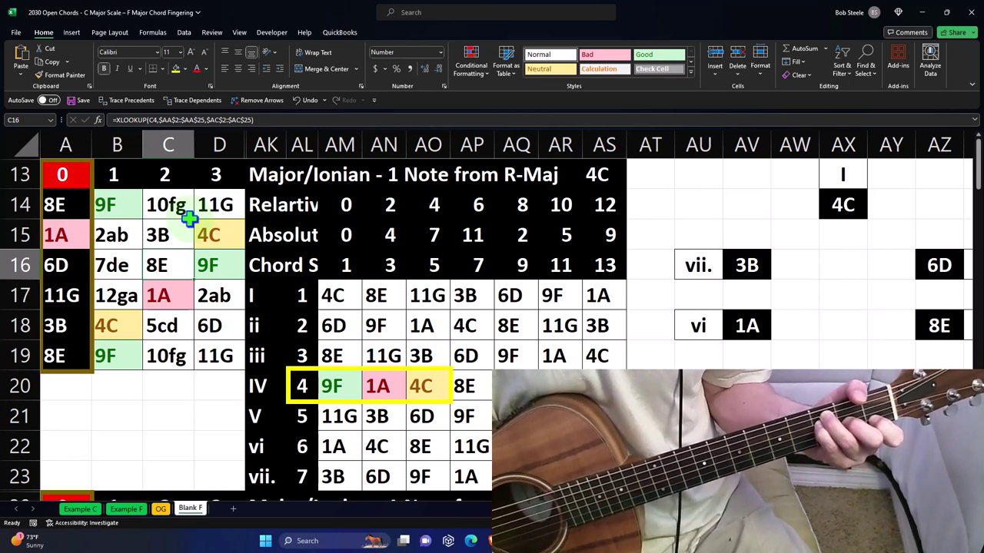
Duplicate the yellow rectangle around the IV chord's notes and fit the copy over the fretboard cells B15:D18
left_click(326, 373)
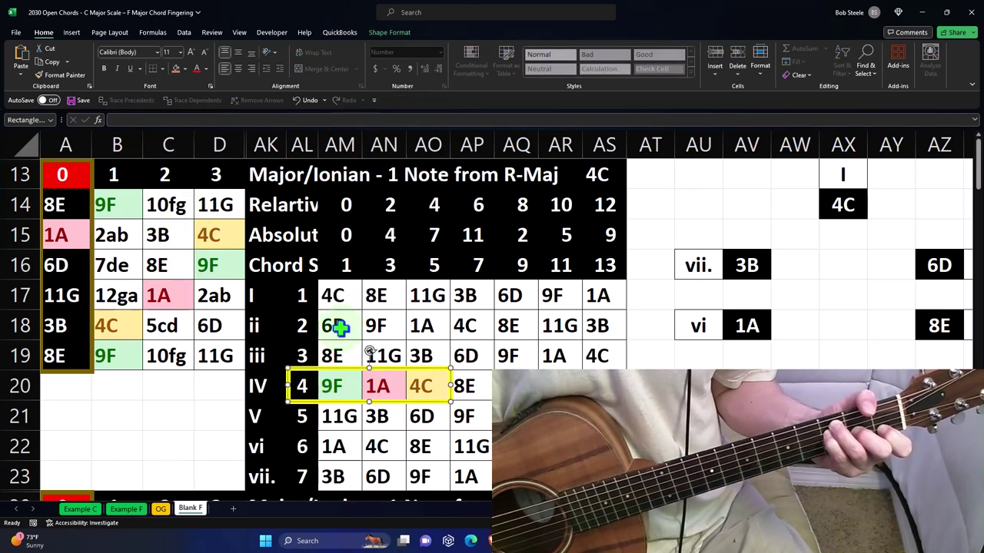
right_click(326, 372)
left_click(355, 132)
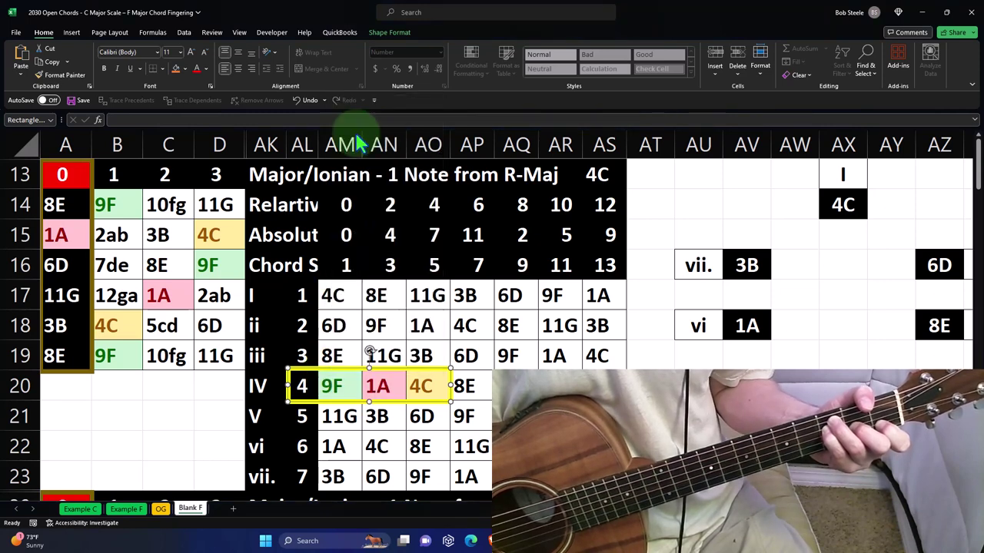
right_click(147, 419)
left_click(177, 173)
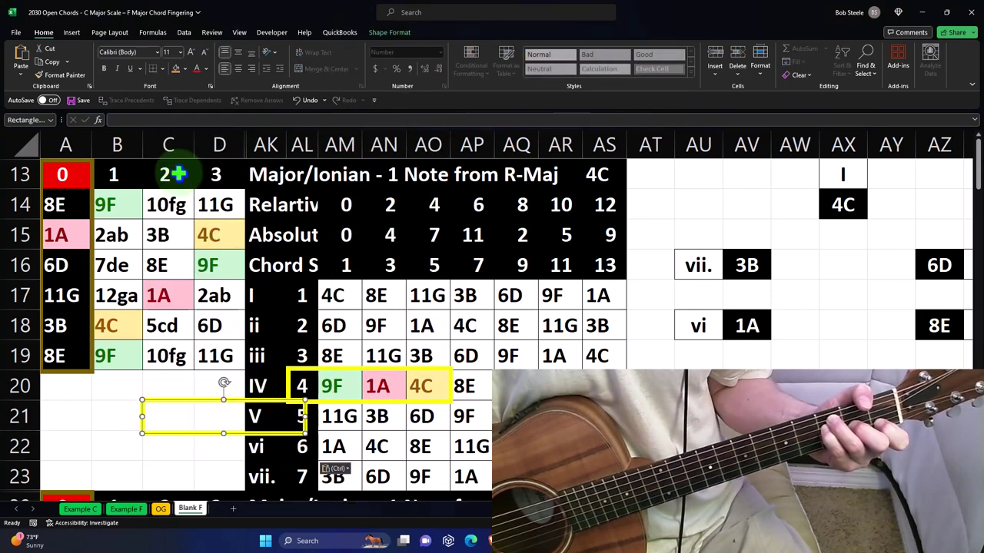
left_click_drag(189, 397, 138, 215)
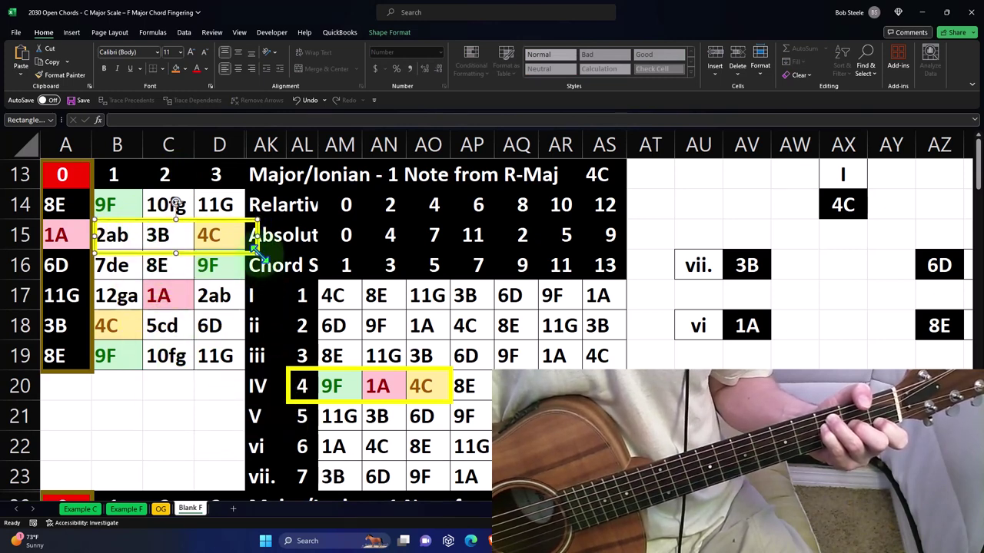
left_click_drag(257, 253, 241, 342)
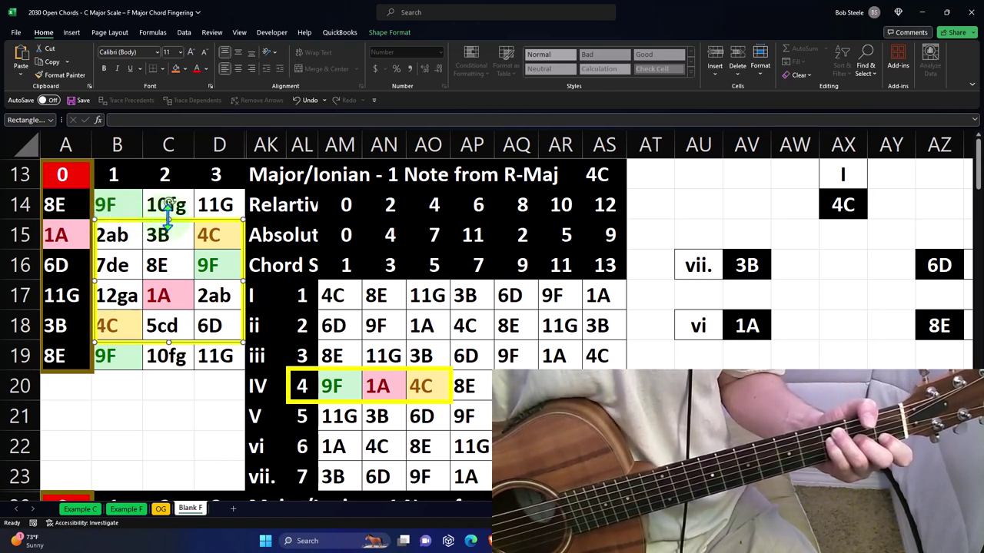
Shrink the copied yellow frame to B16:D18, check the notes in D16 and D15, and extend the frame back up to row 15
left_click_drag(168, 219, 169, 247)
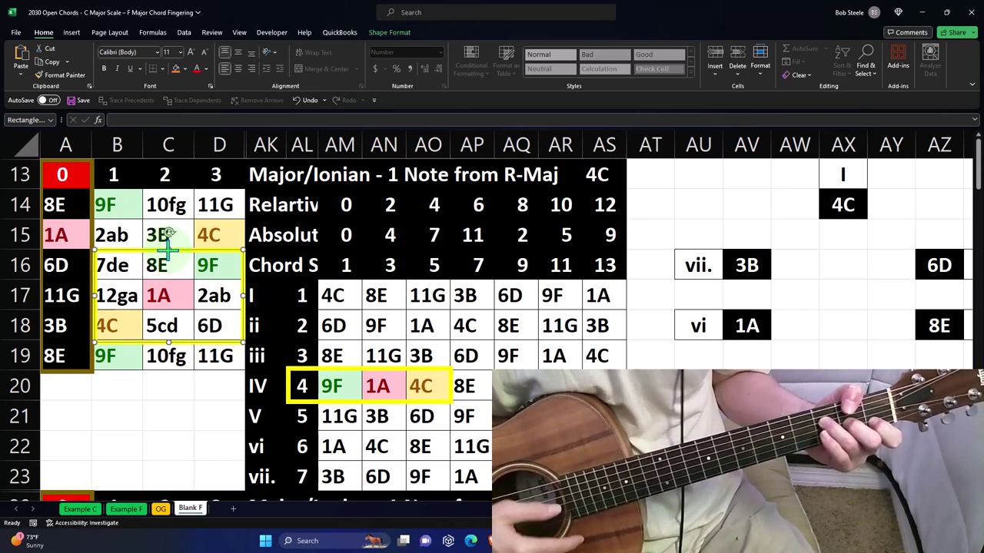
left_click(213, 265)
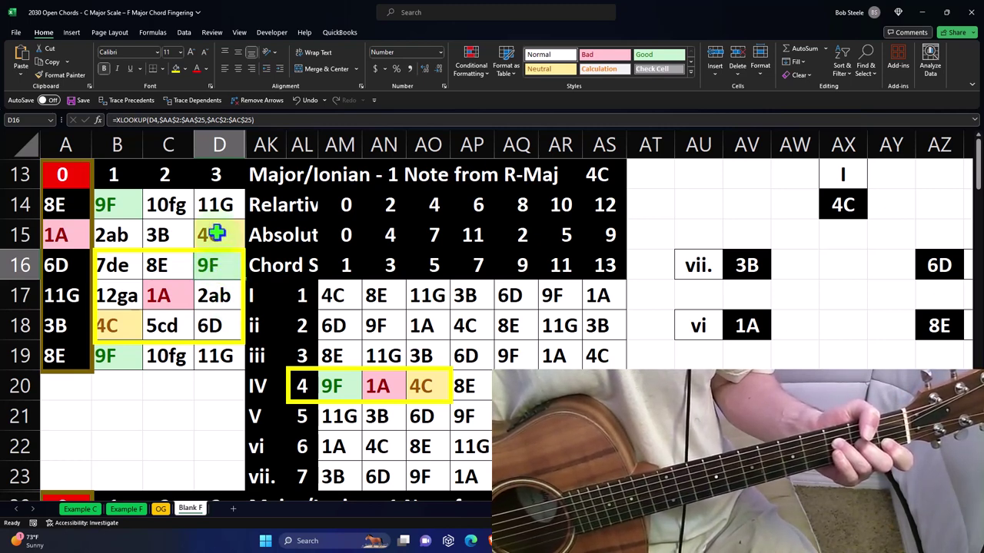
left_click(212, 233)
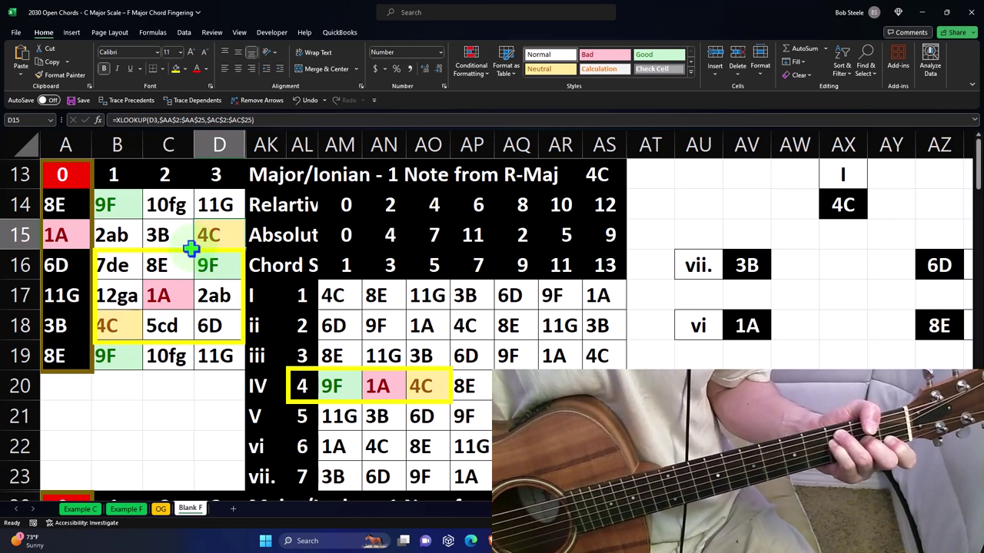
left_click(182, 250)
left_click_drag(170, 249, 172, 220)
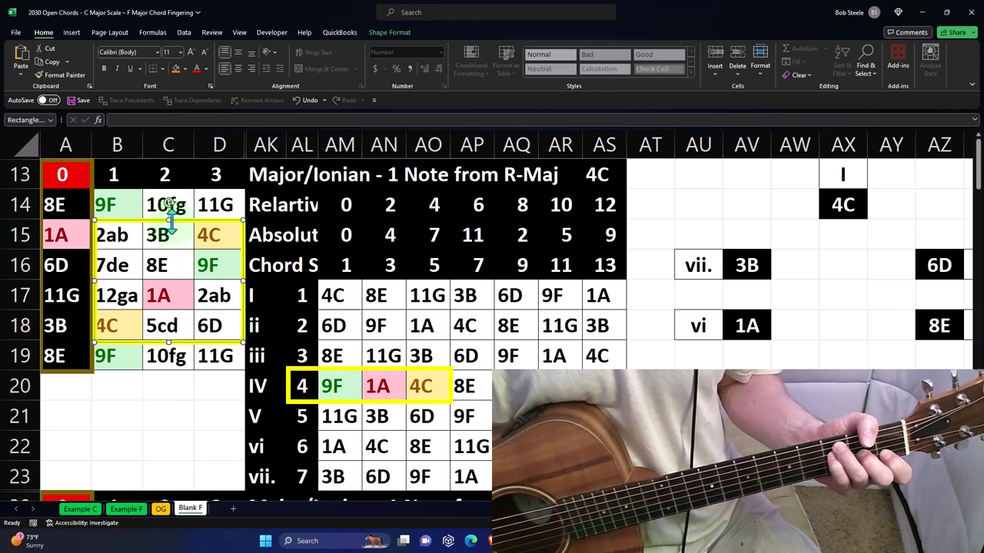
Refit the copied yellow frame around the fretboard cells B17:C19
left_click_drag(171, 222, 172, 281)
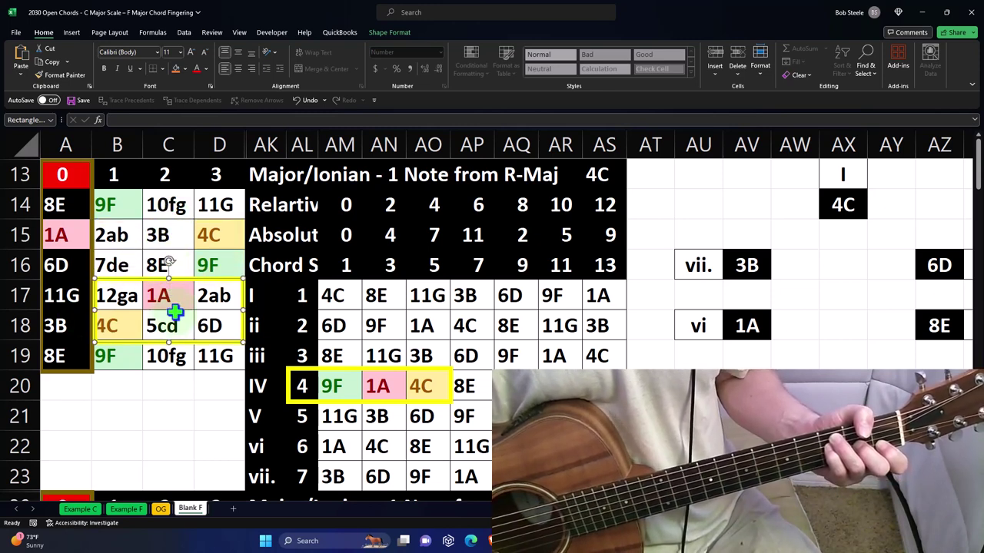
mouse_move(154, 340)
left_mouse_down()
mouse_move(149, 366)
mouse_move(145, 325)
mouse_move(150, 346)
left_mouse_up()
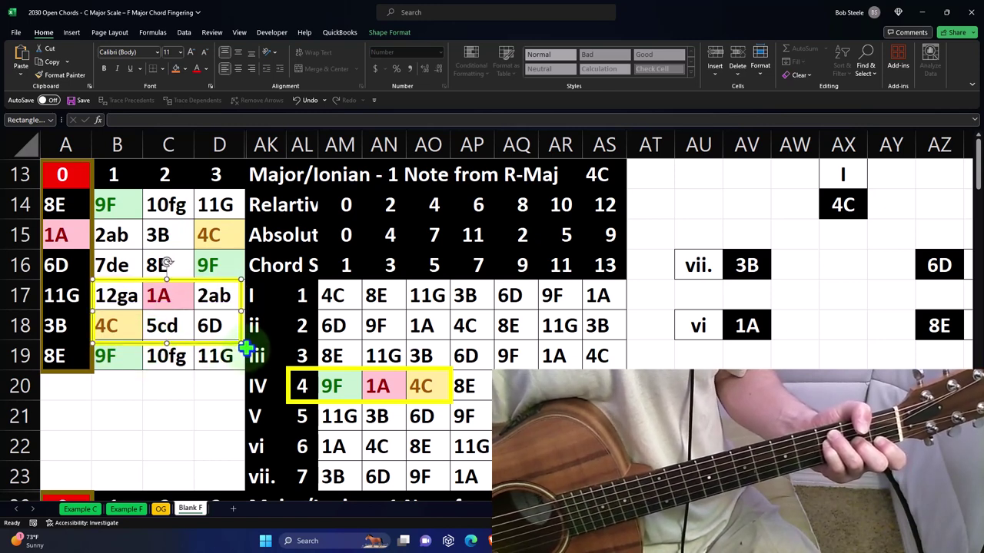
left_click_drag(243, 342, 198, 370)
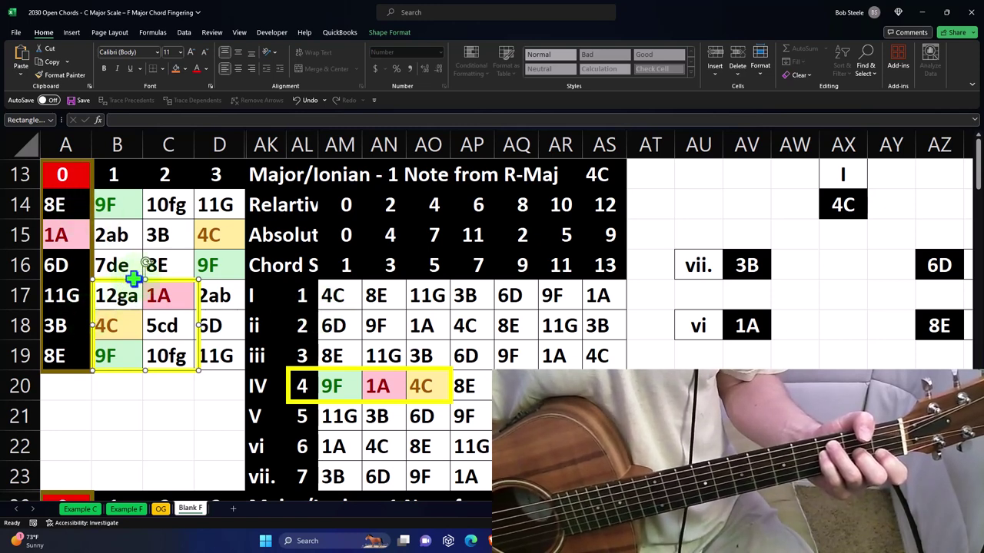
Shrink the copied yellow frame to one cell over D16 and move it down the open-string column from A16 to A17
left_click_drag(135, 277, 114, 385)
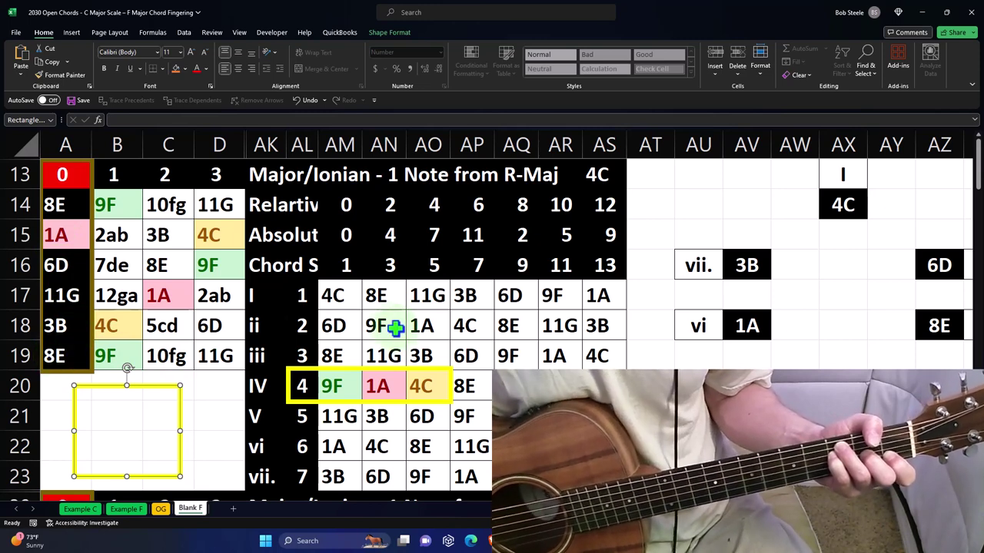
left_click_drag(179, 475, 231, 282)
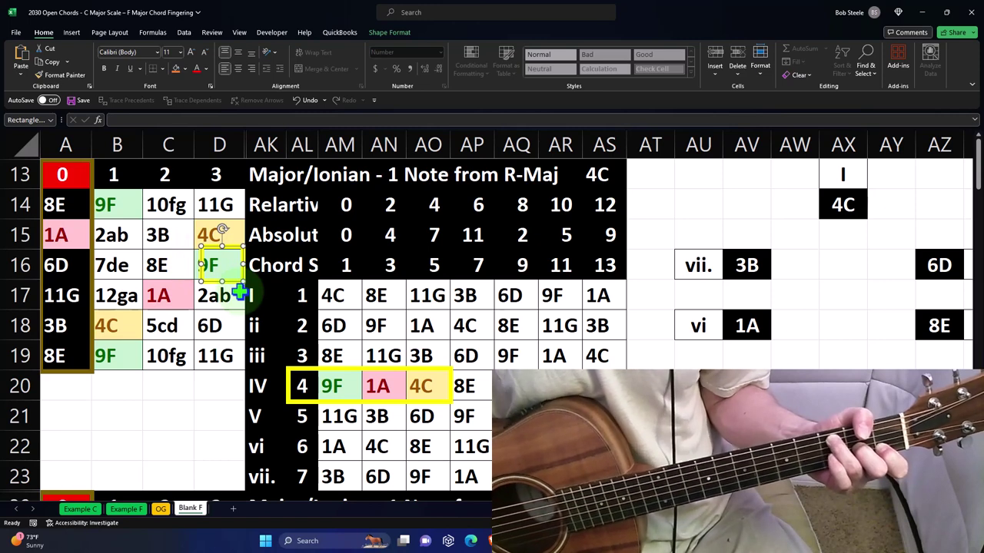
left_click_drag(211, 257, 44, 262)
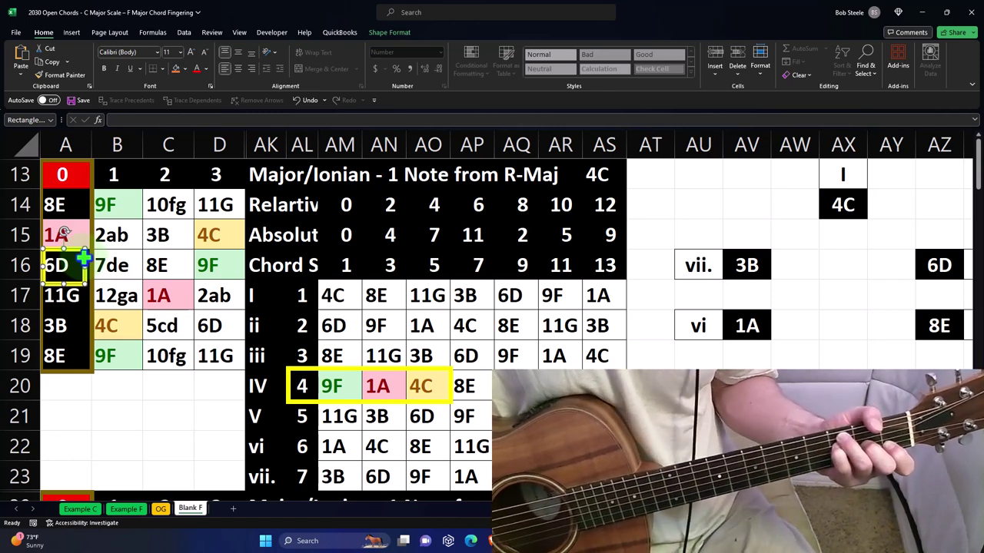
left_click_drag(83, 260, 84, 289)
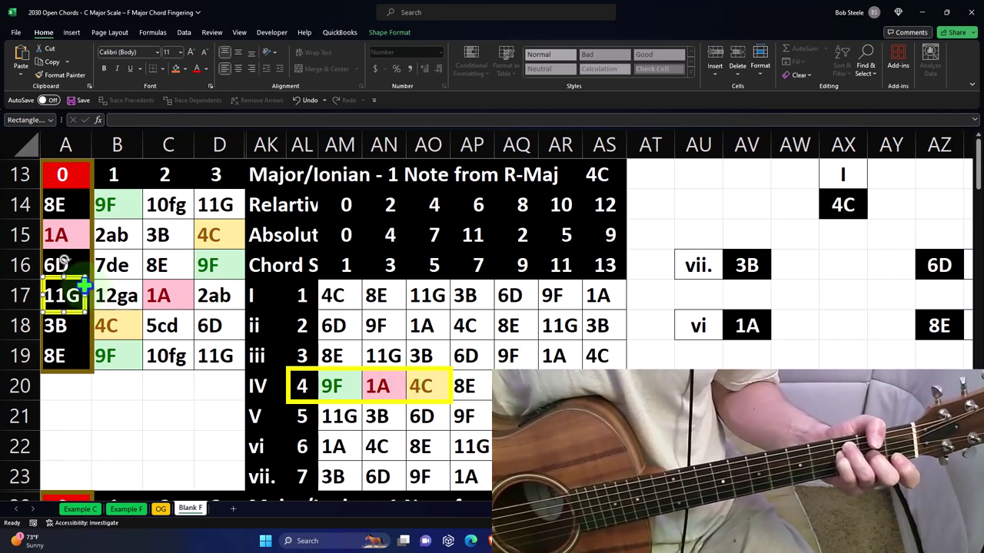
Move the small yellow frame down the open-string column from A17 to the B string note in A18
left_click_drag(83, 286, 83, 316)
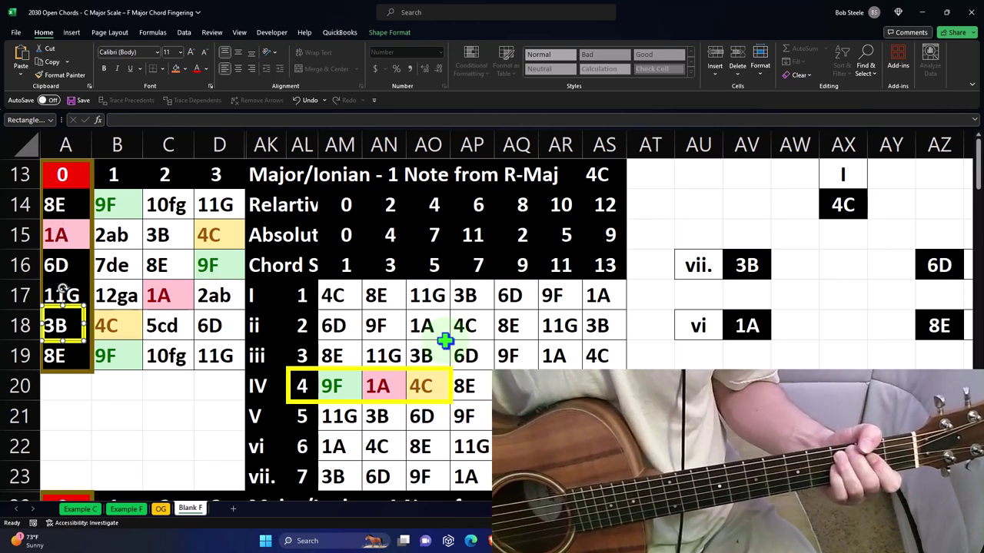
left_click_drag(184, 233, 204, 286)
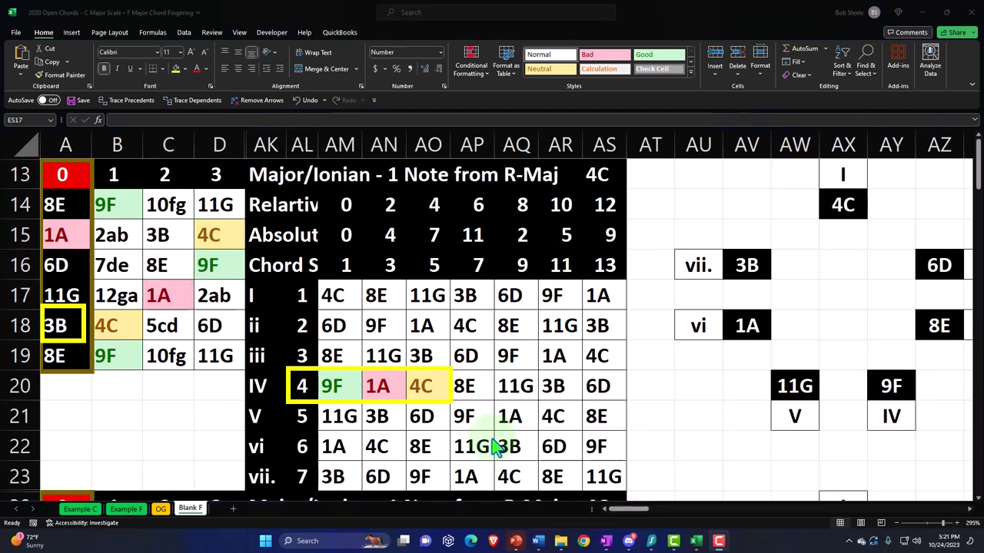
Examine the C major chord circle from the I chord around to vii, comparing 4C in AX14 with the IV root 9F in AY20
left_click(648, 515)
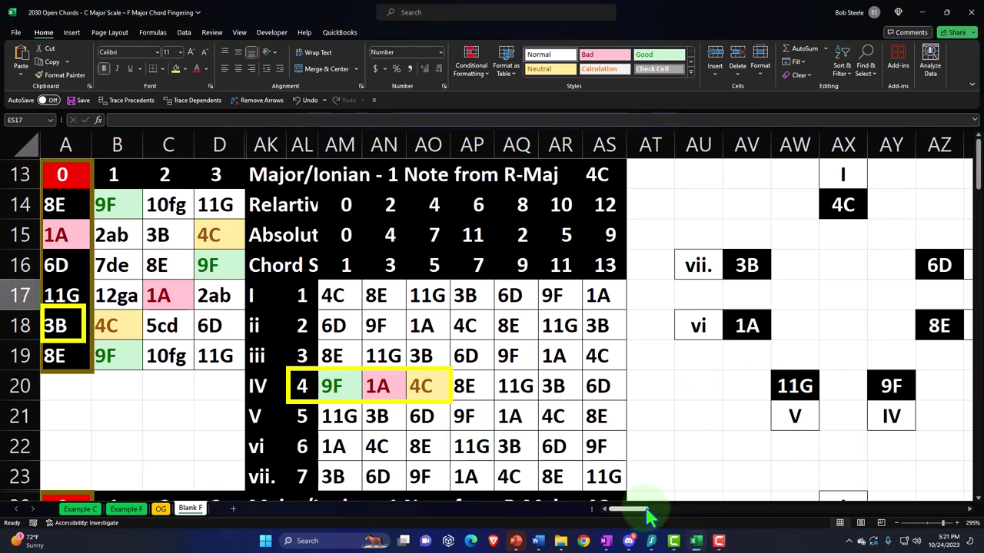
scroll(637, 516, "right", 3)
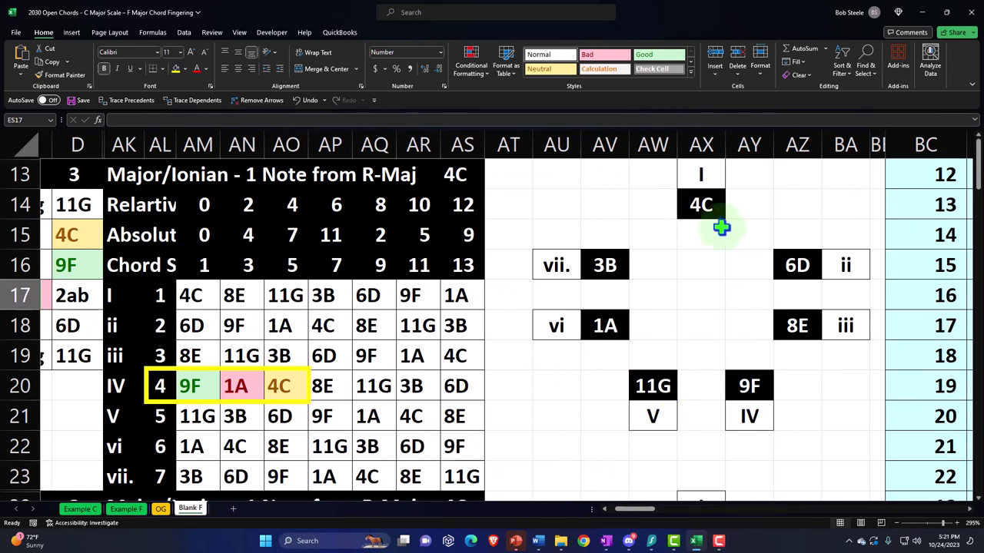
left_click(708, 207)
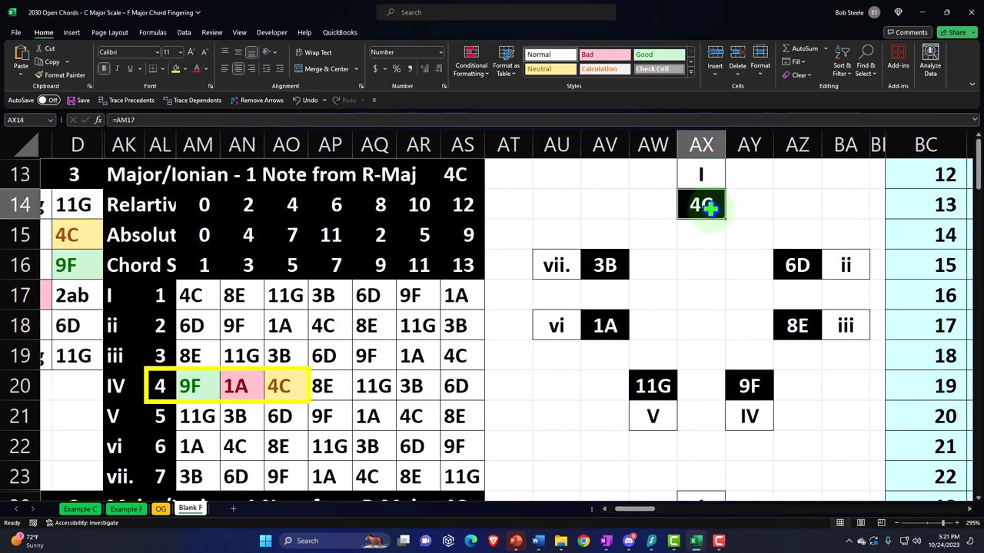
left_click(703, 173)
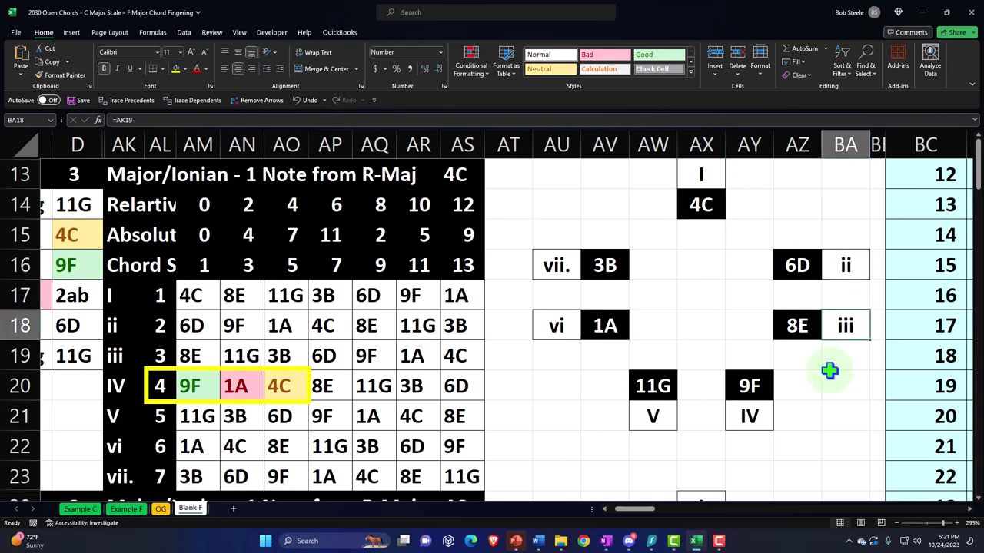
left_click(728, 413)
left_click(659, 409)
left_click(556, 331)
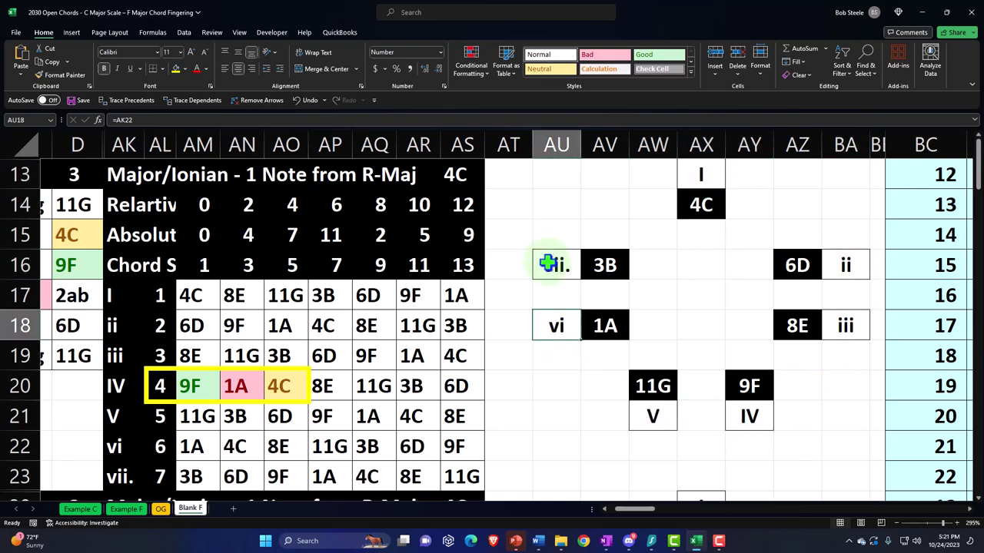
left_click(548, 264)
left_click(702, 205)
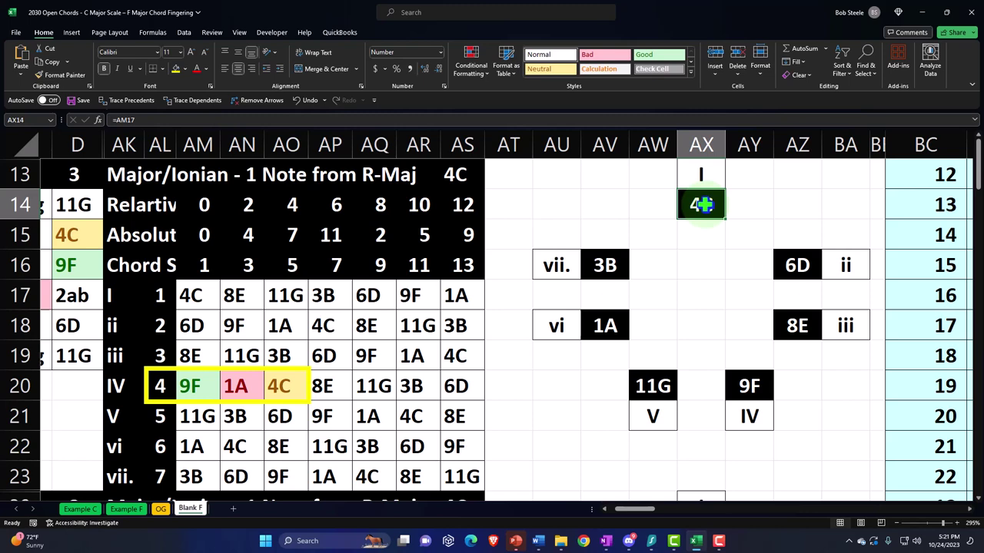
left_click(757, 385)
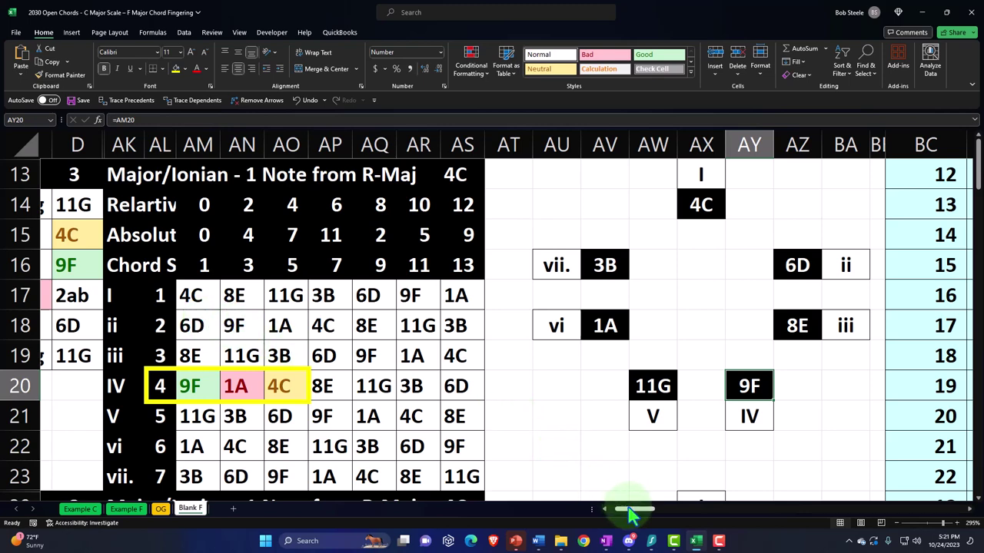
Go along row 14 from AY14 past the Aeolian, Dorian and Phrygian tables to the Lydian table
left_click(757, 203)
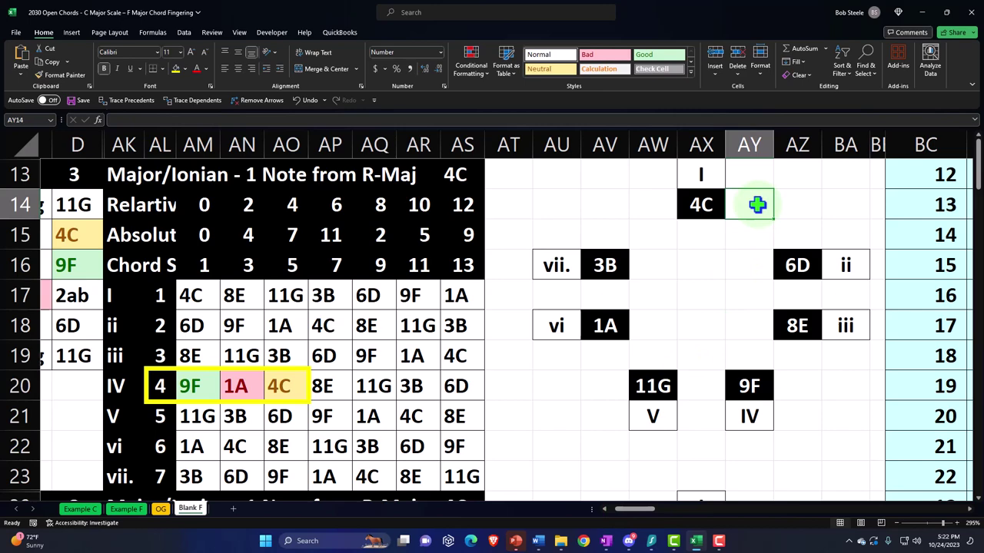
key("Right")
key("Right")
key("Right")
key("Right")
key("Right")
key("Right")
key("Right")
key("Right")
key("Right")
key("Right")
key("Right")
key("Right")
key("Right")
key("Right")
key("Right")
key("Right")
key("Right")
key("Right")
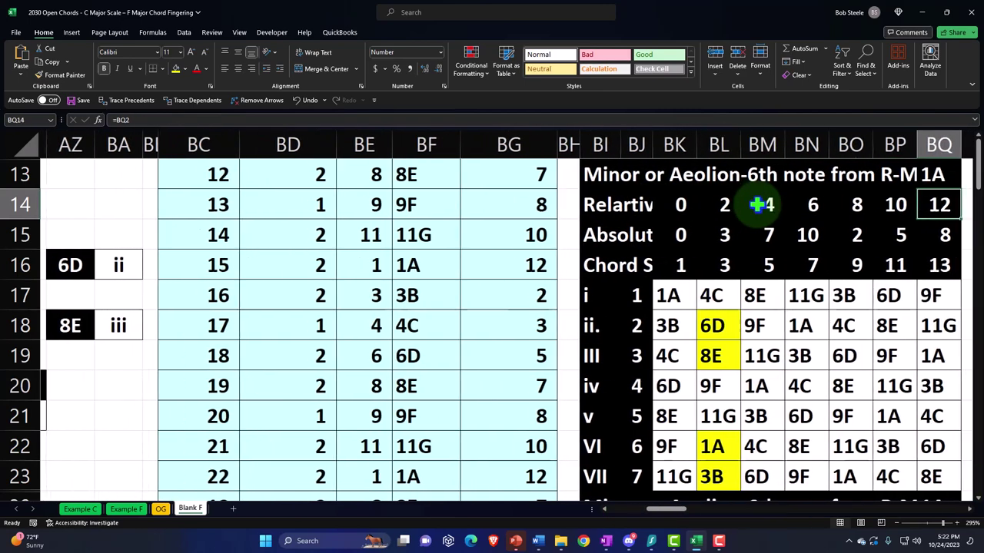
key("Right")
key("Right")
key("Right")
key("Right")
key("Right")
key("Right")
key("Right")
key("Right")
key("Right")
key("Right")
key("Right")
key("Right")
key("Right")
key("Right")
key("Right")
key("Right")
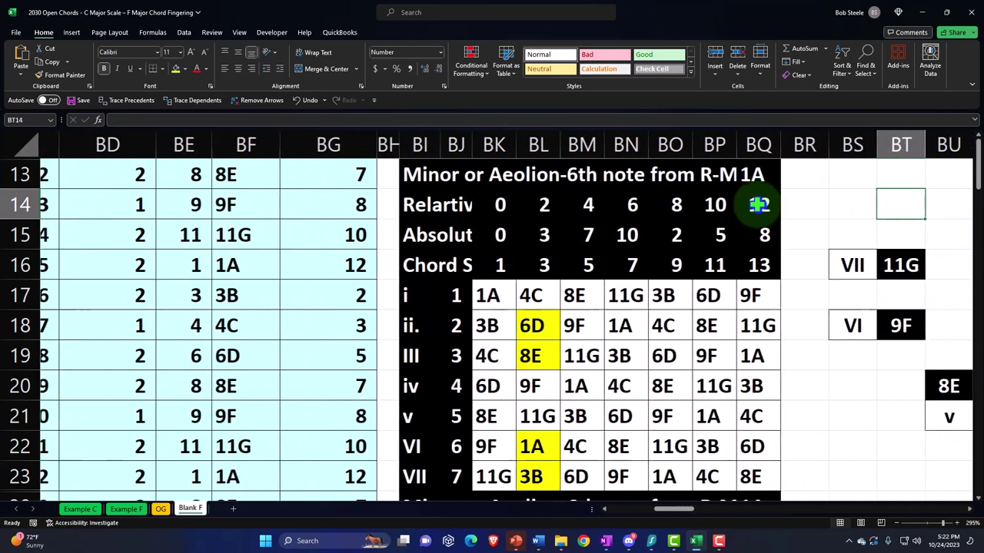
key("Right")
key("Right")
key("Right")
key("Right")
key("Right")
key("Right")
key("Right")
key("Right")
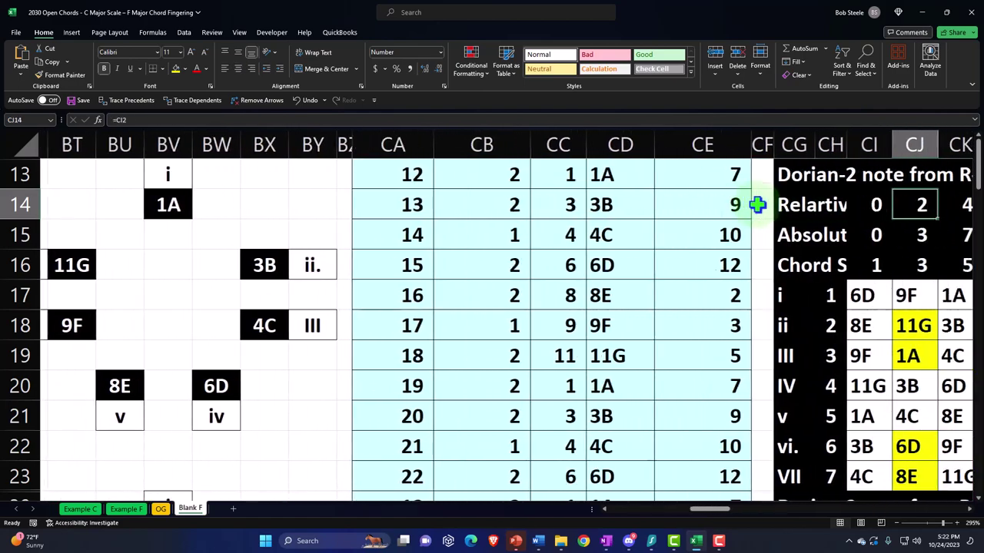
key("Right")
key("Right")
key("Right")
key("Right")
key("Right")
key("Right")
key("Right")
key("Right")
key("Right")
key("Right")
key("Right")
key("Right")
key("Right")
key("Right")
key("Right")
key("Right")
key("Right")
key("Right")
key("Right")
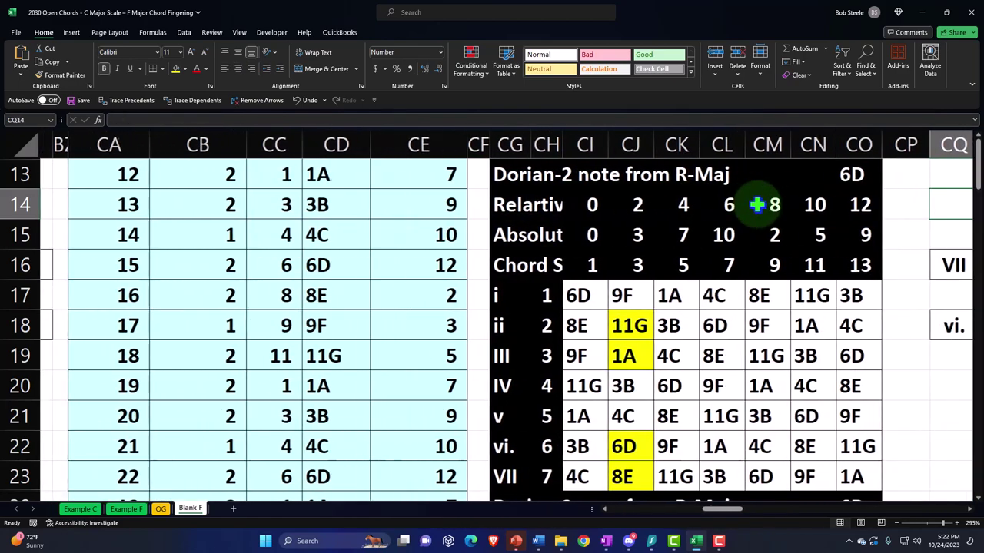
key("Right")
key("Right")
key("Right")
key("Right")
key("Right")
key("Right")
key("Right")
key("Right")
key("Right")
key("Right")
key("Right")
key("Right")
key("Right")
key("Right")
key("Right")
key("Right")
key("Right")
key("Right")
key("Right")
key("Right")
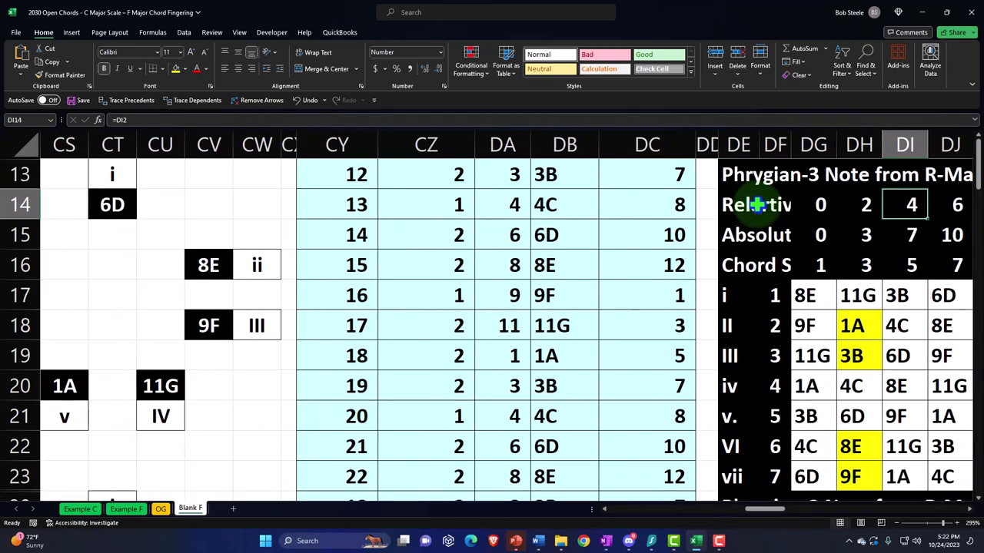
key("Right")
key("Right")
key("Right")
key("Right")
key("Right")
key("Right")
key("Right")
key("Right")
key("Right")
key("Right")
key("Right")
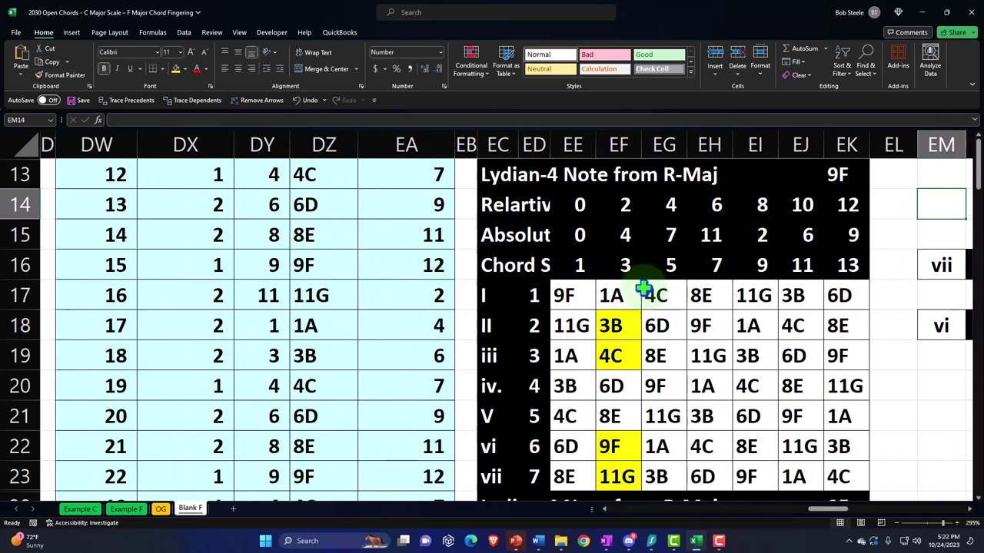
Examine the I chord notes in row 17 of the Lydian table and the root 9F at EP14 in its chord circle
left_click(569, 295)
key("Right")
key("Right")
key("Right")
key("Right")
key("Right")
key("Right")
key("Right")
key("Right")
key("Right")
key("Right")
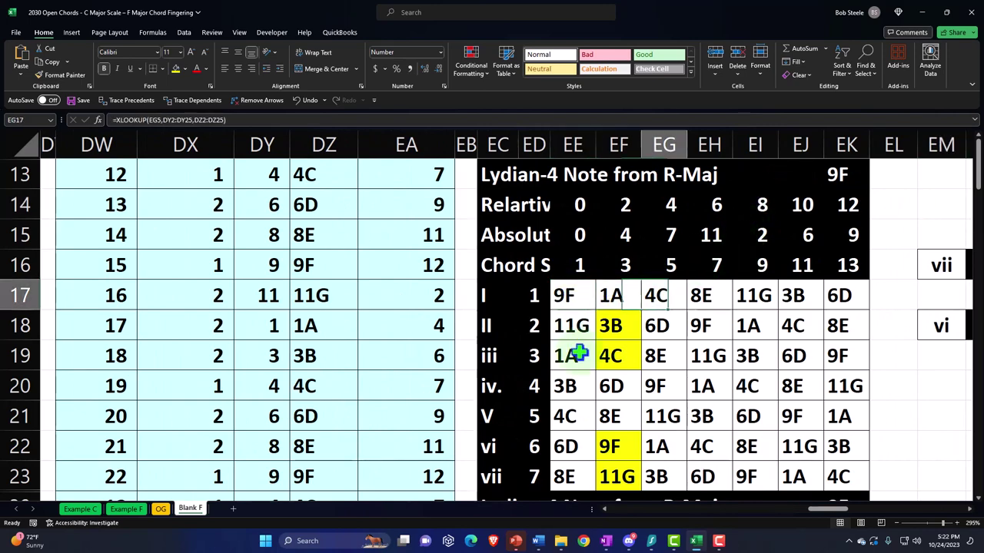
key("Right")
key("Right")
key("Right")
key("Right")
key("Right")
key("Right")
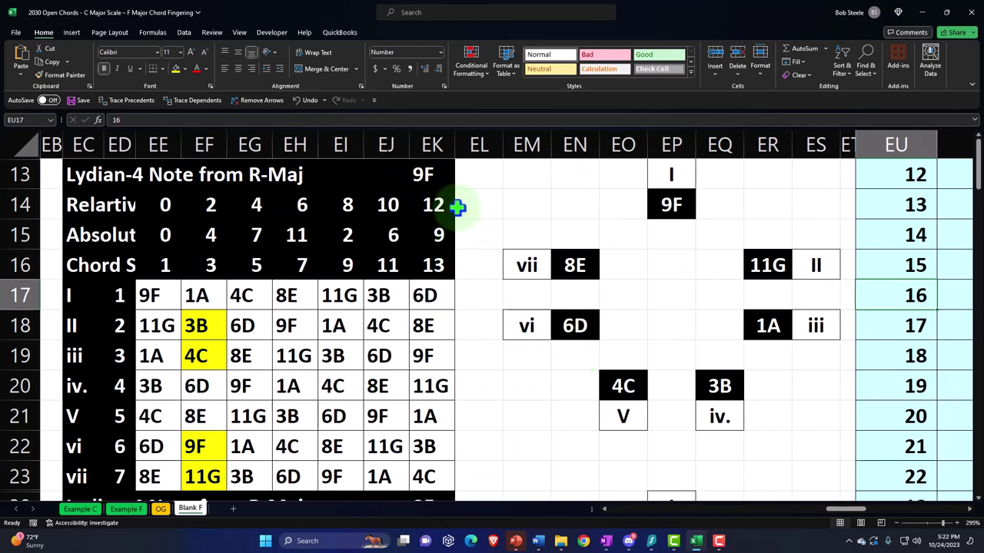
left_click(671, 206)
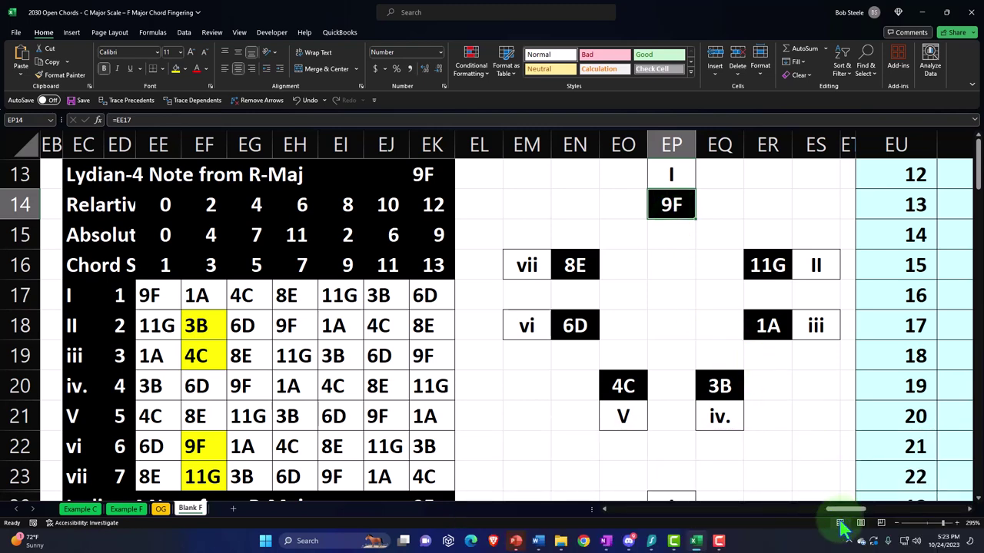
Return to the first columns of the sheet and select the fretboard notes B14:D19
left_click_drag(854, 515, 744, 523)
left_click_drag(728, 518, 628, 515)
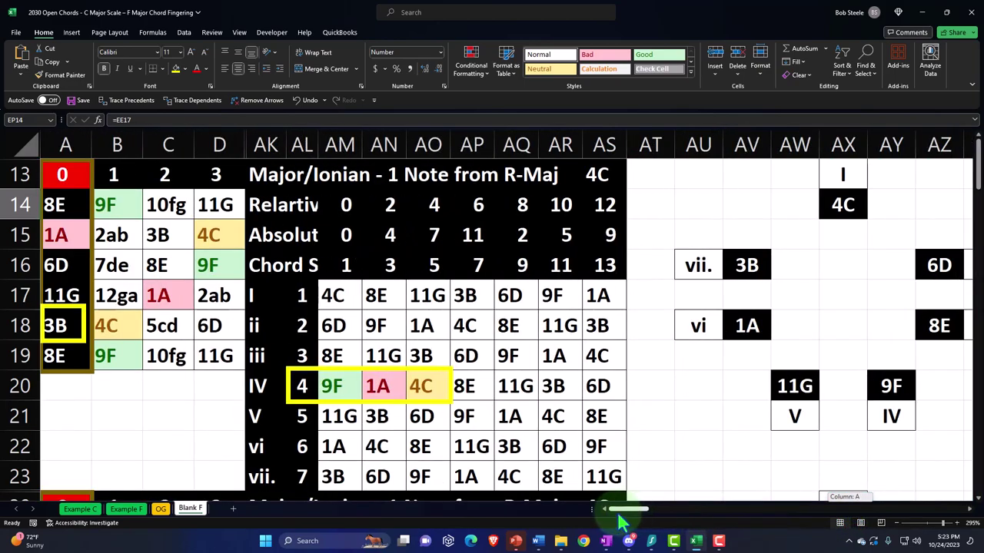
left_click(169, 428)
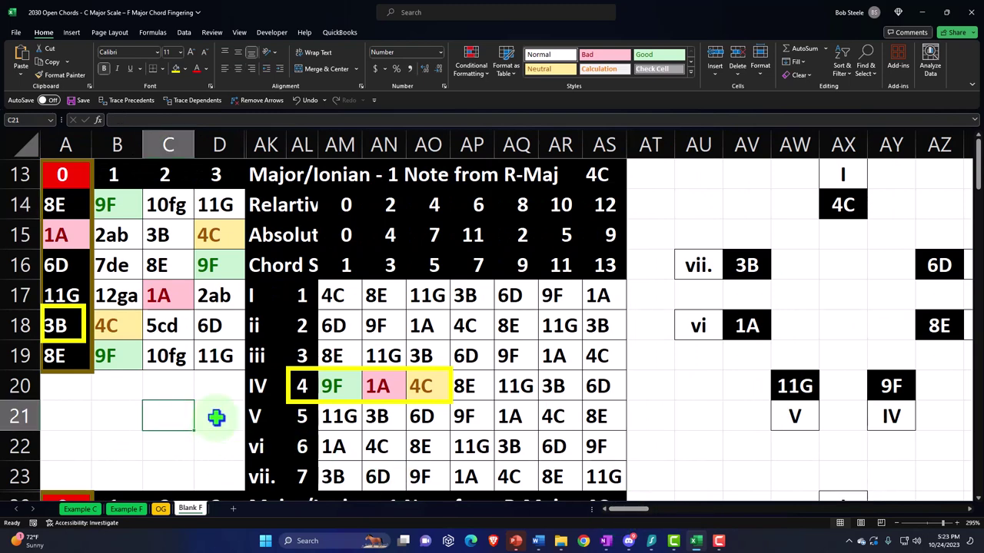
left_click_drag(115, 206, 207, 347)
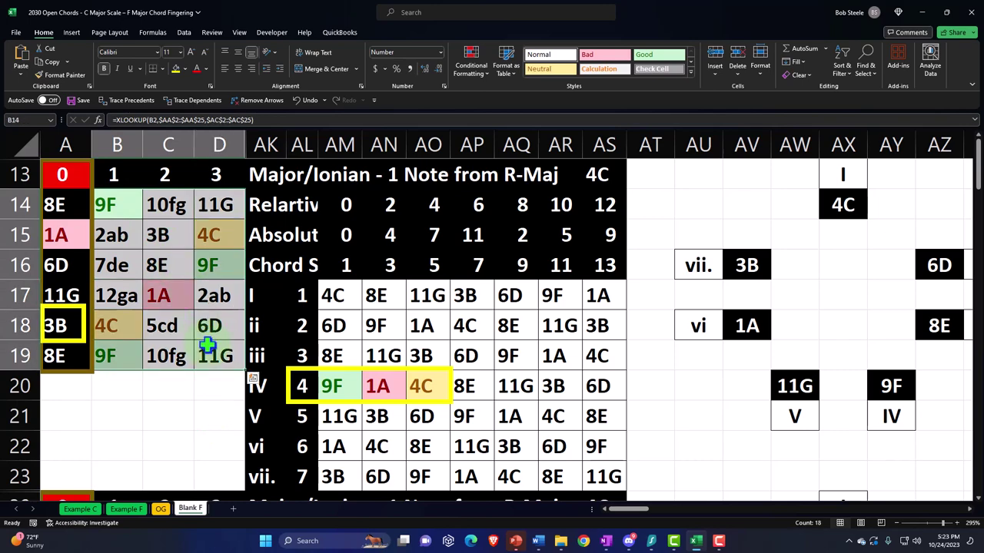
Review the C major fingering on the Example C sheet, checking the IV and V root notes in AM20 and AM21
left_click(83, 510)
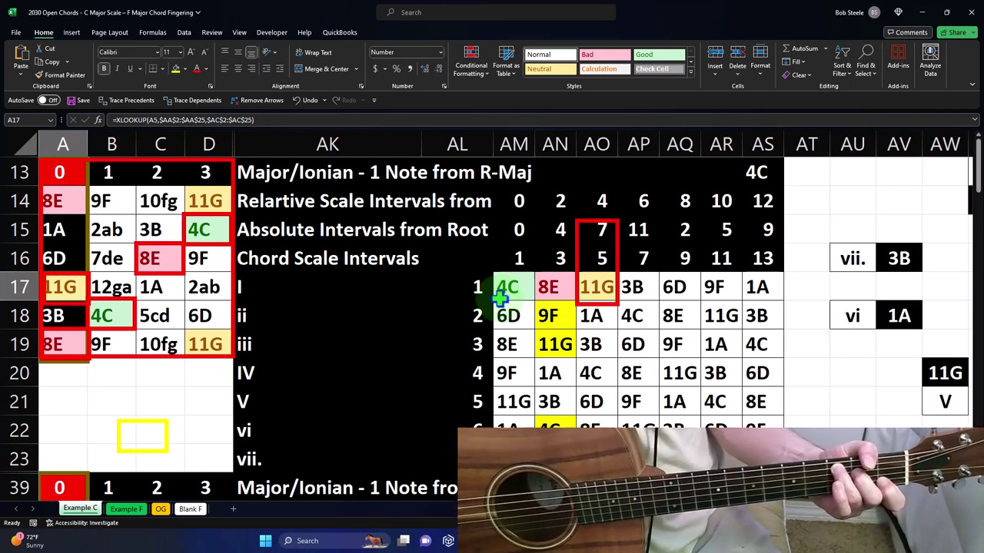
left_click(513, 376)
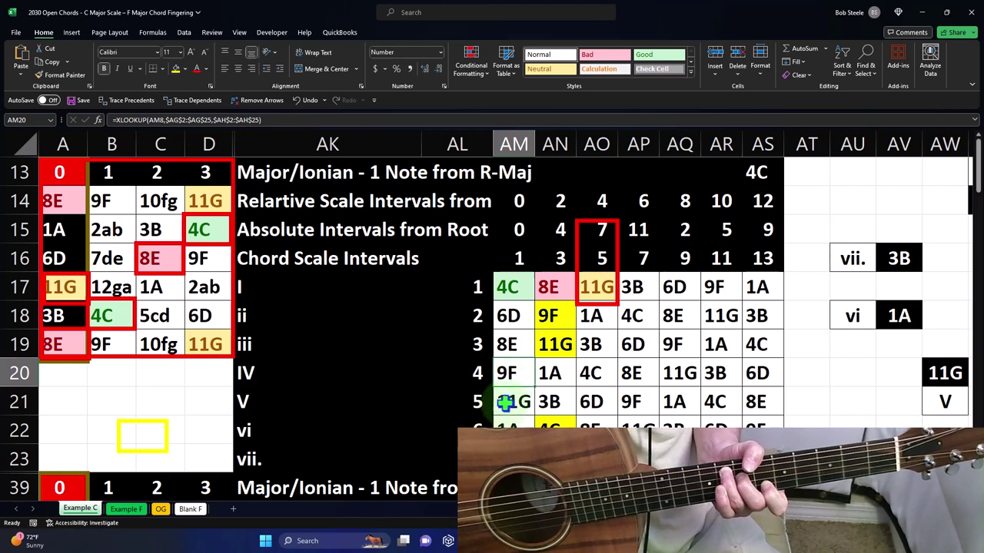
left_click(513, 411)
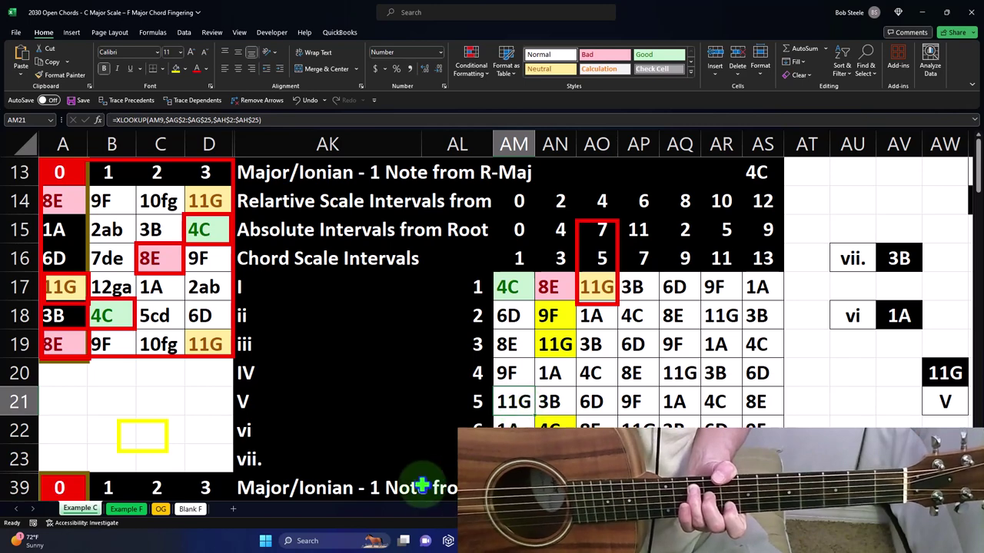
Return to the Blank F sheet and check the IV chord number in AL20 and the V root in AM21
left_click(196, 509)
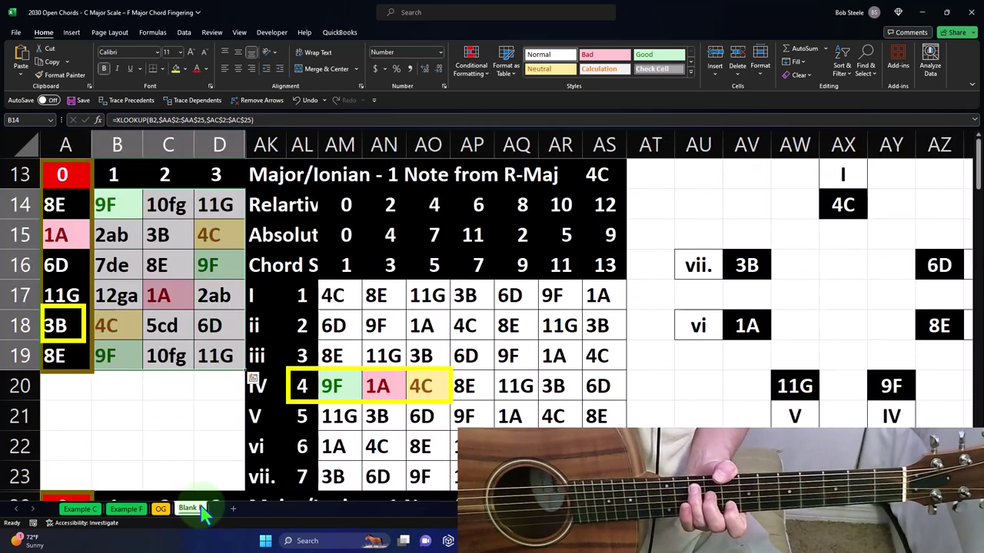
left_click(303, 387)
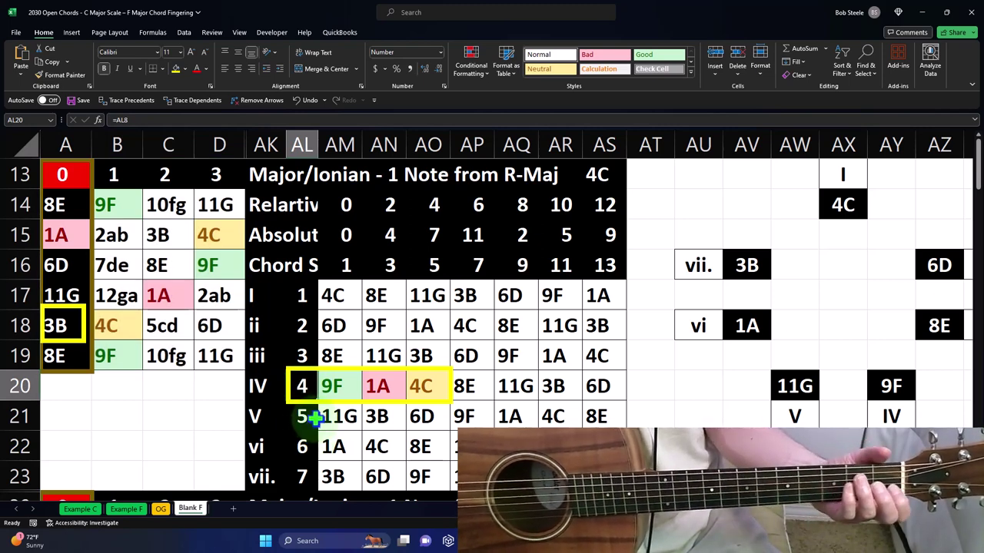
left_click(326, 418)
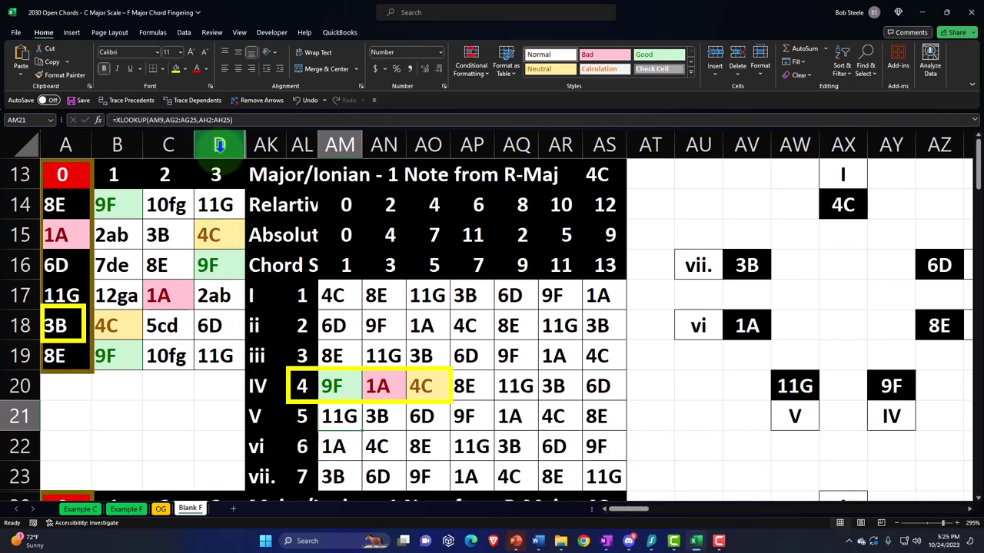
Unhide the hidden fretboard columns between D and AK
left_click_drag(219, 142, 265, 144)
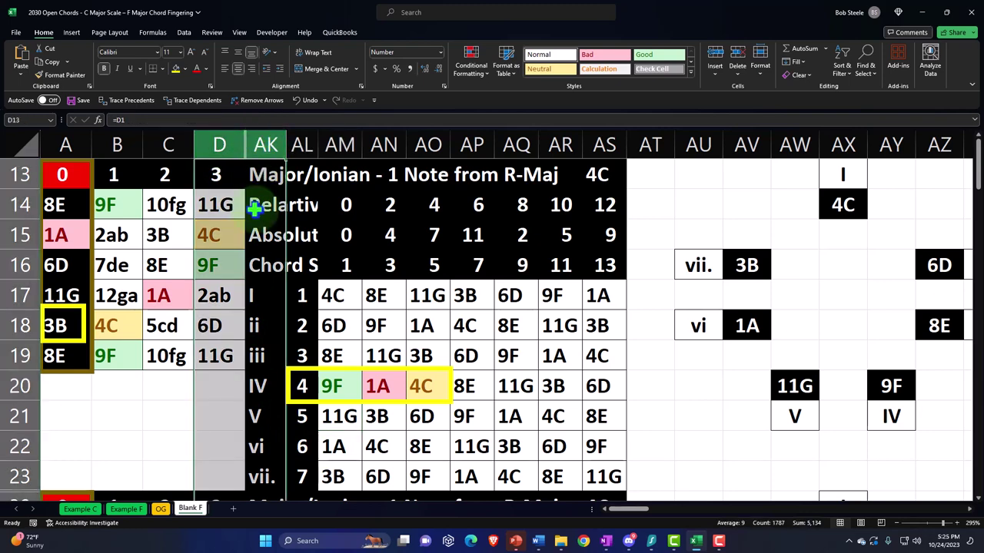
right_click(264, 153)
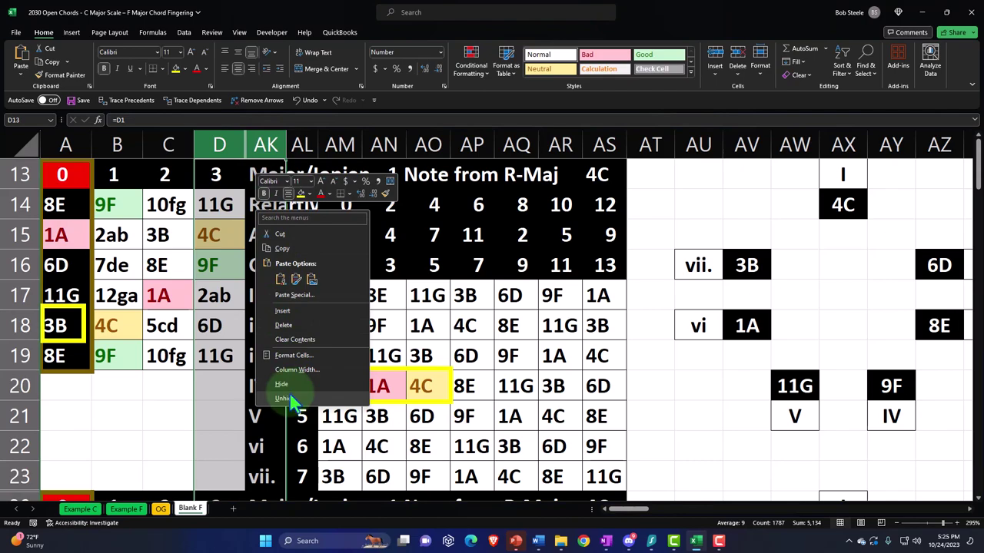
left_click(284, 399)
Examine the full-length fretboards further down the sheet, ending at the unmarked one in rows 117 to 123
scroll(314, 354, "down", 15)
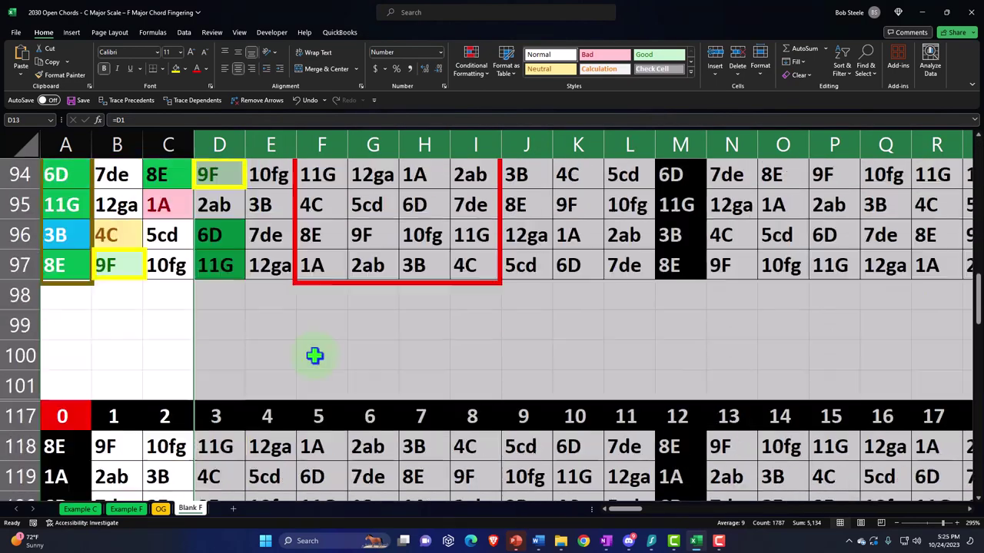
scroll(314, 353, "down", 3)
scroll(314, 352, "up", 3)
left_click(239, 328)
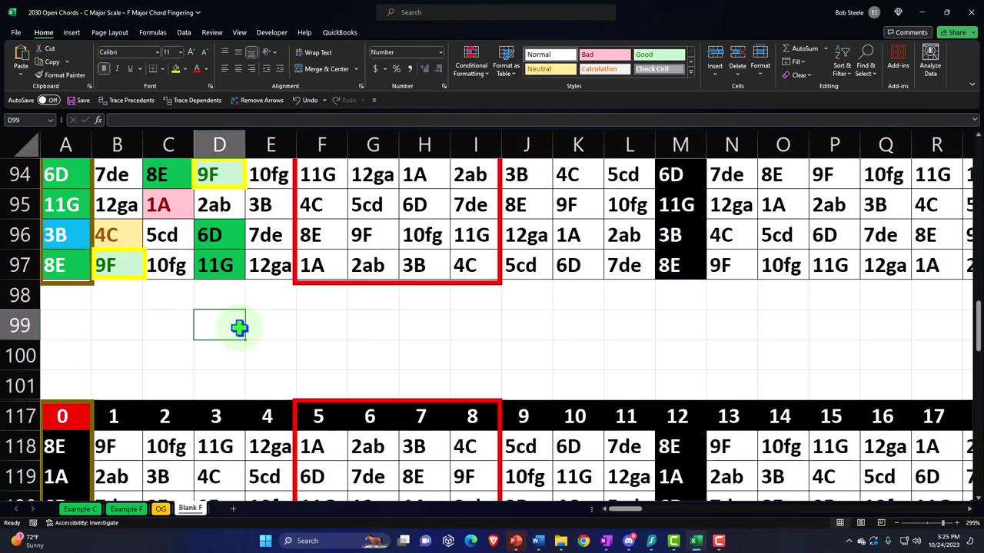
scroll(238, 328, "down", 2)
scroll(239, 328, "up", 1)
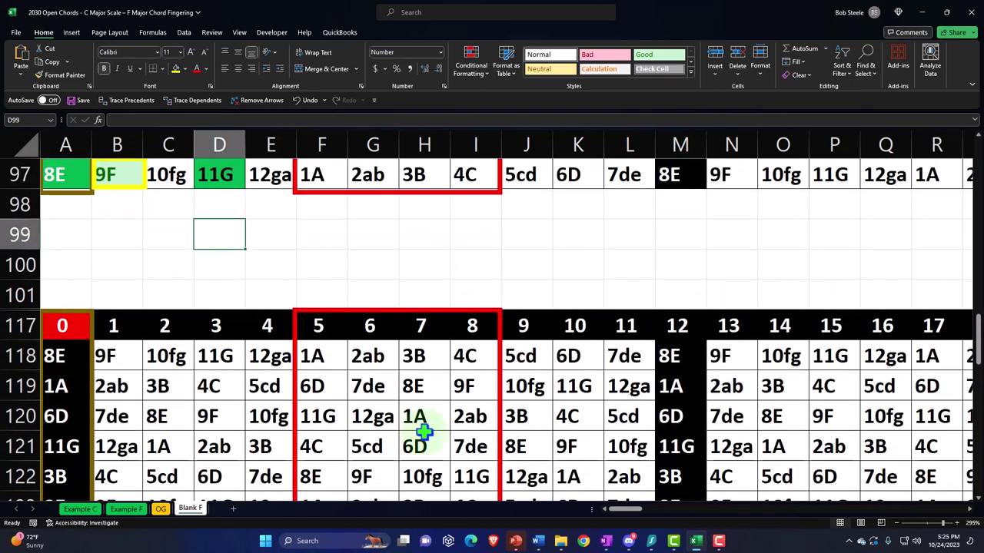
left_click_drag(623, 509, 483, 514)
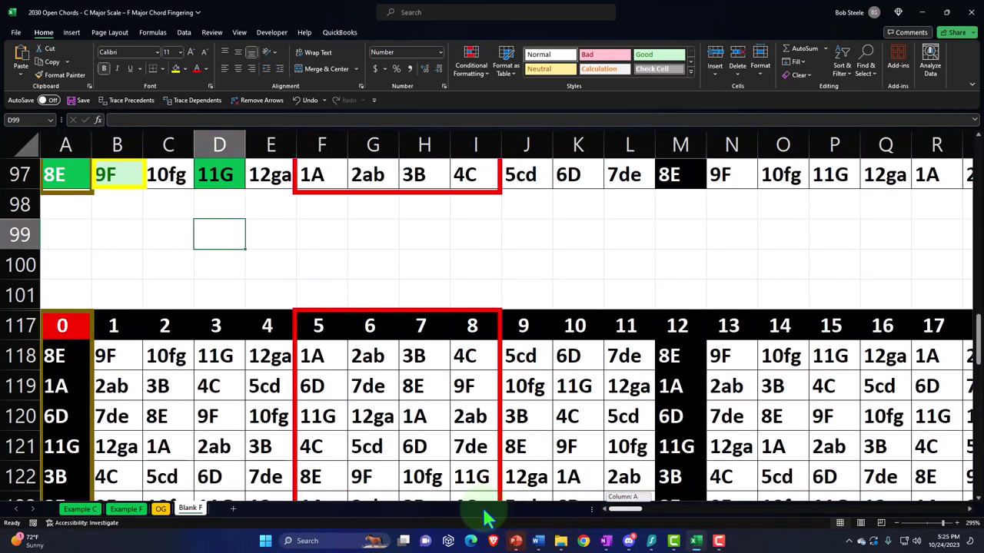
scroll(438, 408, "down", 1)
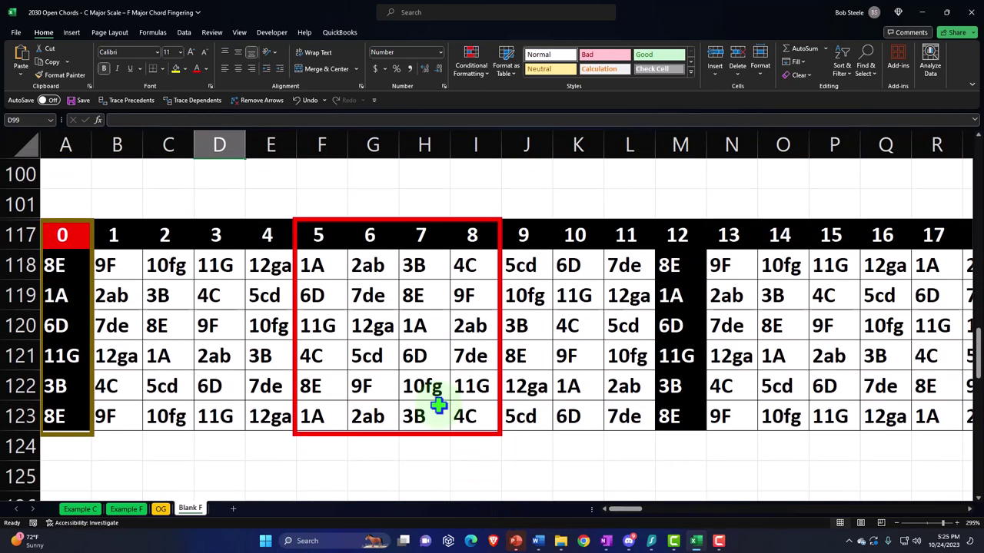
scroll(359, 402, "up", 1)
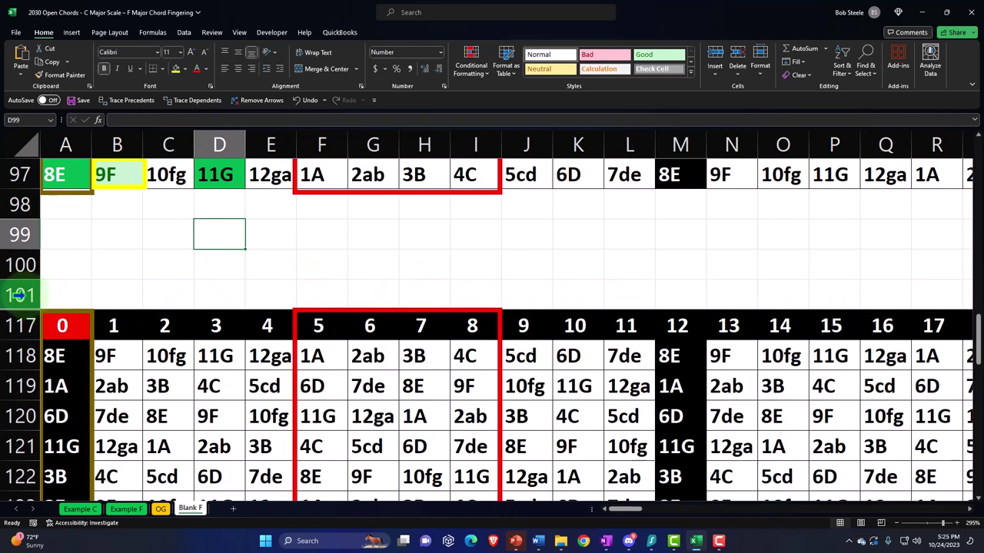
left_click_drag(19, 295, 22, 326)
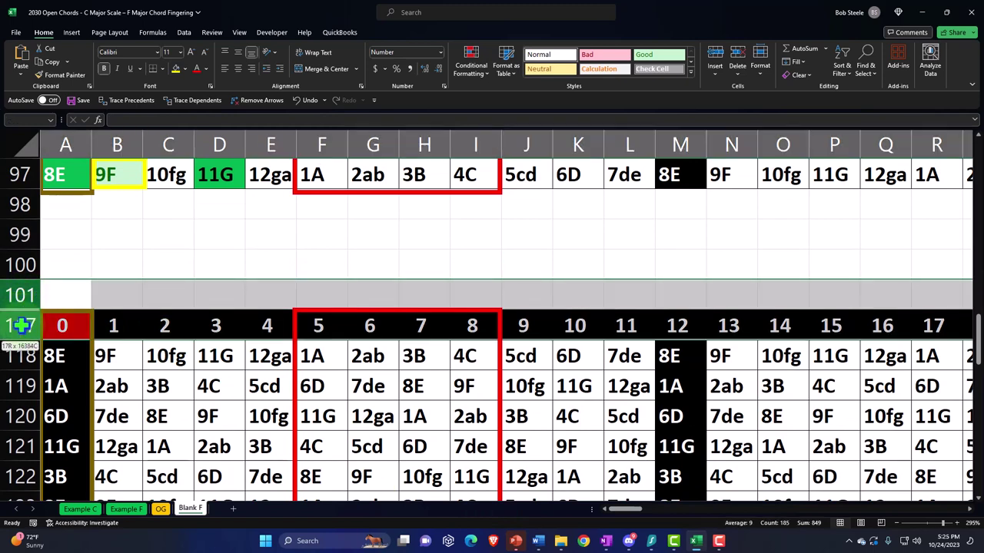
left_click(162, 300)
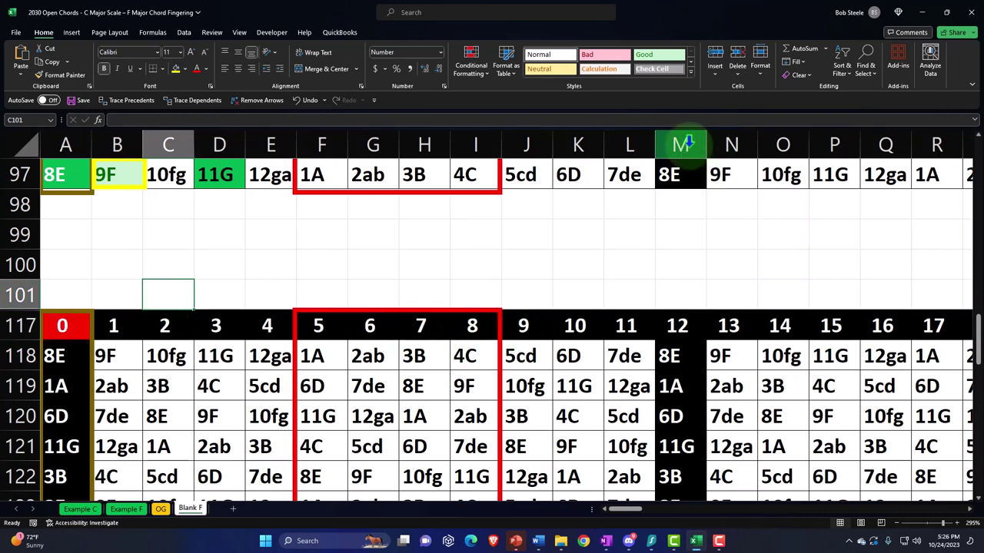
Hide columns M through AJ so the chord table sits beside the first eleven frets
left_click_drag(686, 144, 841, 198)
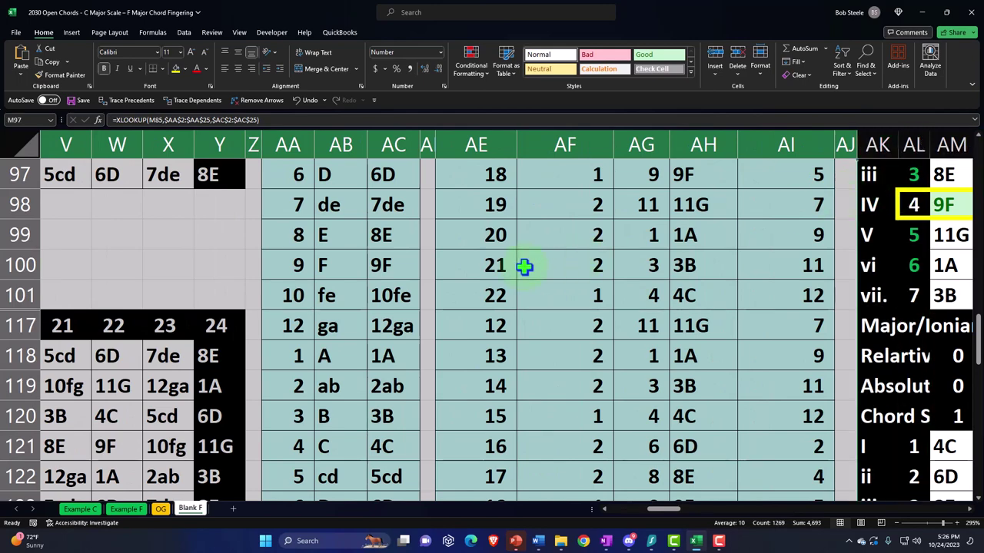
right_click(527, 266)
left_click(550, 441)
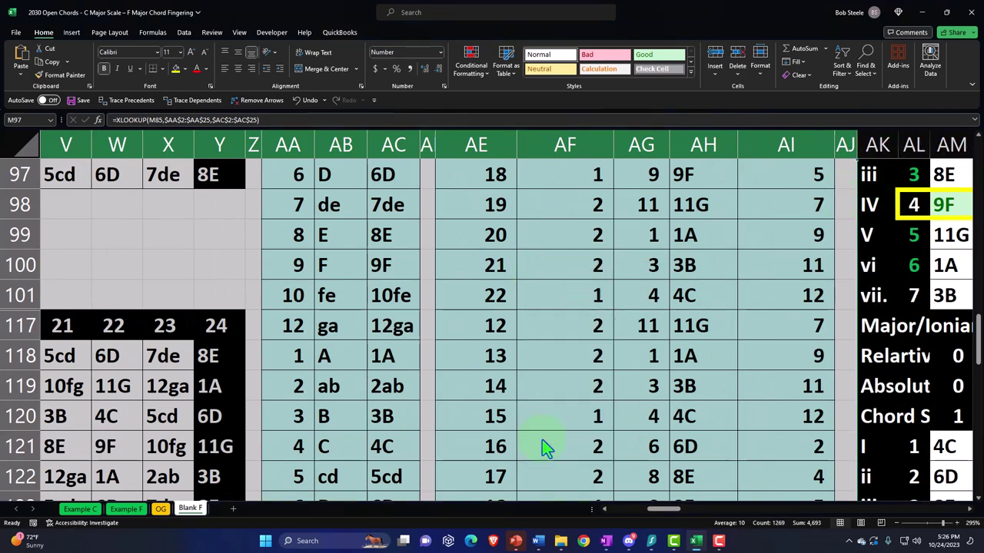
left_click(561, 351)
scroll(562, 365, "down", 1)
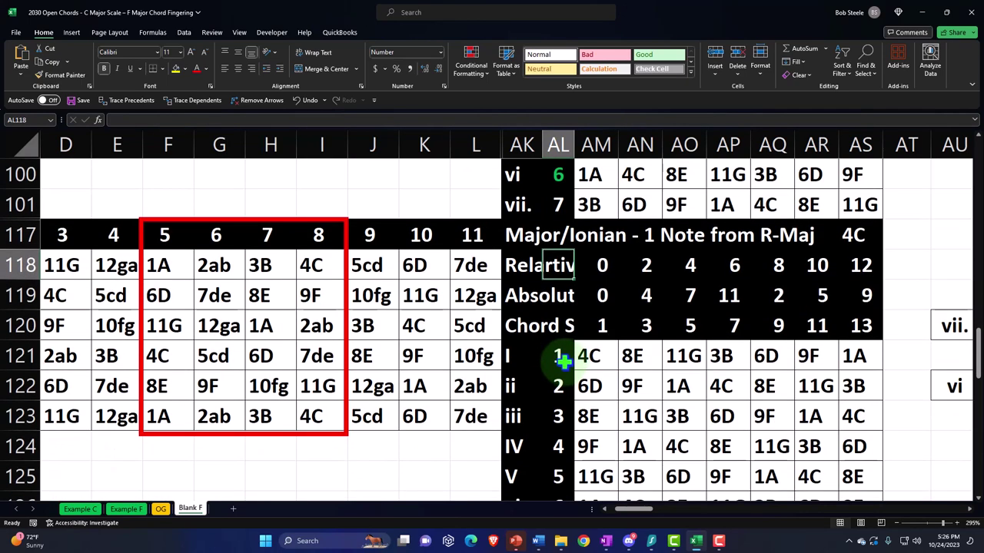
scroll(564, 355, "up", 2)
scroll(564, 355, "down", 1)
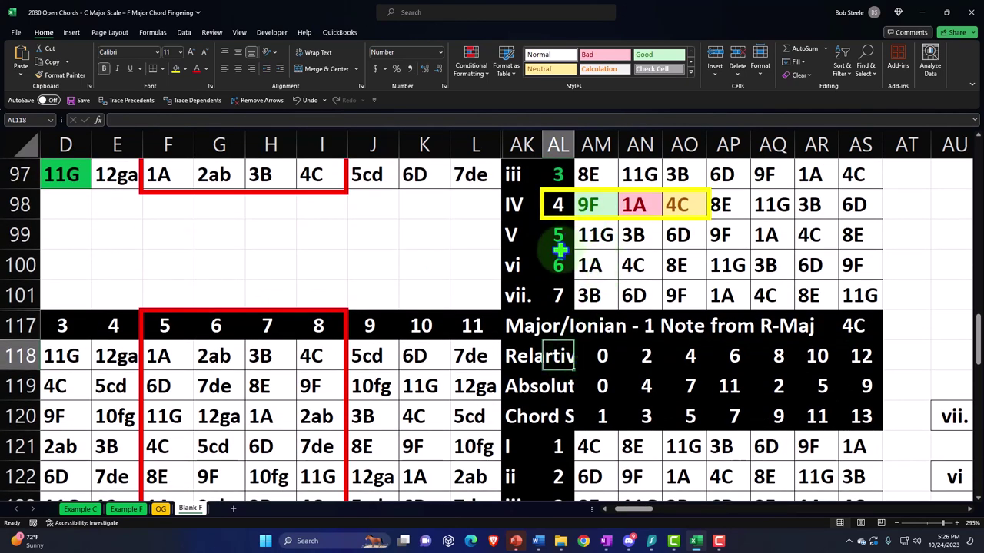
left_click_drag(631, 509, 627, 515)
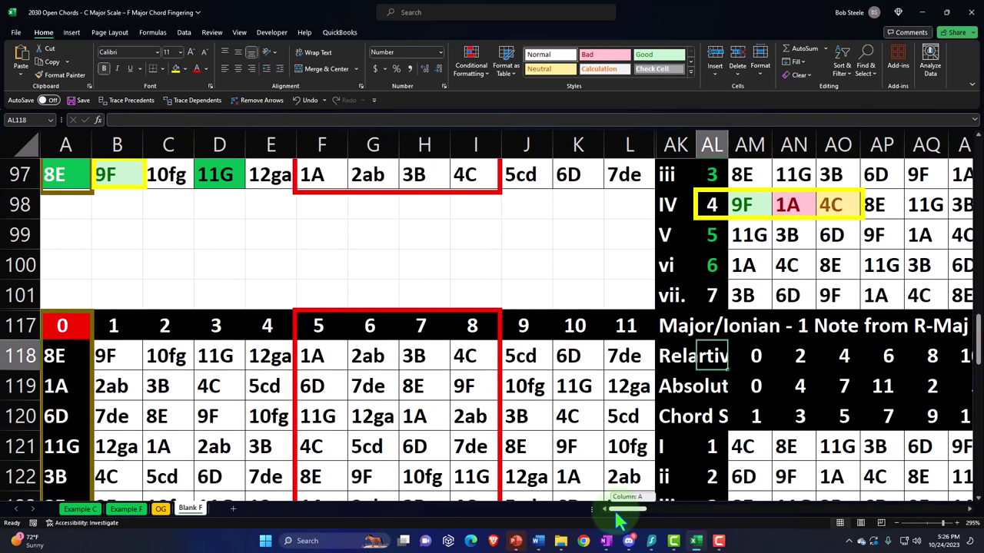
Select the unmarked fretboard notes in A118:L123 and save the workbook
scroll(442, 402, "down", 2)
scroll(442, 402, "down", 1)
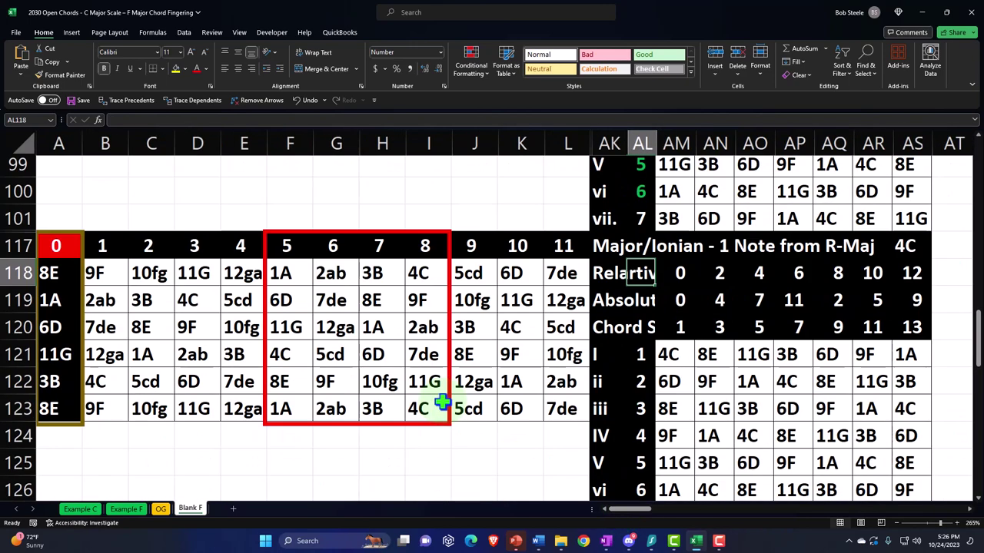
left_click_drag(58, 192, 428, 300)
left_click_drag(106, 286, 567, 400)
key("ctrl+s")
Frame the IV chord in AL124:AO124 using the yellow rectangle from the IV row in row 98
scroll(569, 399, "up", 1)
left_click(640, 237)
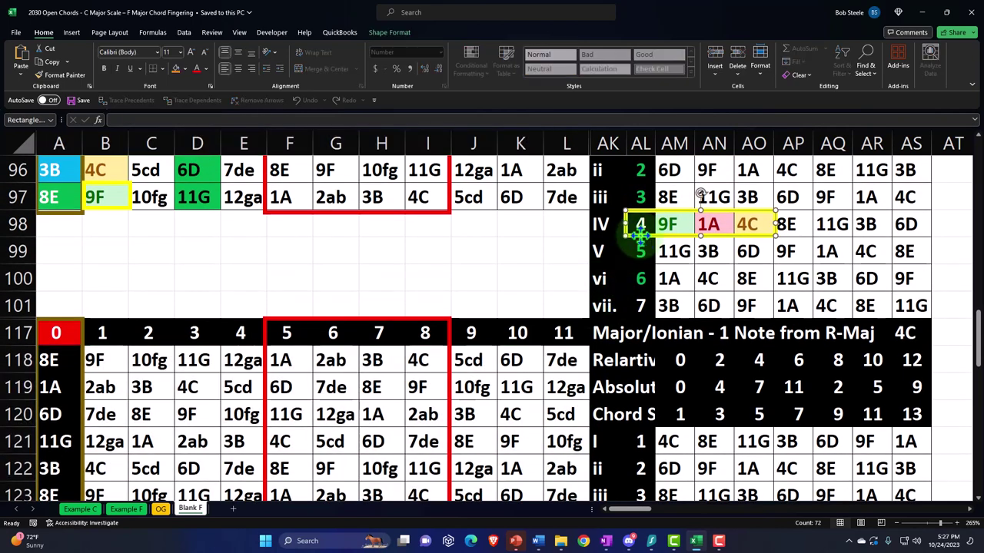
left_click_drag(639, 237, 672, 378)
scroll(686, 436, "down", 2)
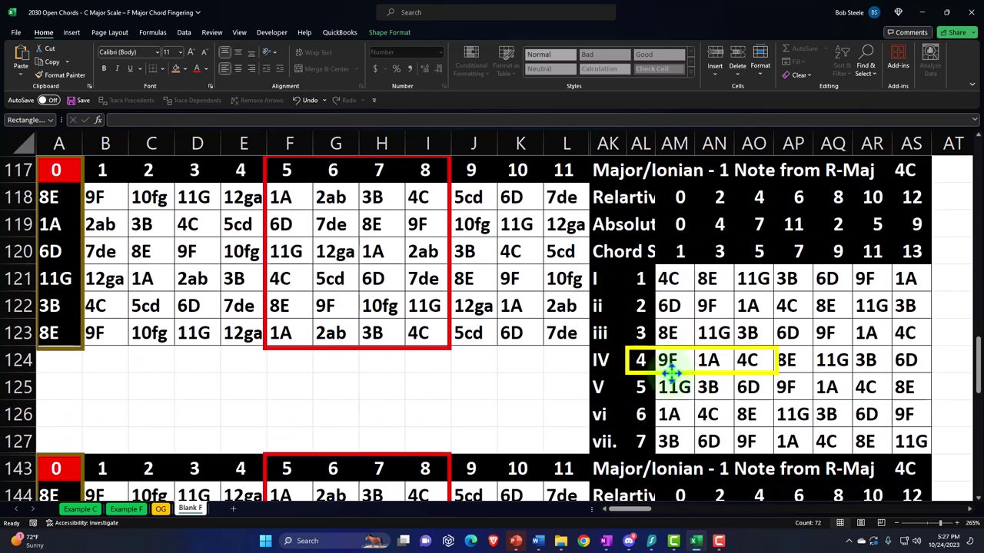
left_click(403, 371)
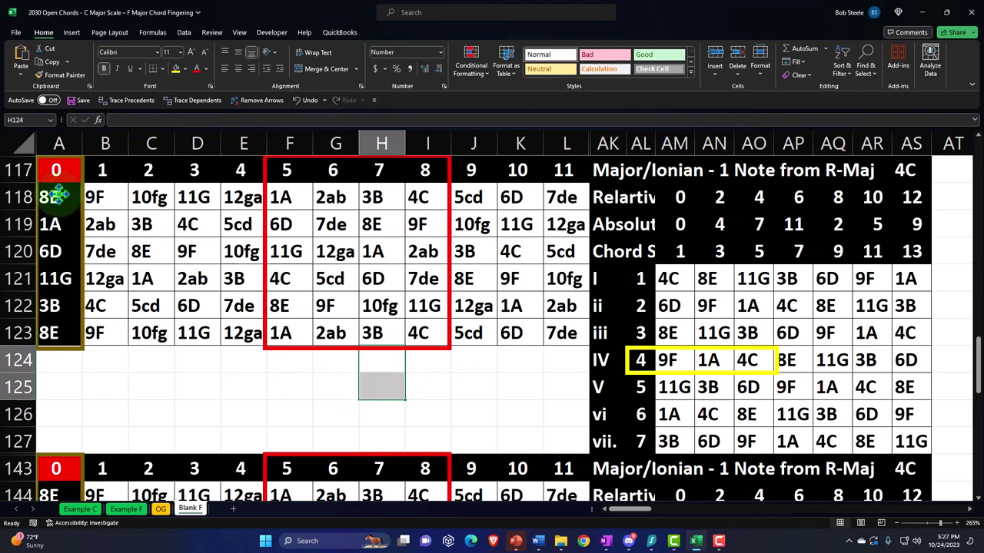
Conditionally format A118:L123 so notes equal to AM124 get Green Fill with Dark Green Text
left_click_drag(55, 196, 555, 332)
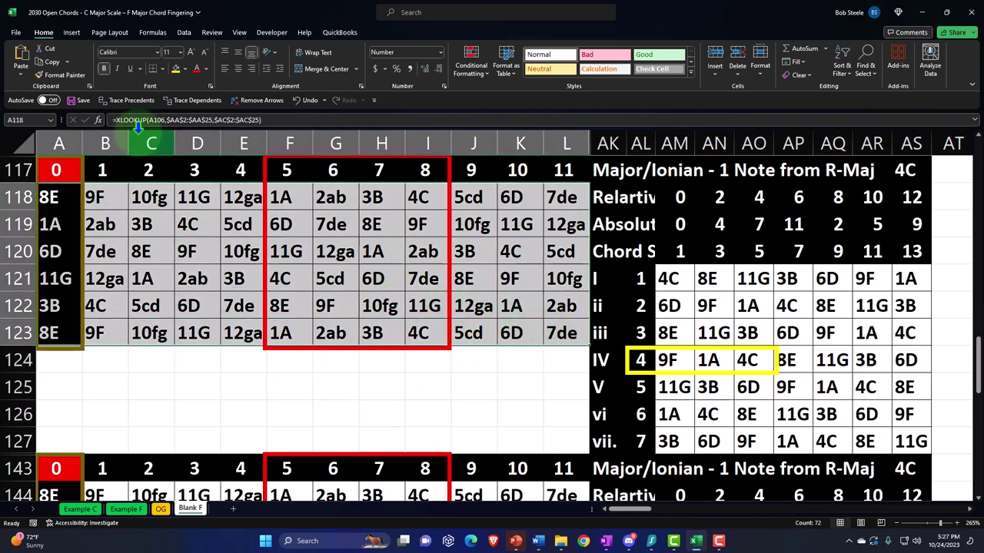
left_click(471, 65)
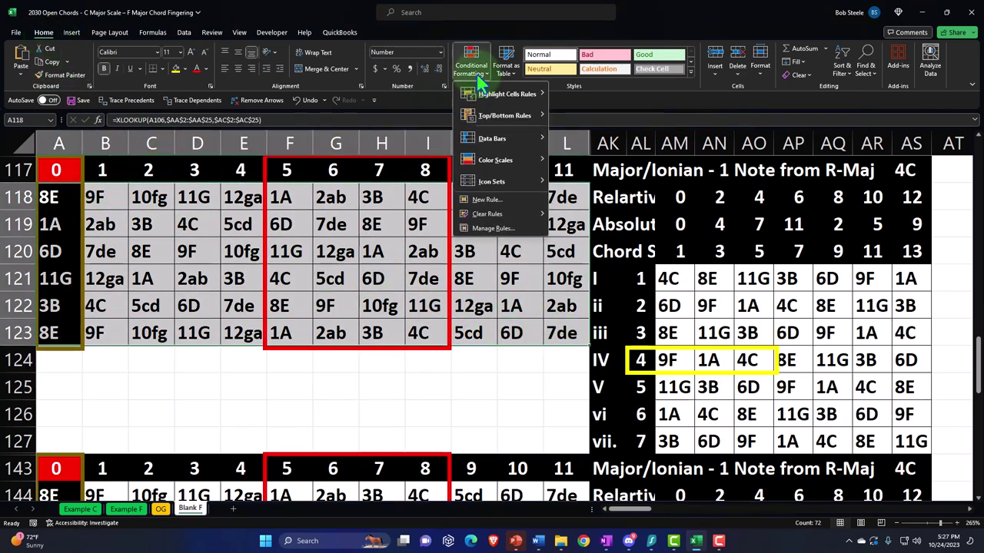
mouse_move(503, 94)
left_click(578, 158)
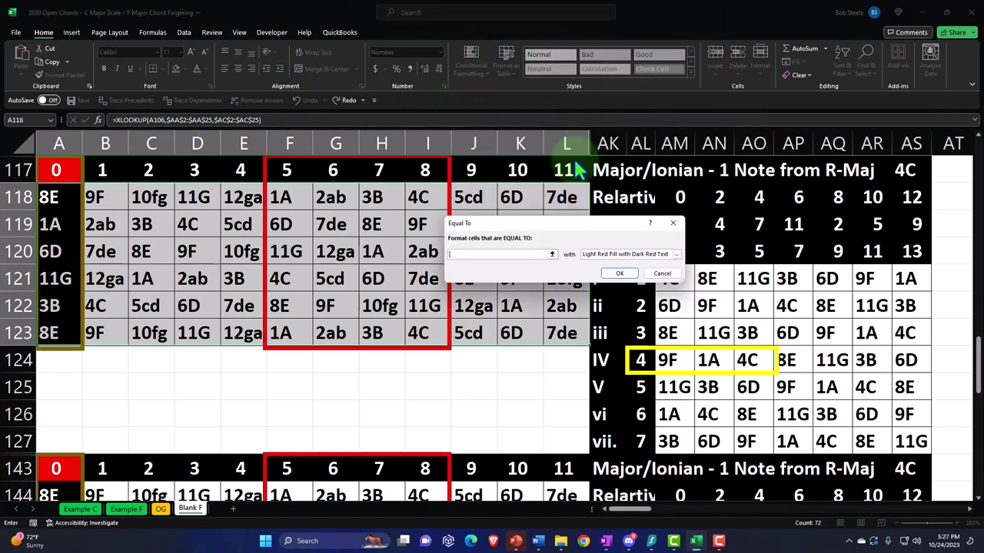
left_click(669, 360)
left_click(676, 255)
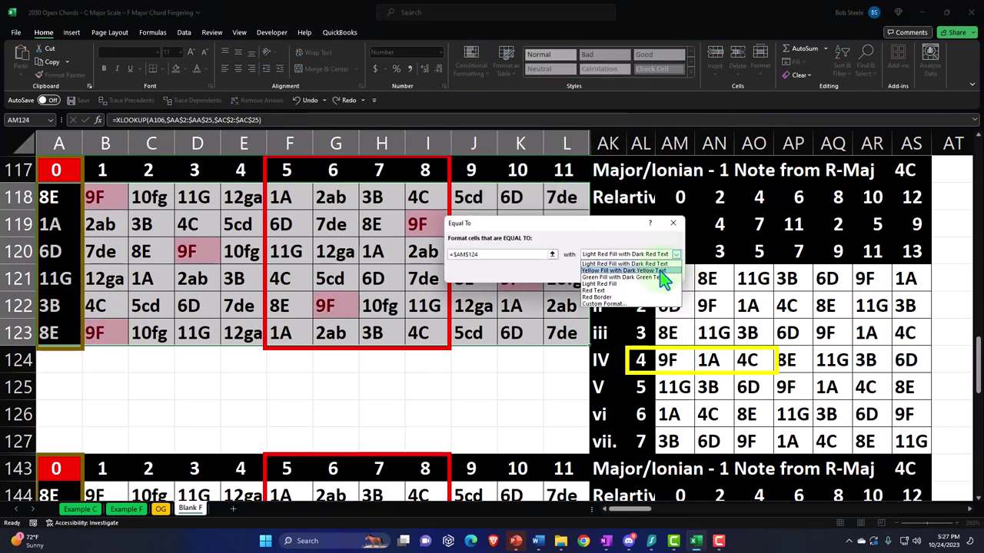
left_click(653, 276)
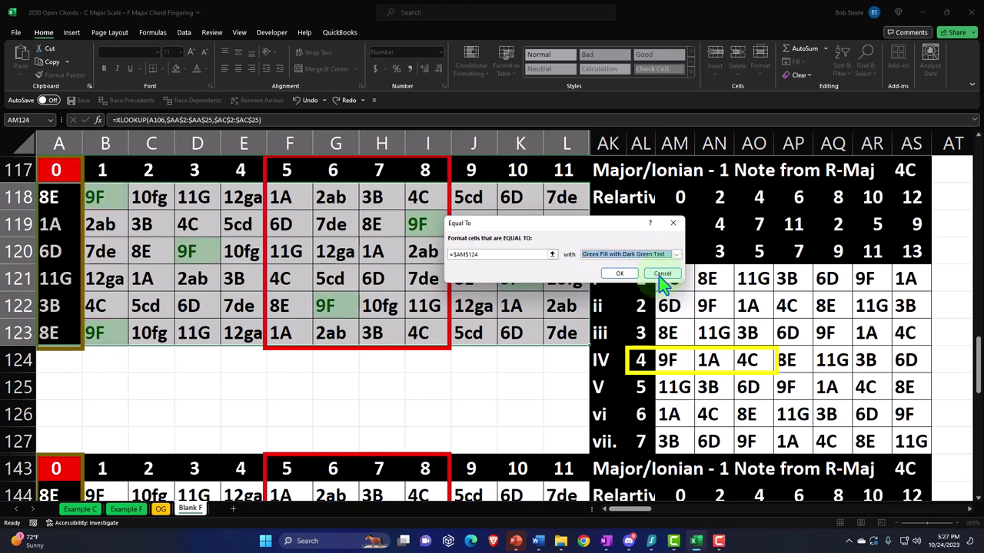
left_click(619, 275)
Add a conditional format to A118:L123 giving notes equal to AN124 Light Red Fill with Dark Red Text
left_click(471, 61)
mouse_move(536, 94)
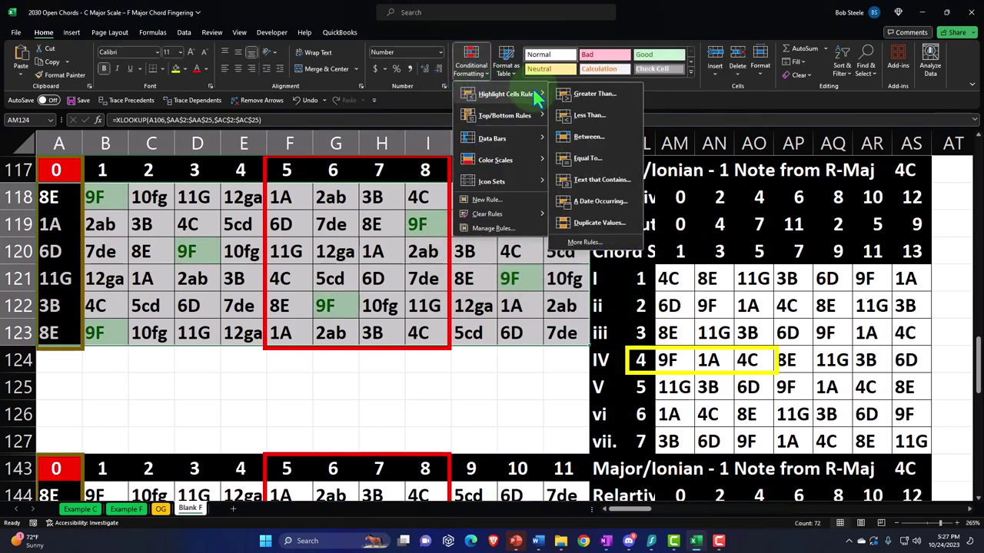
left_click(587, 157)
left_click(708, 360)
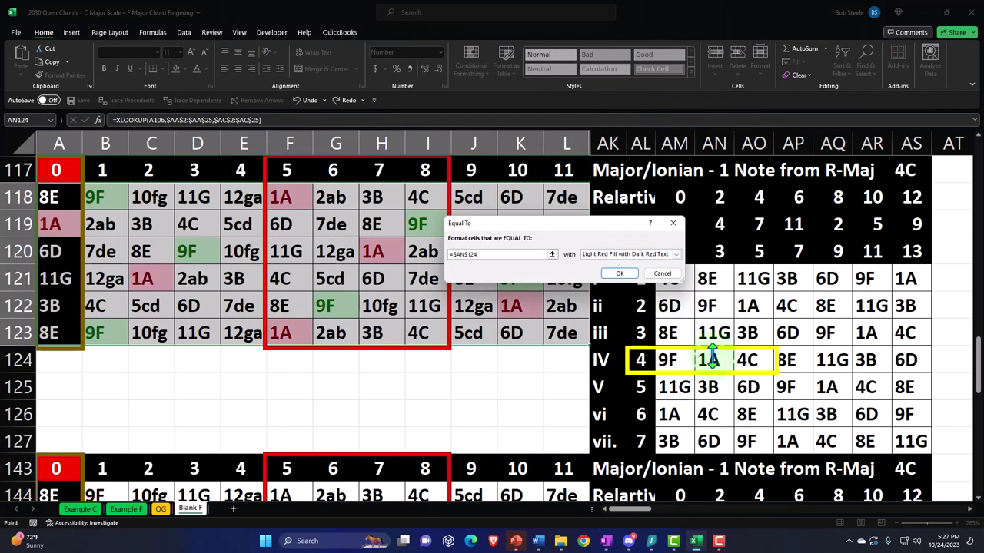
left_click(619, 275)
Add a conditional format to A118:L123 giving notes equal to AO124 Yellow Fill with Dark Yellow Text
left_click(471, 63)
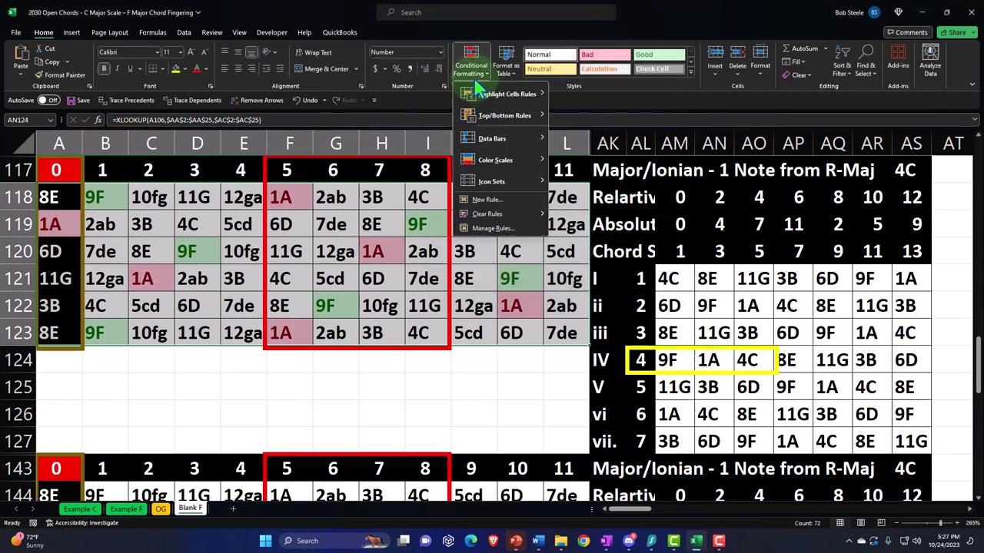
mouse_move(503, 93)
left_click(578, 158)
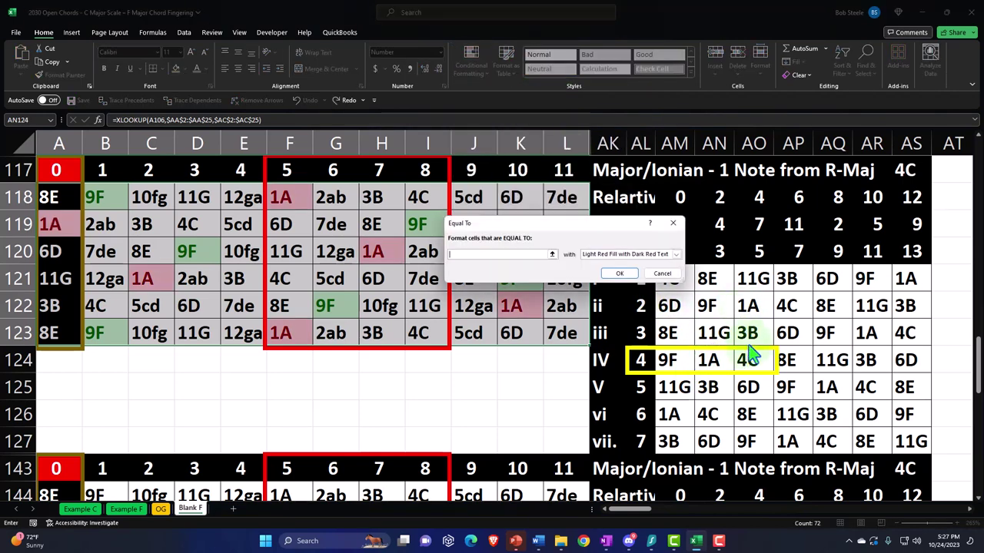
left_click(750, 358)
left_click(677, 254)
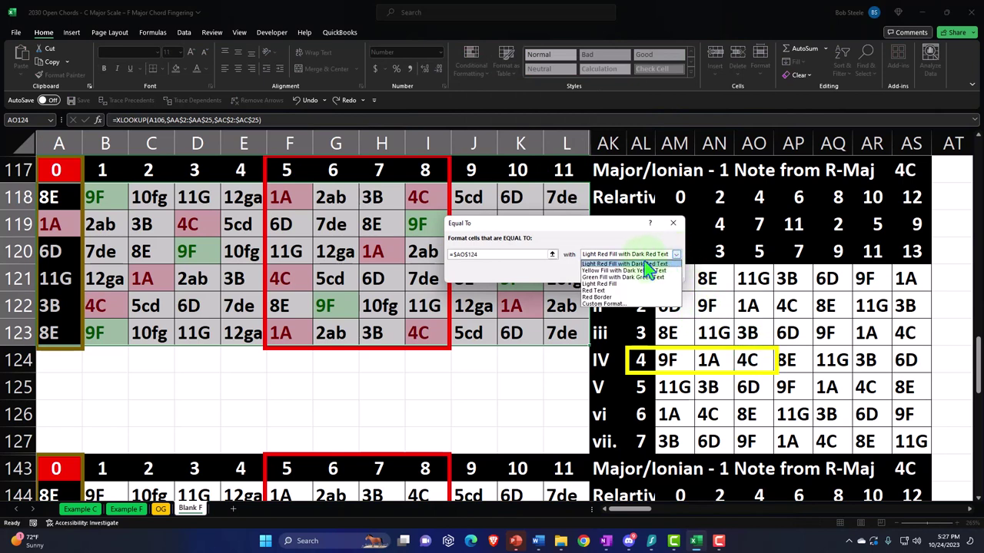
left_click(619, 271)
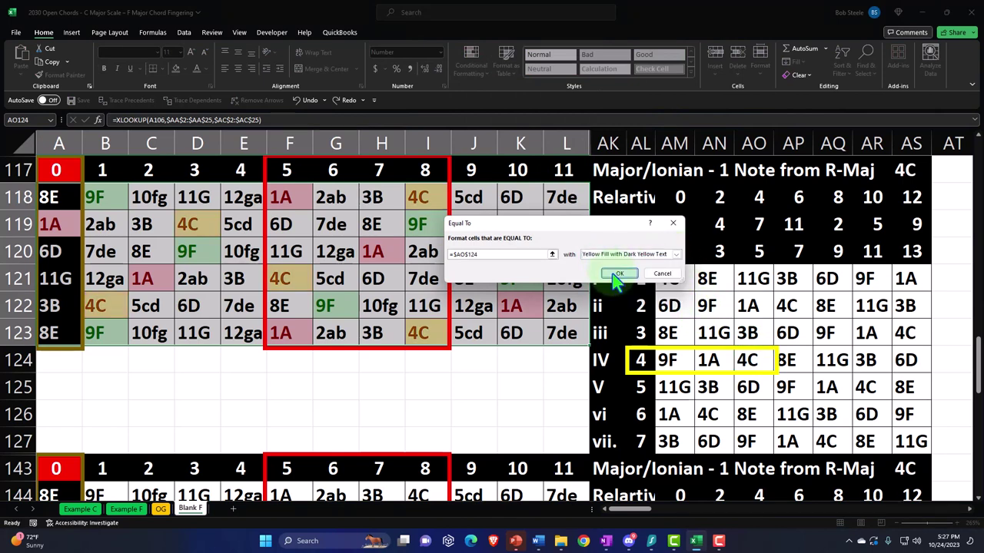
left_click(615, 273)
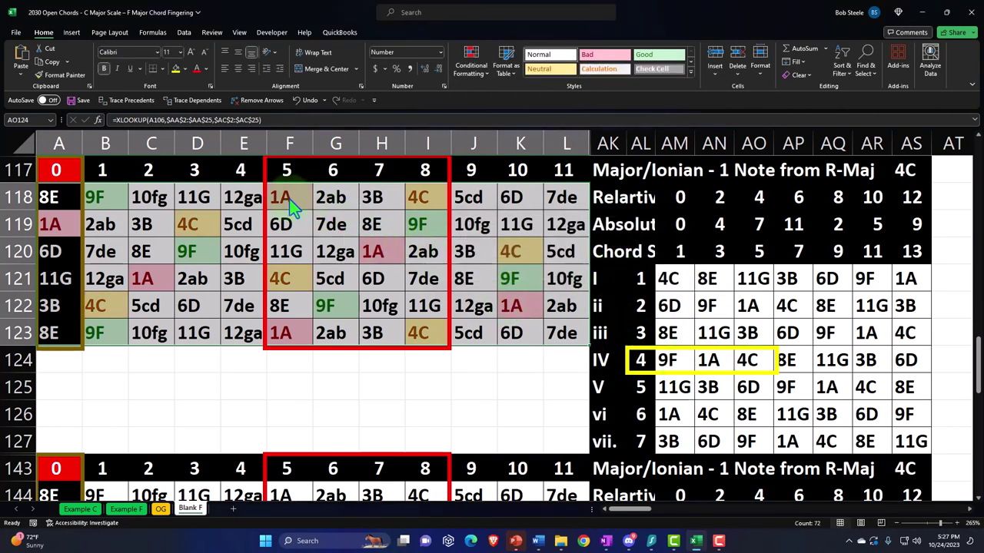
Copy the green, red and yellow note formats from the fretboard onto AM124, AN124 and AO124 with Format Painter
left_click(286, 198)
left_click(413, 223)
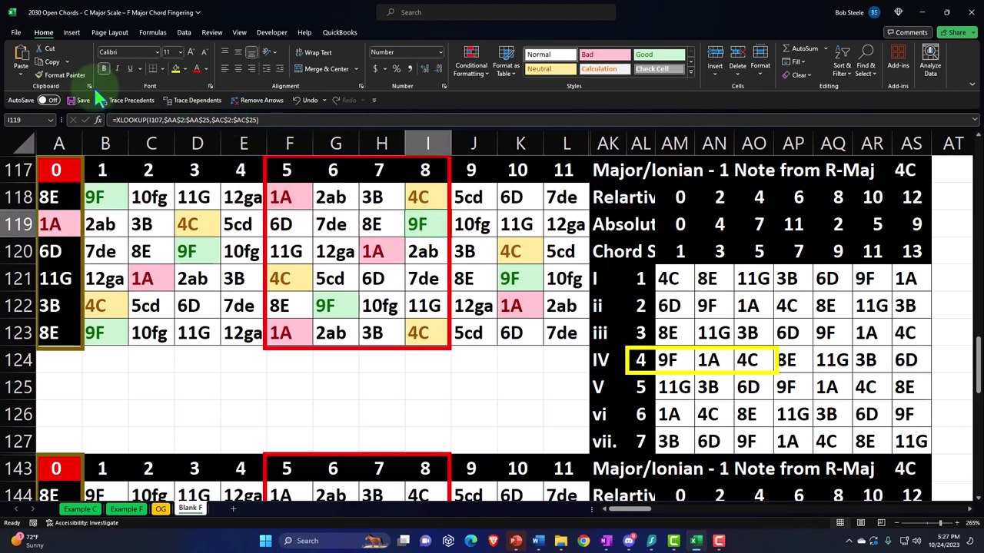
left_click(60, 74)
left_click(670, 361)
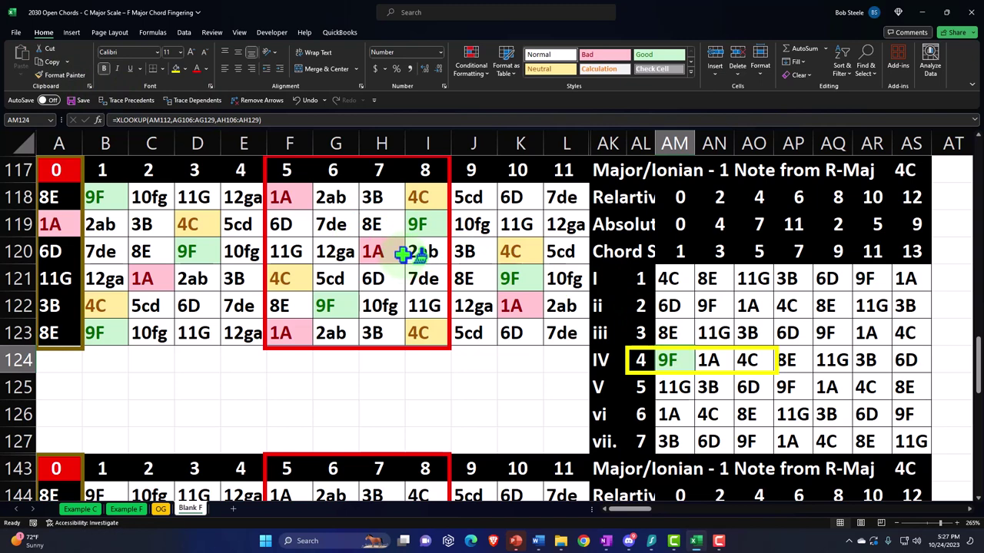
left_click(376, 252)
left_click(60, 75)
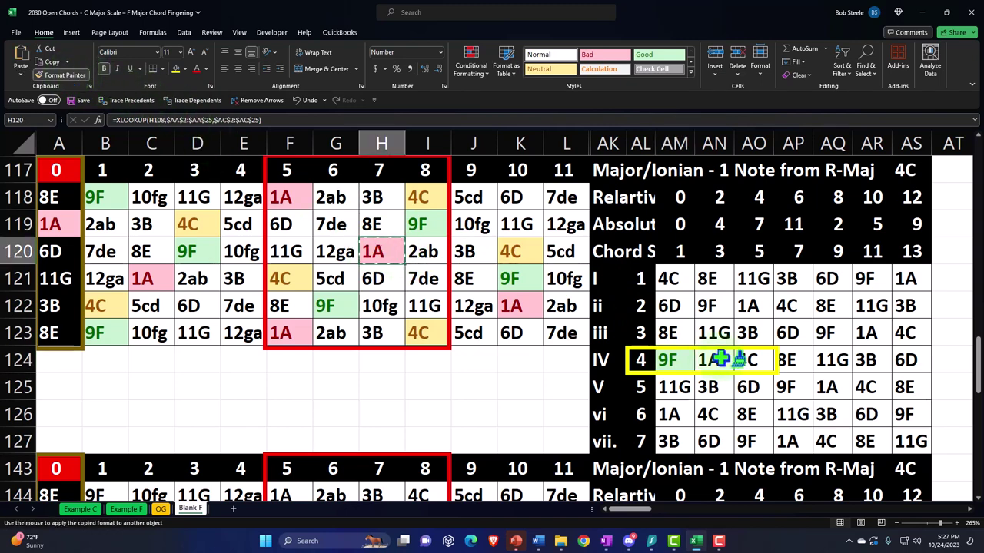
left_click(718, 360)
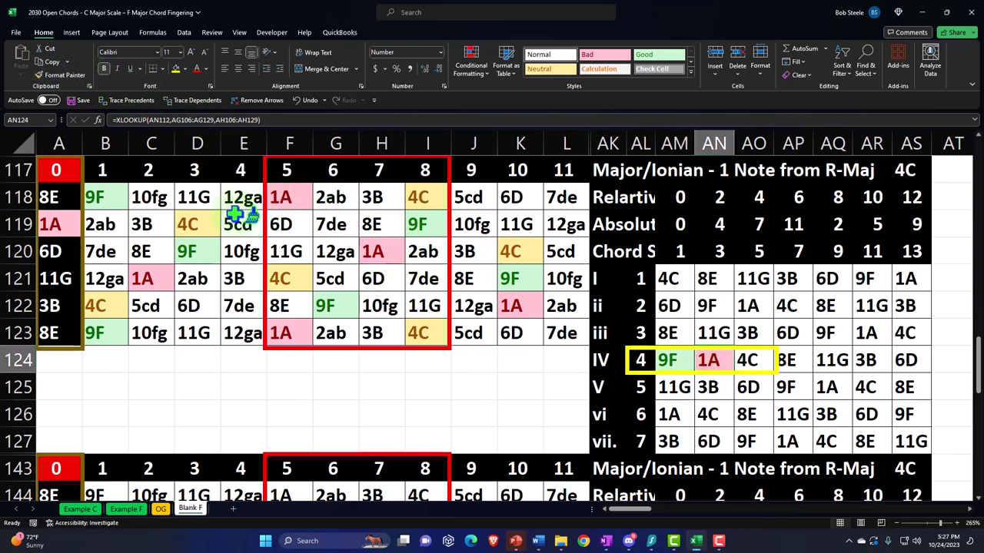
left_click(188, 224)
left_click(60, 74)
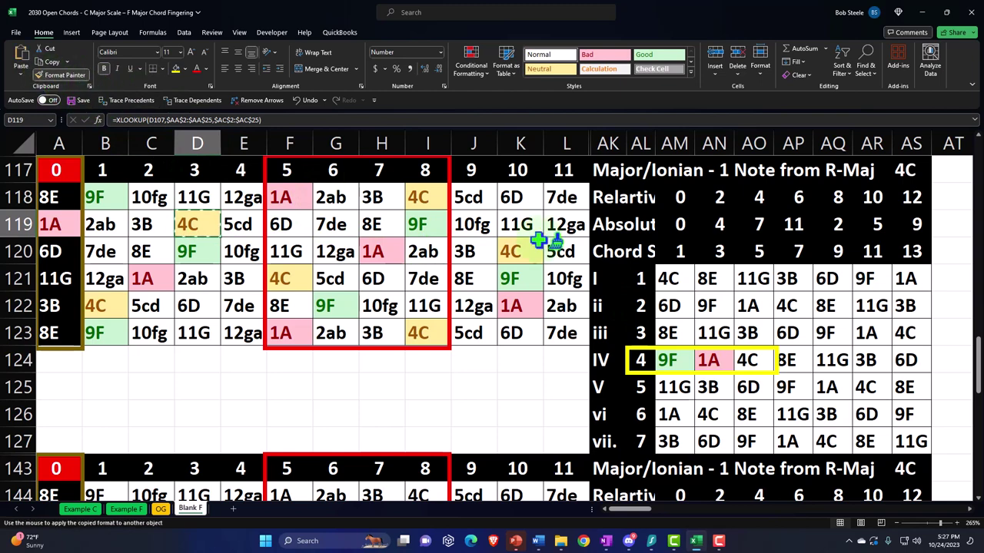
left_click(744, 356)
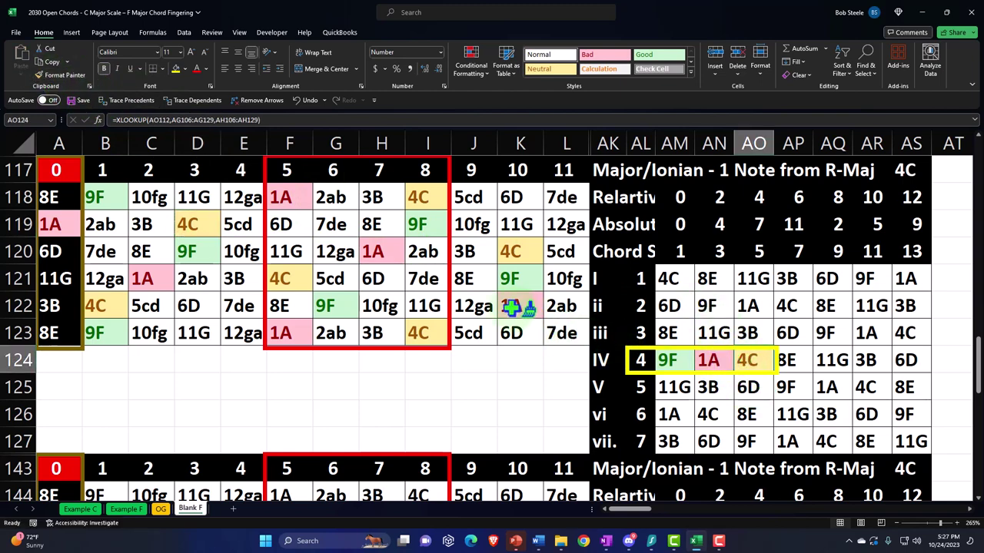
Move the red frame over frets 0 to 3 and copy the yellow frame onto the V chord in AL125:AO125
left_click_drag(455, 278, 228, 271)
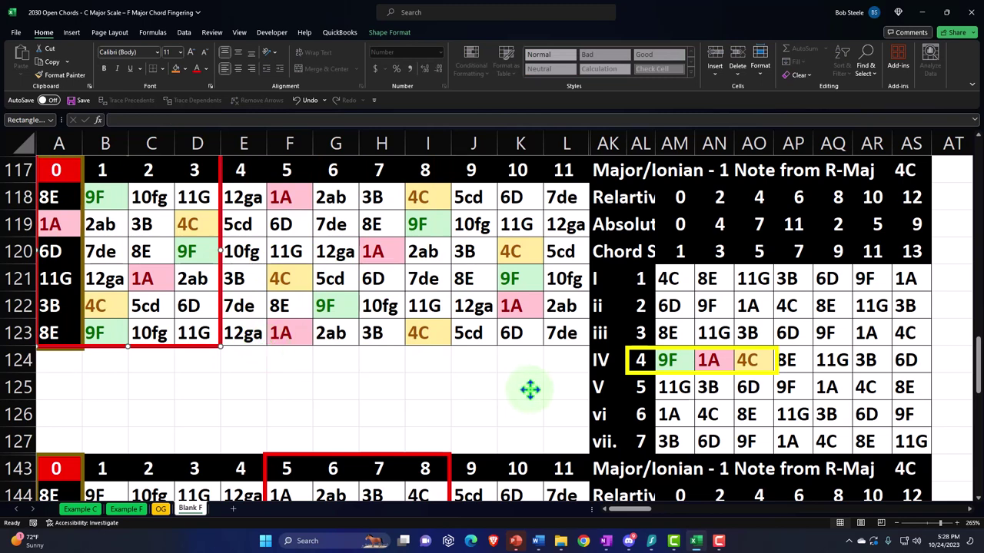
left_click(662, 371)
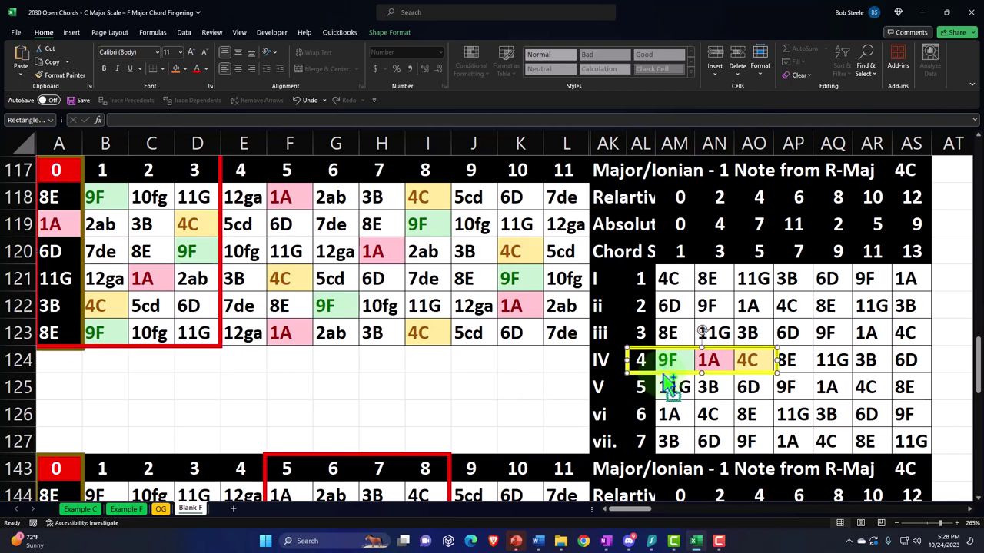
left_click_drag(665, 374, 644, 394)
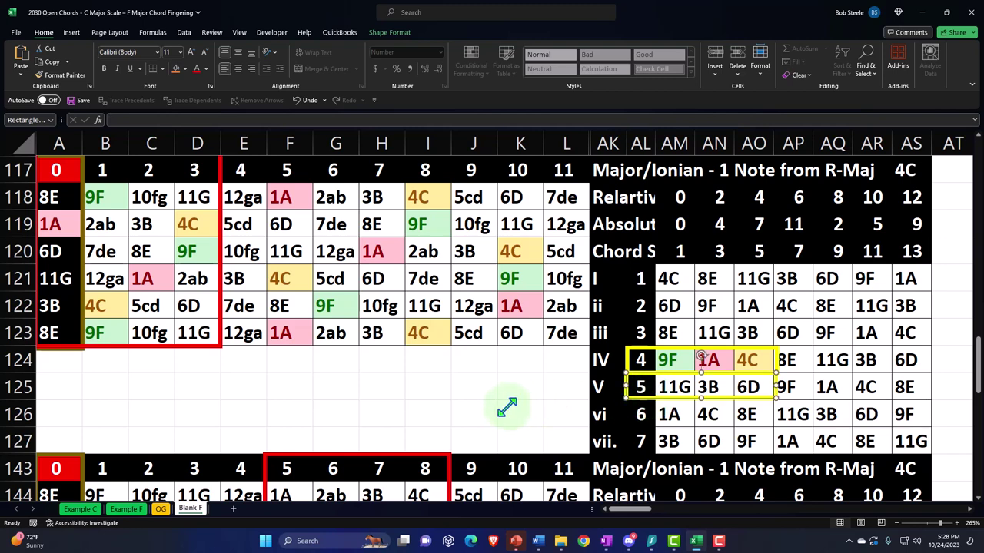
left_click_drag(47, 194, 570, 332)
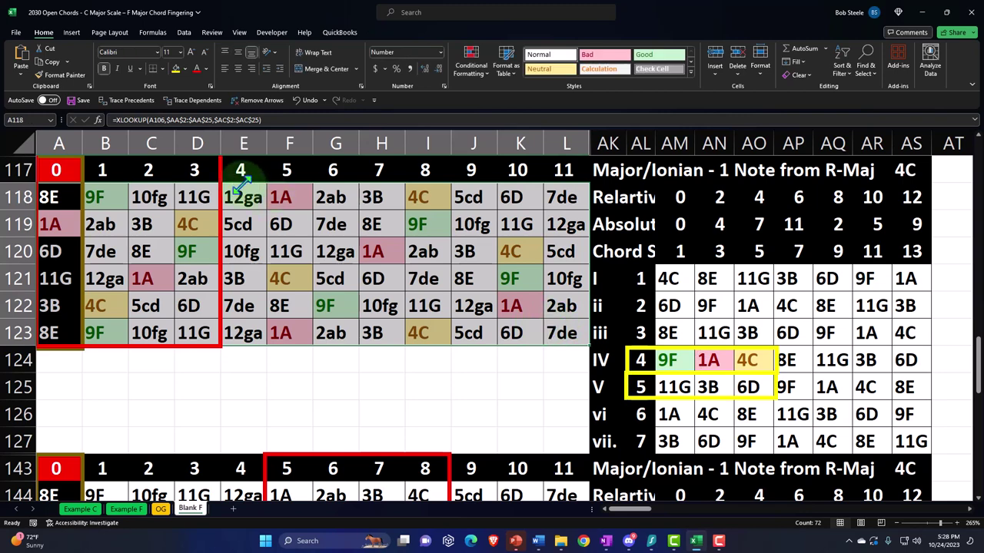
left_click(68, 35)
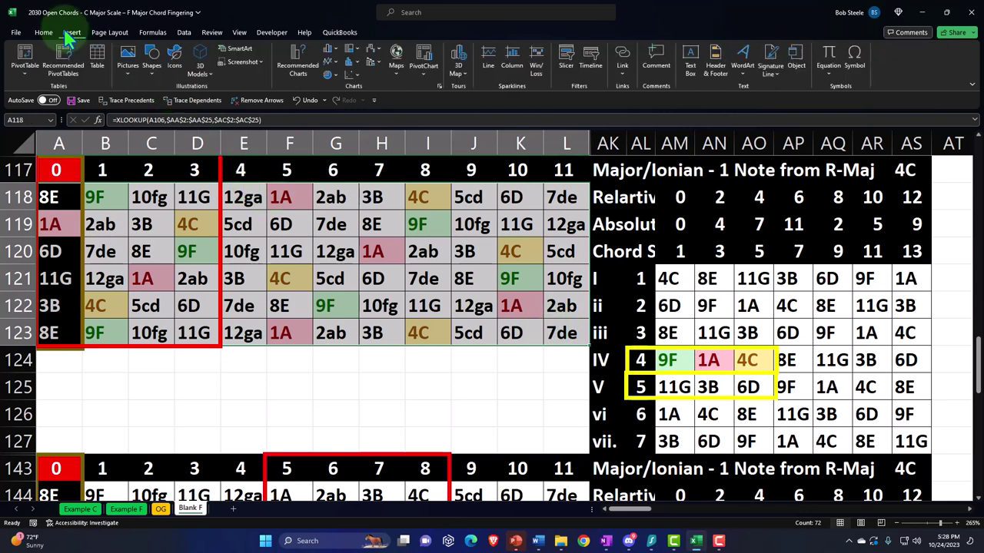
left_click(43, 32)
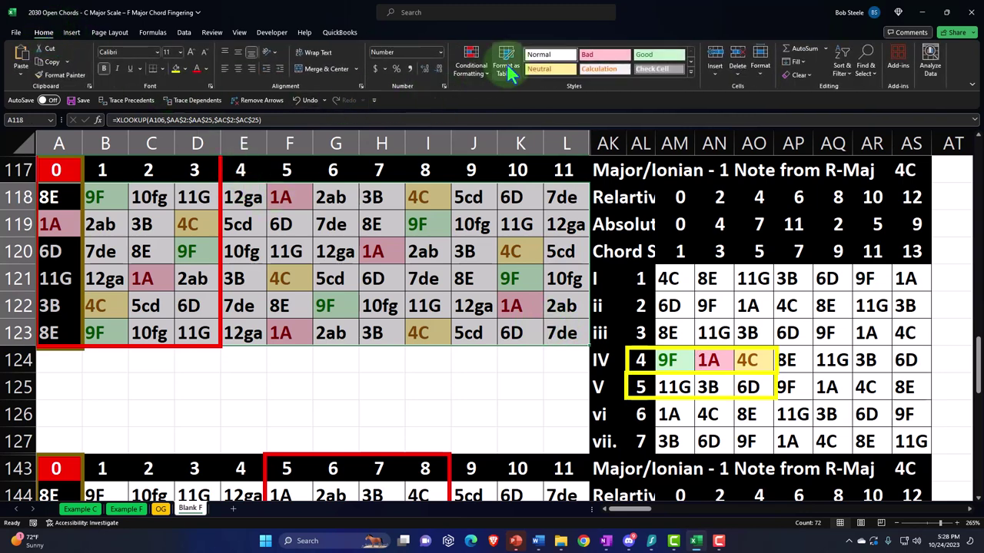
left_click(478, 77)
mouse_move(492, 97)
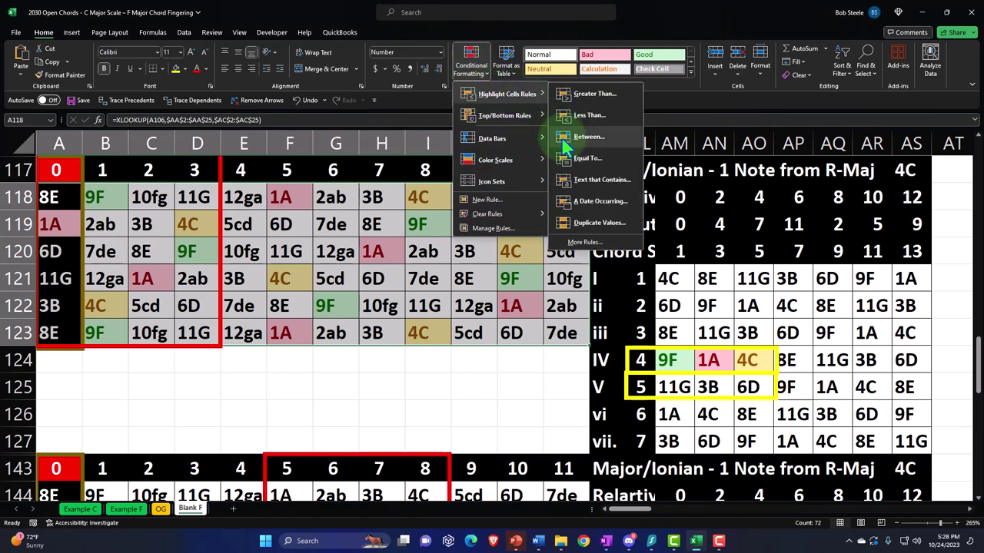
left_click(569, 170)
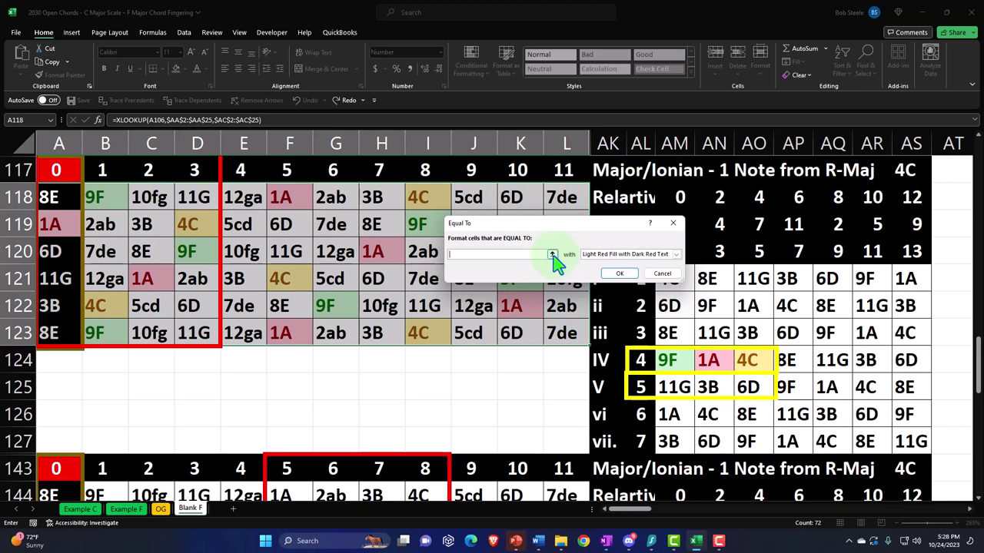
left_click(667, 382)
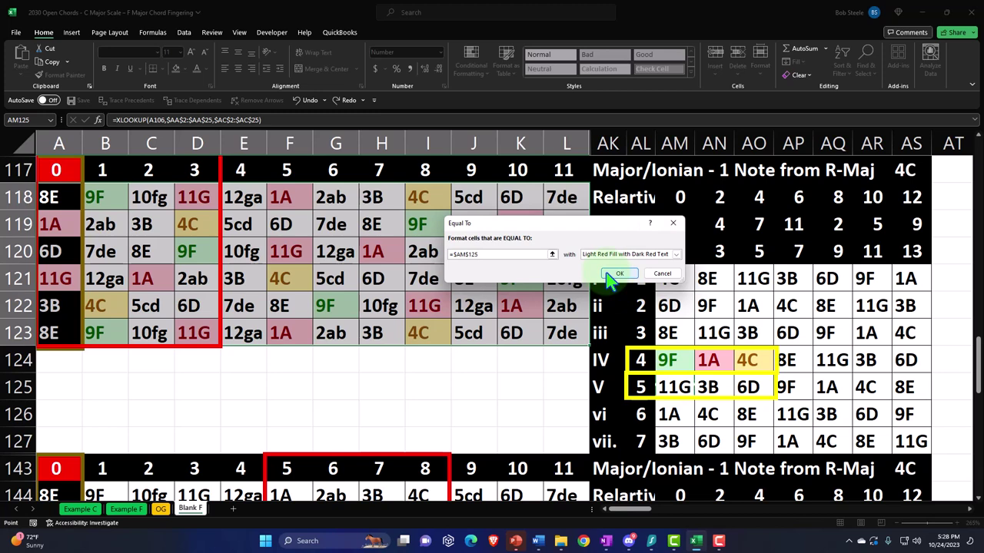
left_click(672, 224)
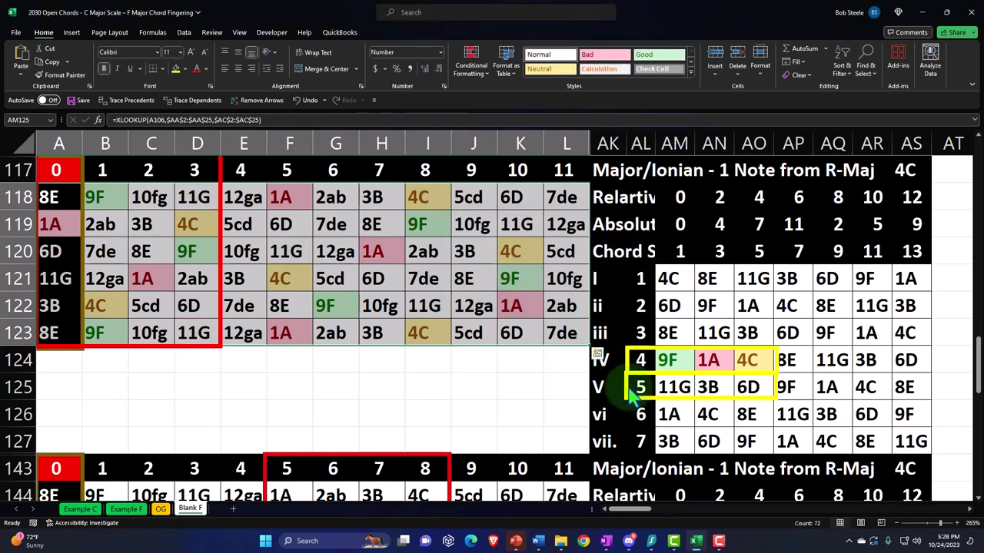
Move the yellow frame from the V chord in AL125:AO125 down to the next chord table's V chord in AL151:AO151
scroll(517, 390, "down", 2)
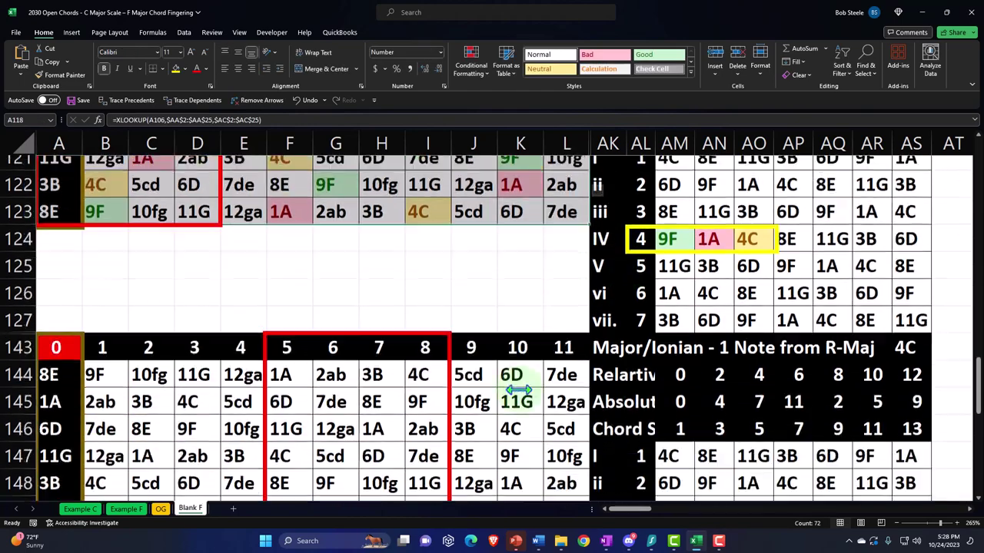
key("ctrl+v")
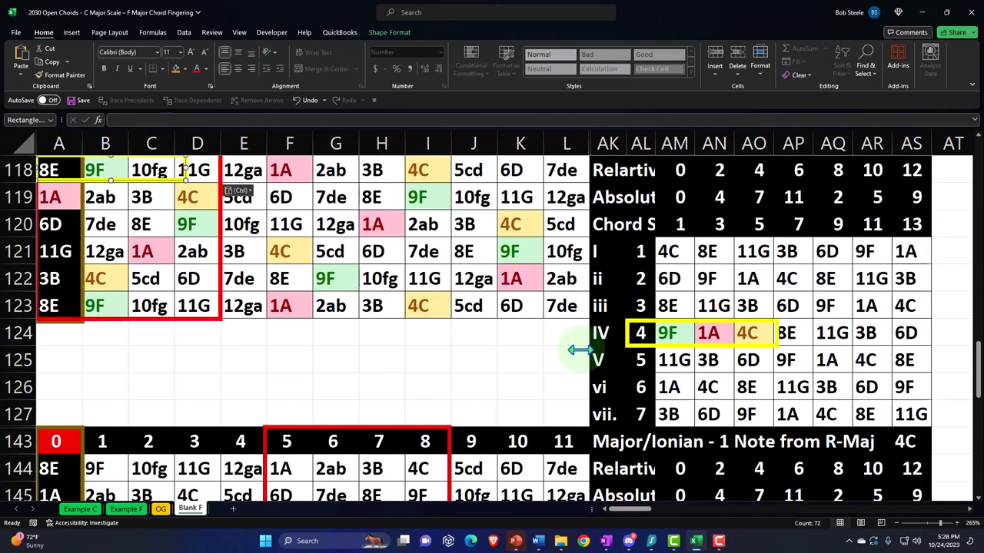
scroll(580, 350, "down", 3)
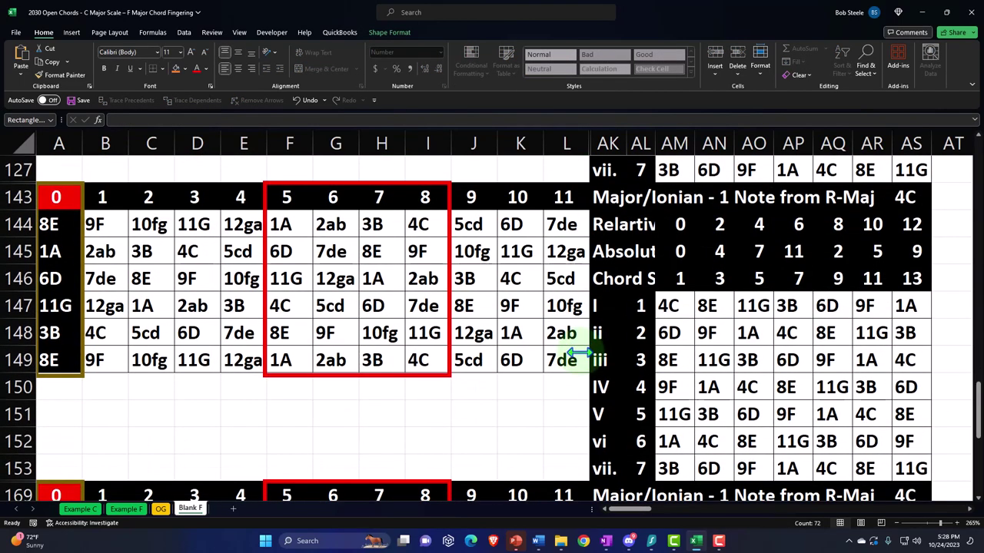
key("ctrl+v")
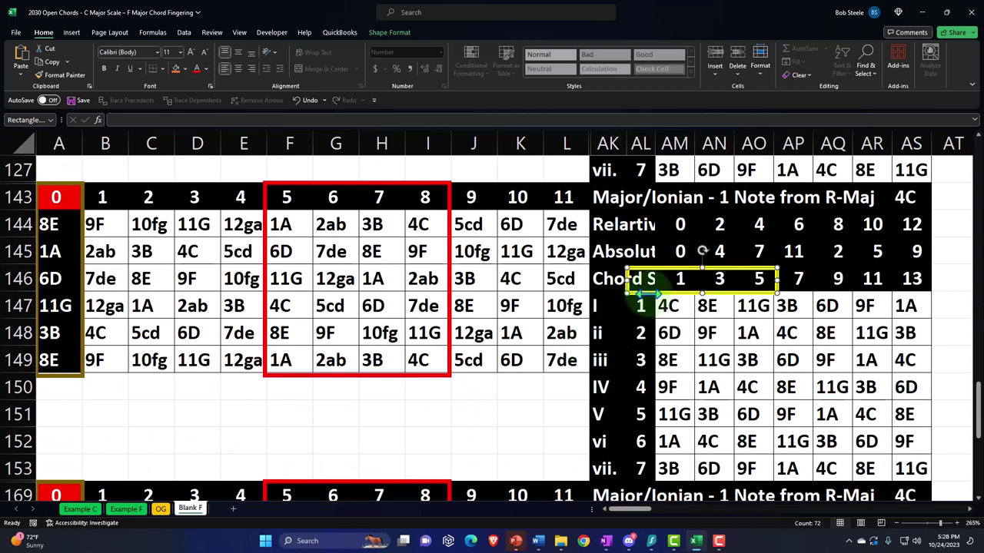
left_click_drag(650, 294, 651, 428)
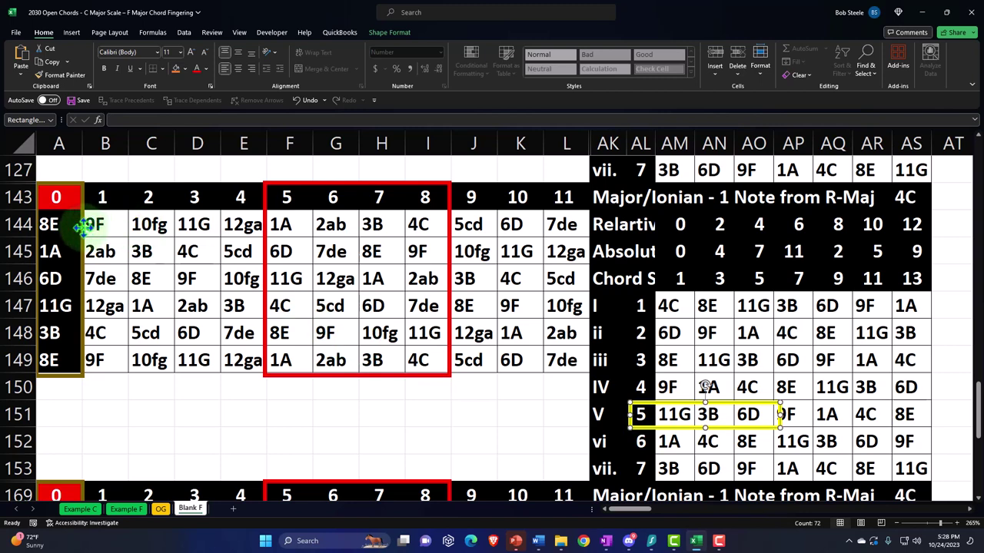
Add a conditional format to A144:L149 giving notes equal to AM151 Green Fill with Dark Green Text
left_click_drag(82, 226, 573, 361)
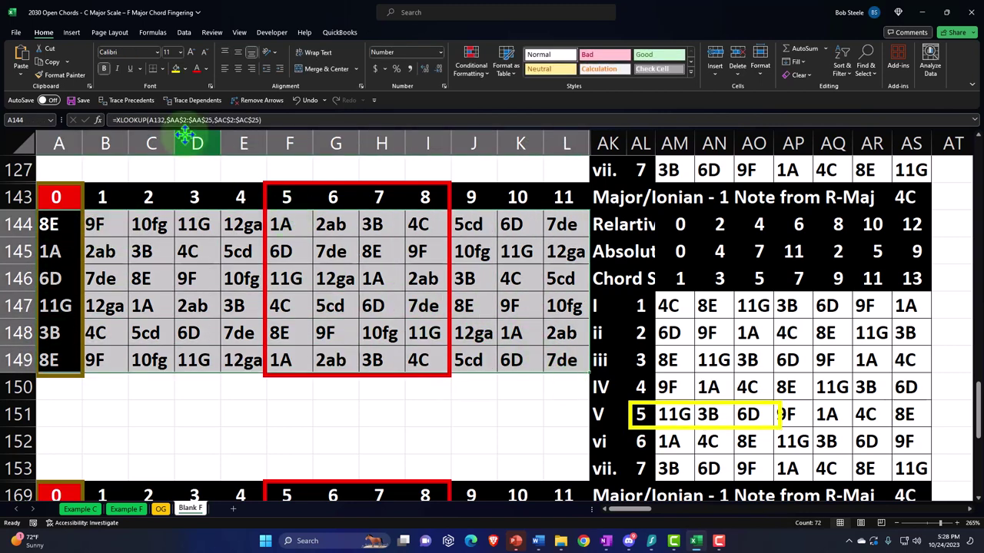
left_click(471, 65)
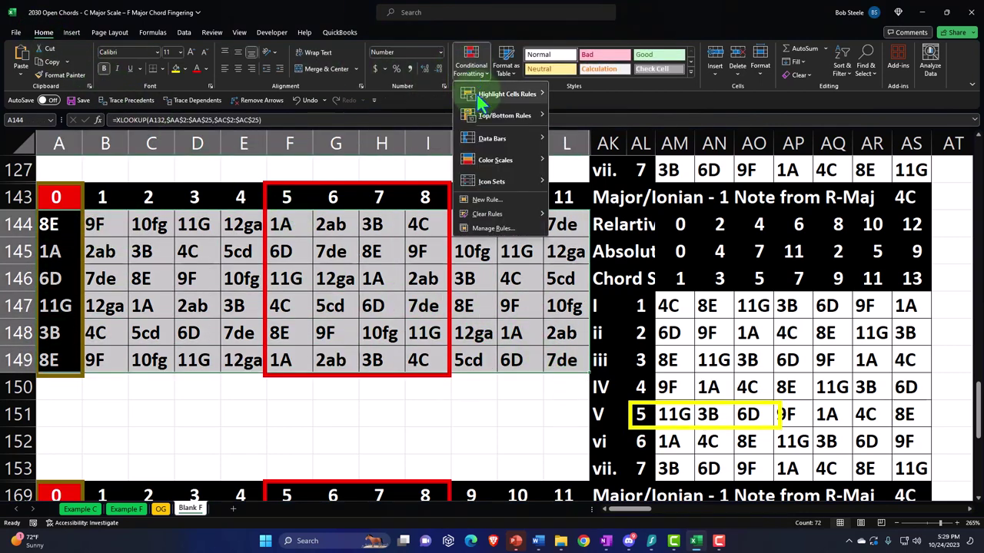
mouse_move(485, 121)
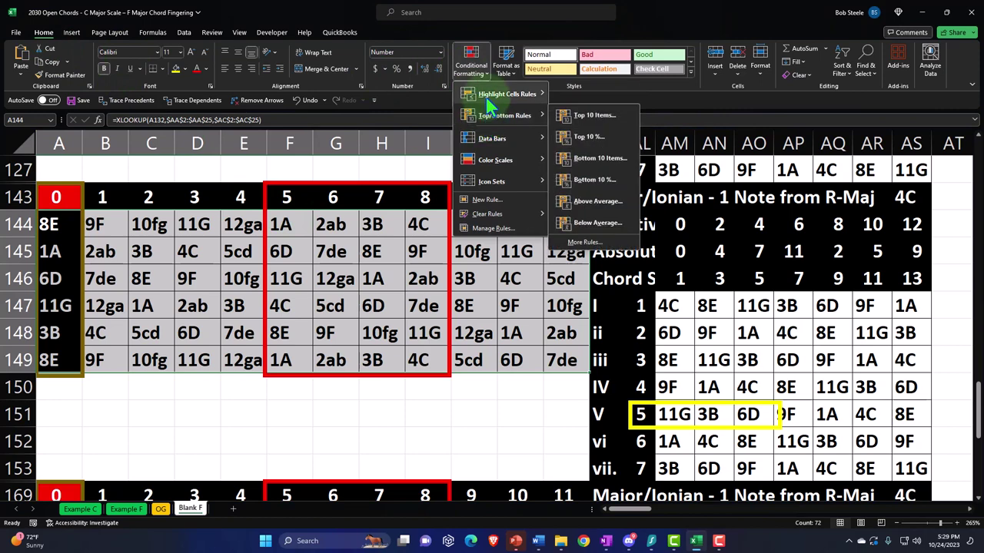
mouse_move(496, 95)
left_click(588, 157)
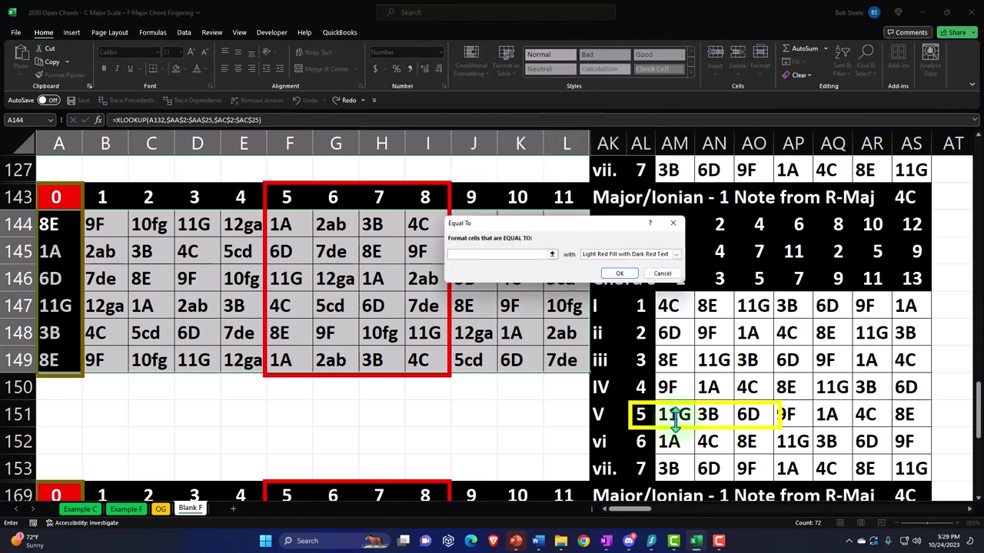
left_click(674, 415)
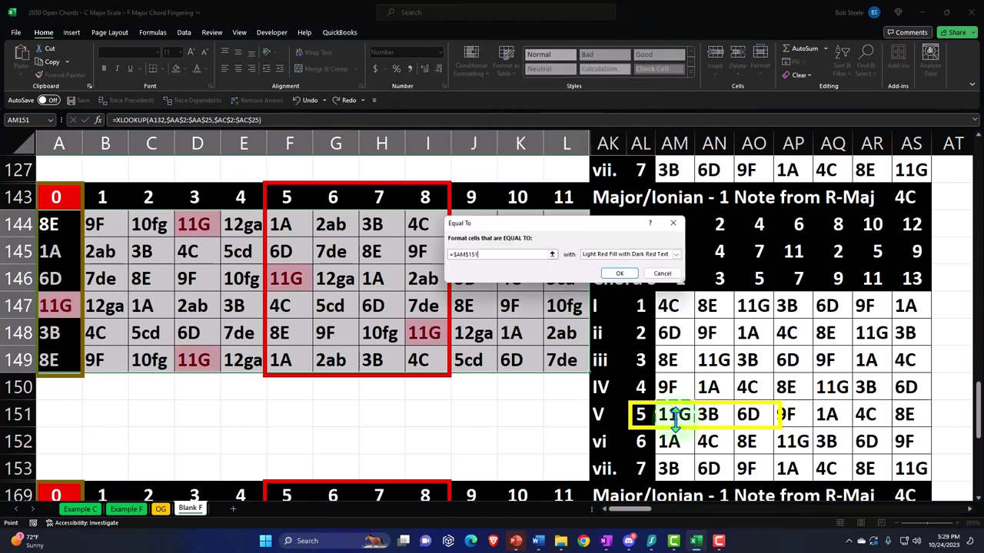
left_click(674, 254)
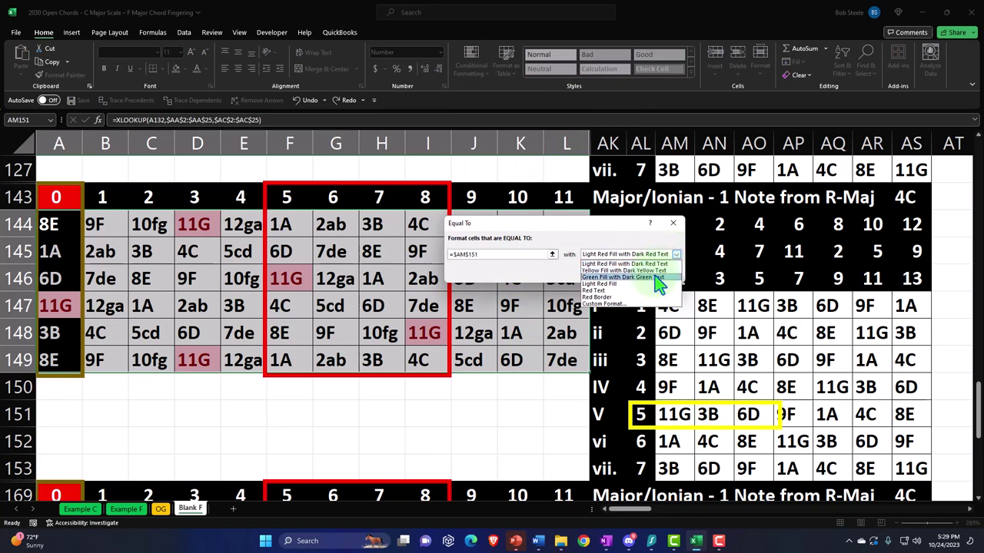
left_click(645, 278)
left_click(617, 270)
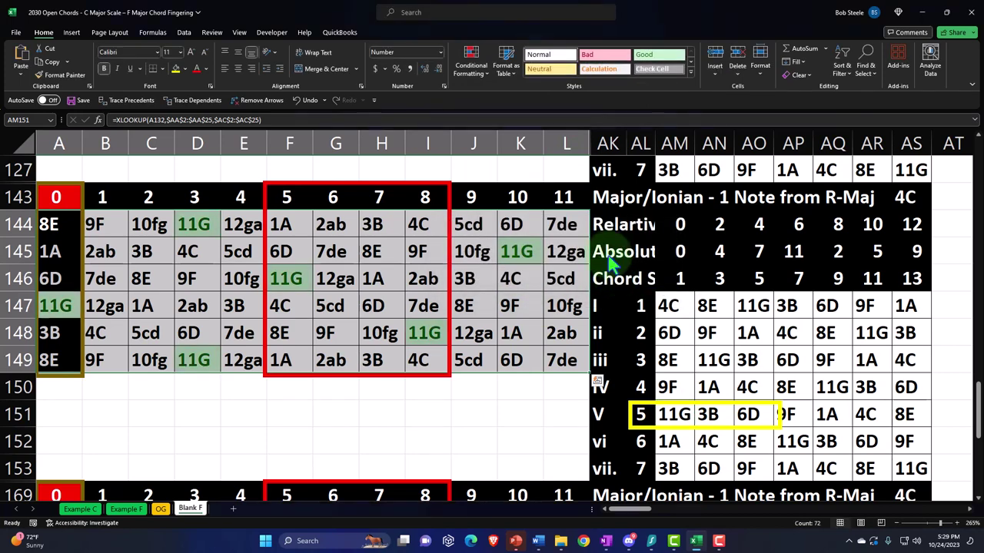
Add a conditional format to A144:L149 giving notes equal to AN151 Light Red Fill with Dark Red Text
left_click(471, 61)
mouse_move(504, 95)
left_click(584, 158)
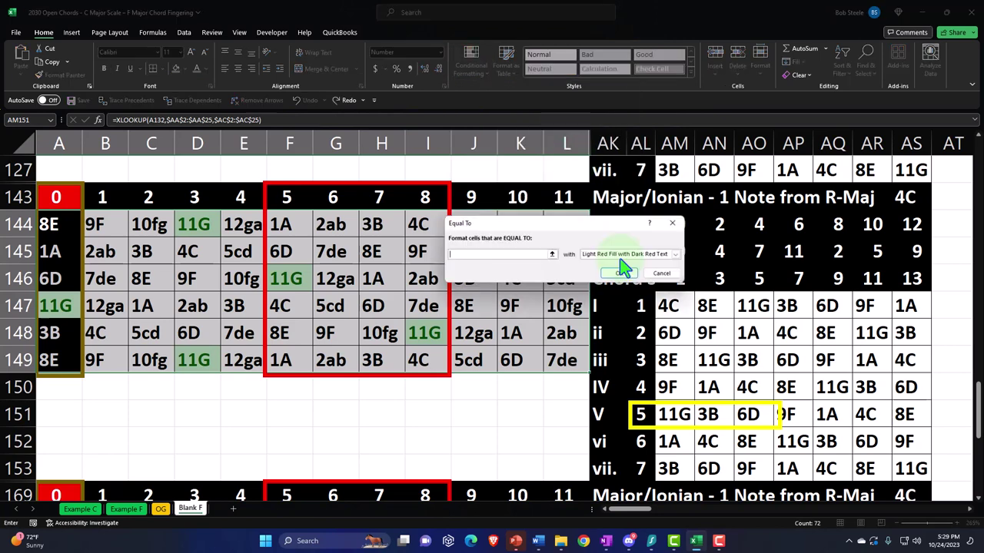
left_click(713, 415)
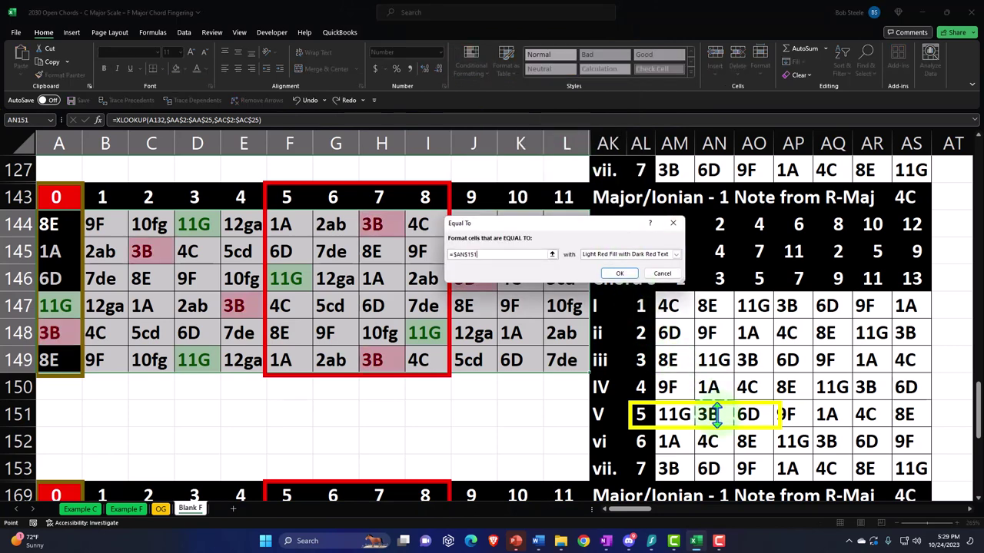
left_click(620, 274)
Add a conditional format to A144:L149 giving notes equal to AO151 Yellow Fill with Dark Yellow Text
left_click(474, 67)
mouse_move(492, 93)
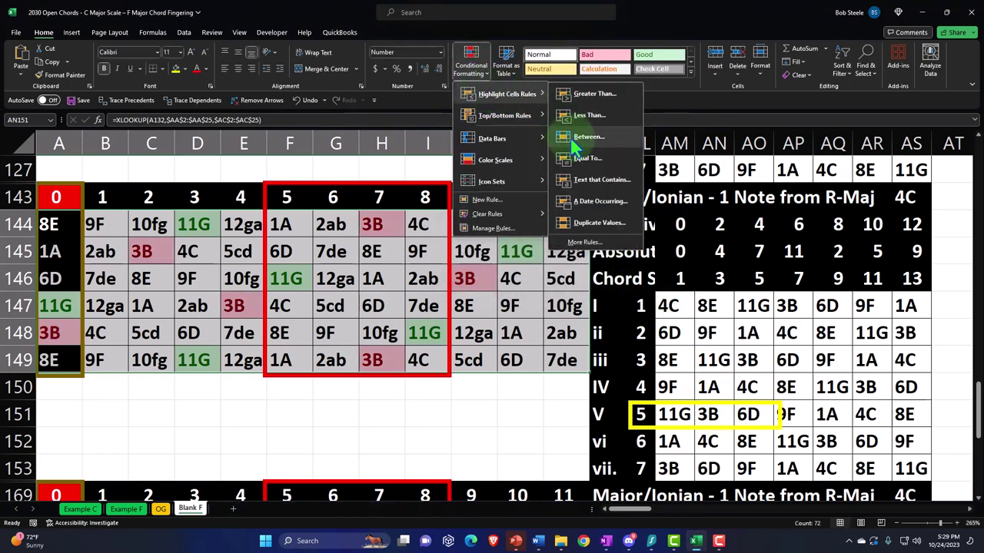
left_click(584, 159)
left_click(749, 414)
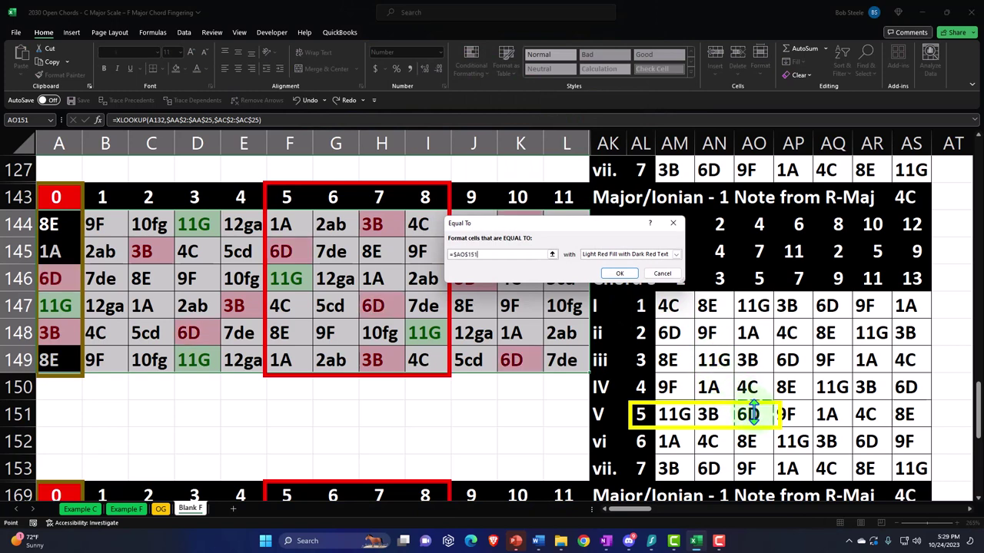
left_click(676, 254)
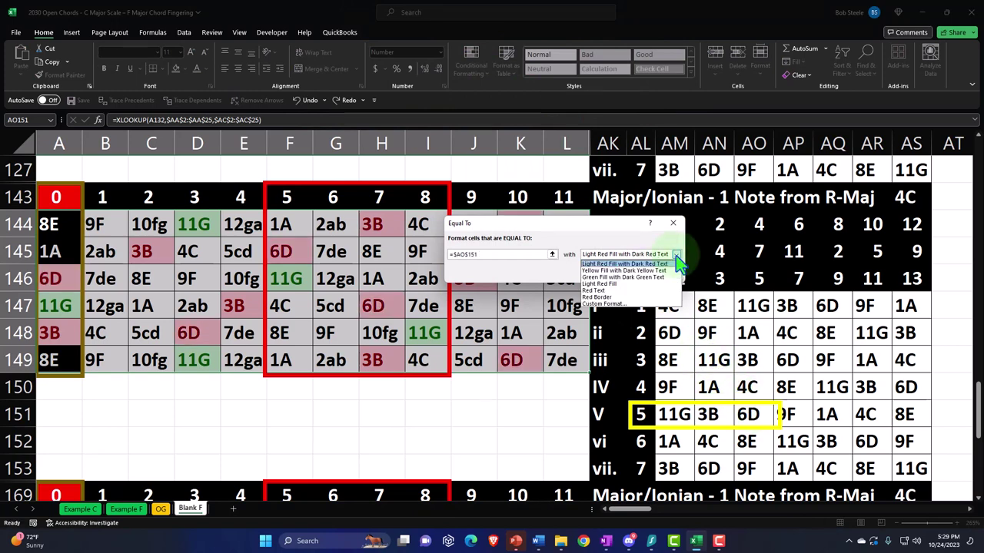
left_click(637, 270)
left_click(626, 276)
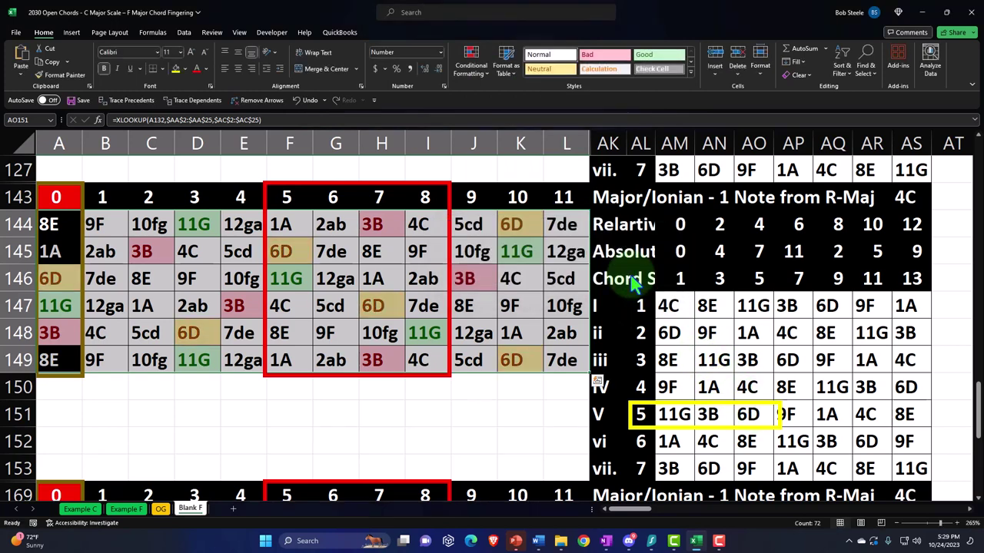
left_click(472, 394)
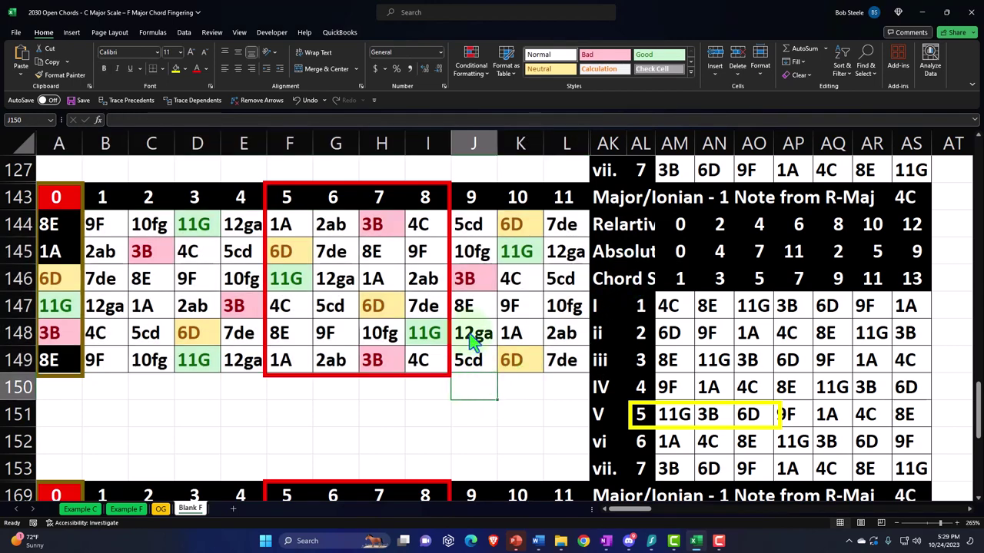
Resize the red frame on the V chord fretboard to enclose frets 3 to 5 in rows 143 to 149
left_click_drag(451, 311, 322, 306)
left_click_drag(134, 279, 170, 281)
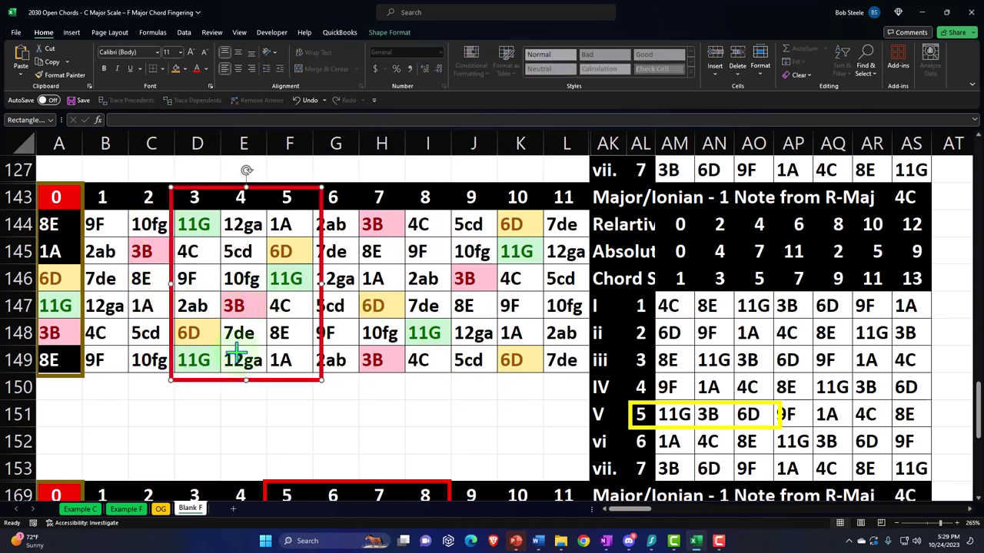
left_click_drag(241, 380, 242, 373)
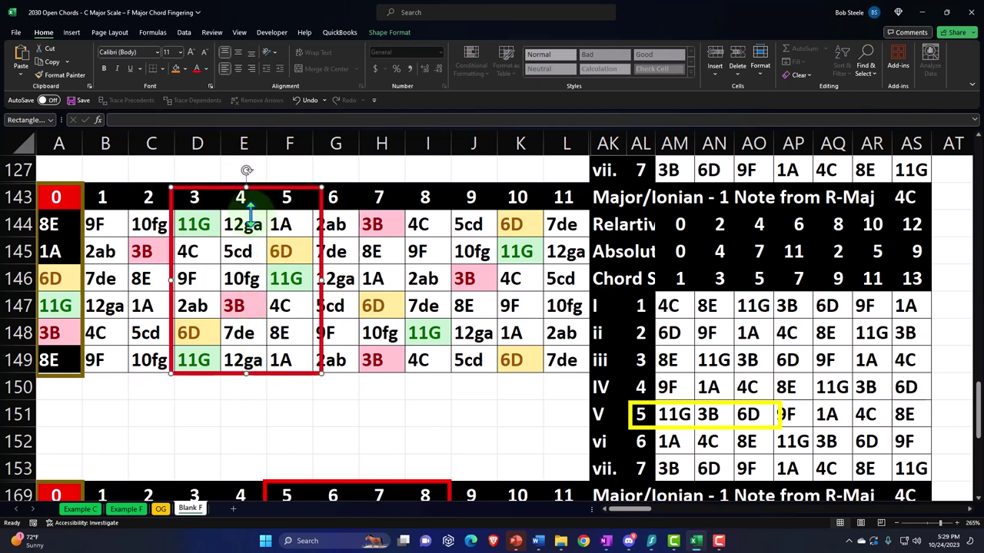
mouse_move(246, 196)
left_mouse_down()
mouse_move(241, 171)
mouse_move(244, 185)
left_mouse_up()
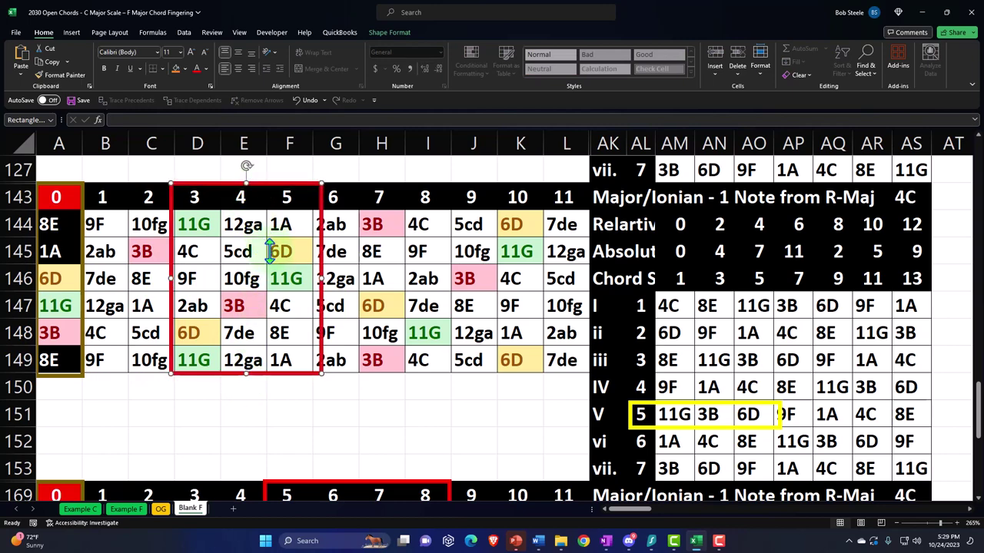
Examine the D-string notes at frets 3 and 5 on the IV chord fretboard, cells D120 and F120
scroll(270, 253, "up", 3)
scroll(271, 254, "up", 2)
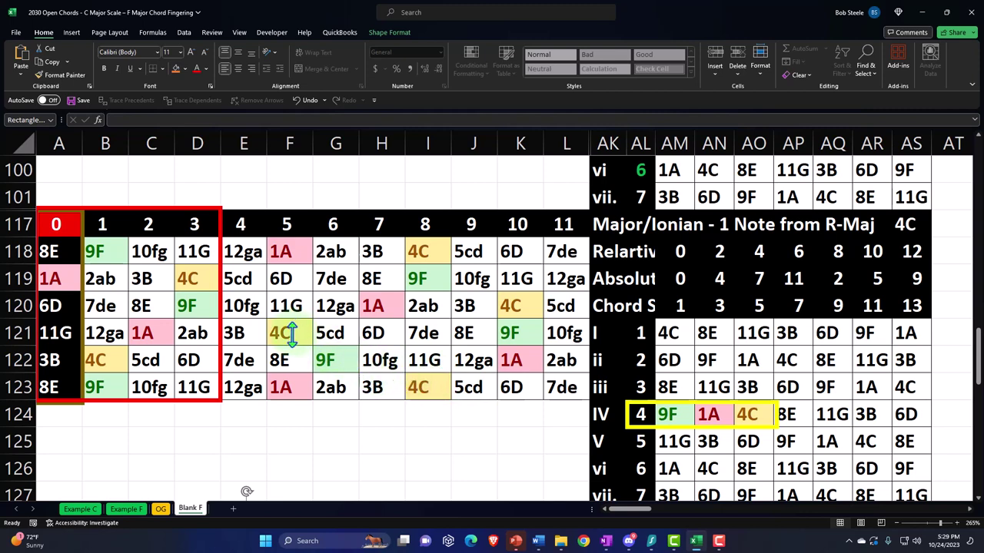
left_click(188, 308)
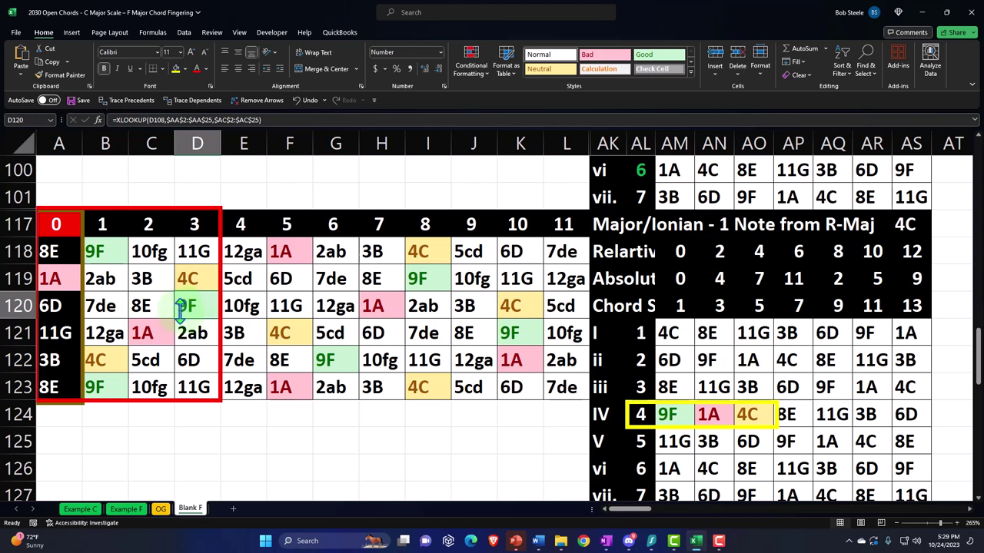
left_click(288, 305)
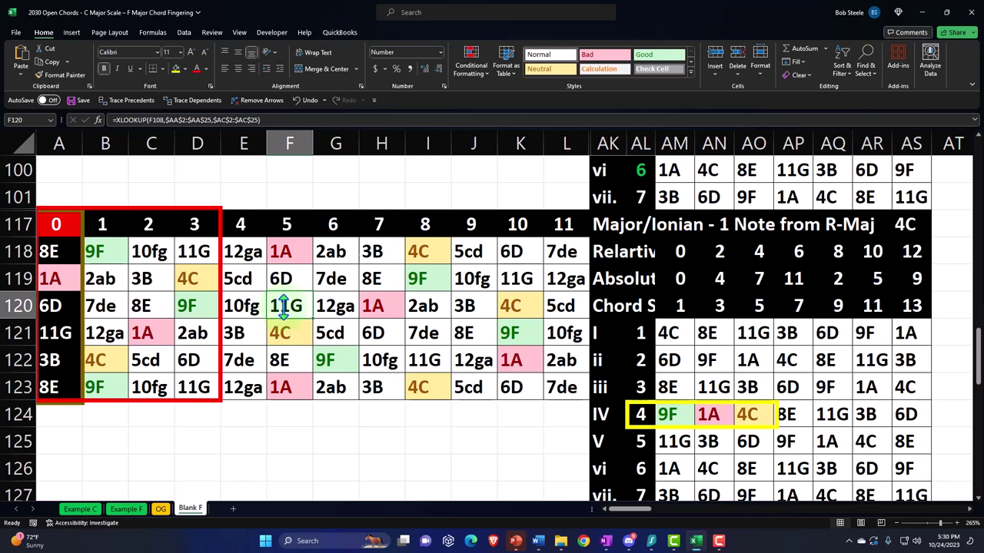
Copy the yellow frame from the V chord row onto the I chord row, enclosing AL173:AO173
scroll(281, 306, "down", 5)
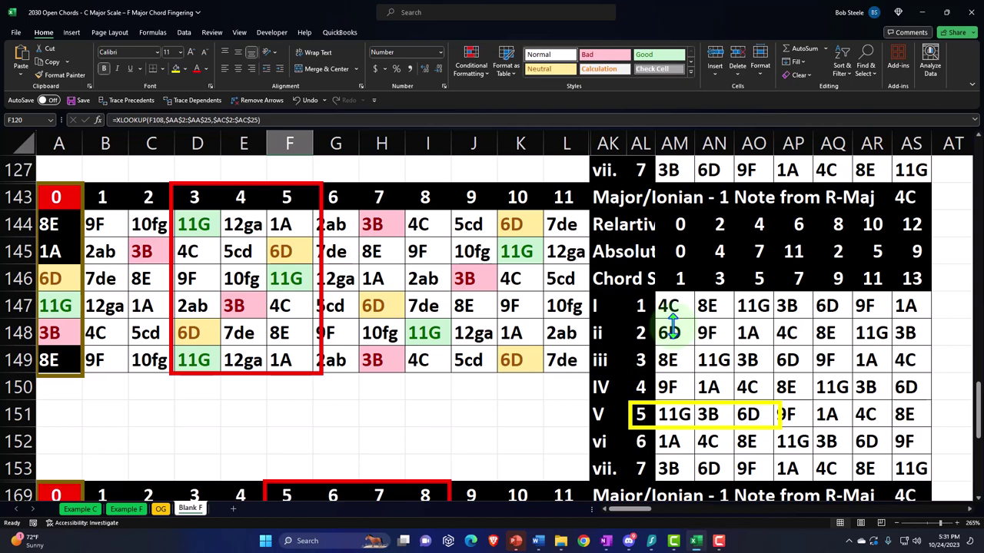
scroll(672, 327, "down", 1)
scroll(672, 327, "down", 2)
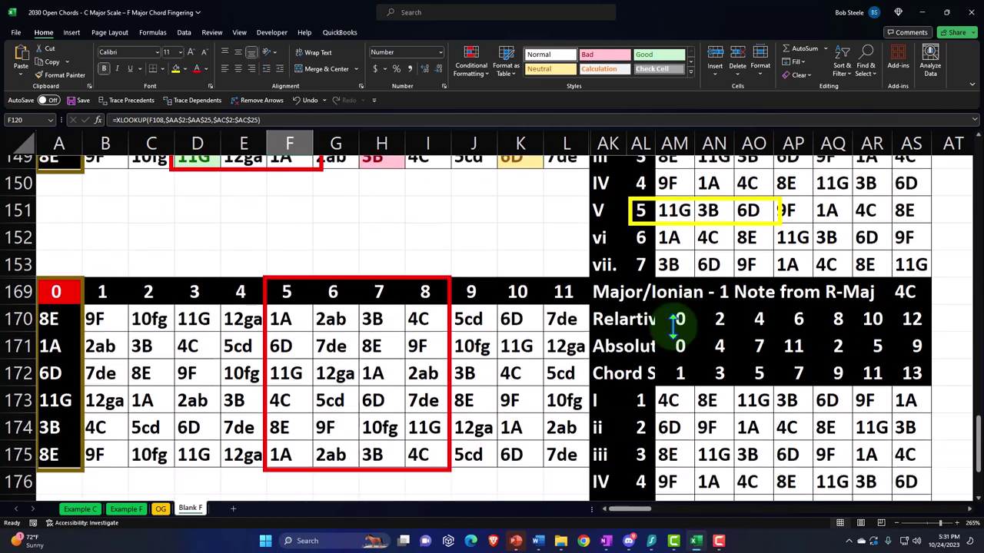
left_click(673, 184)
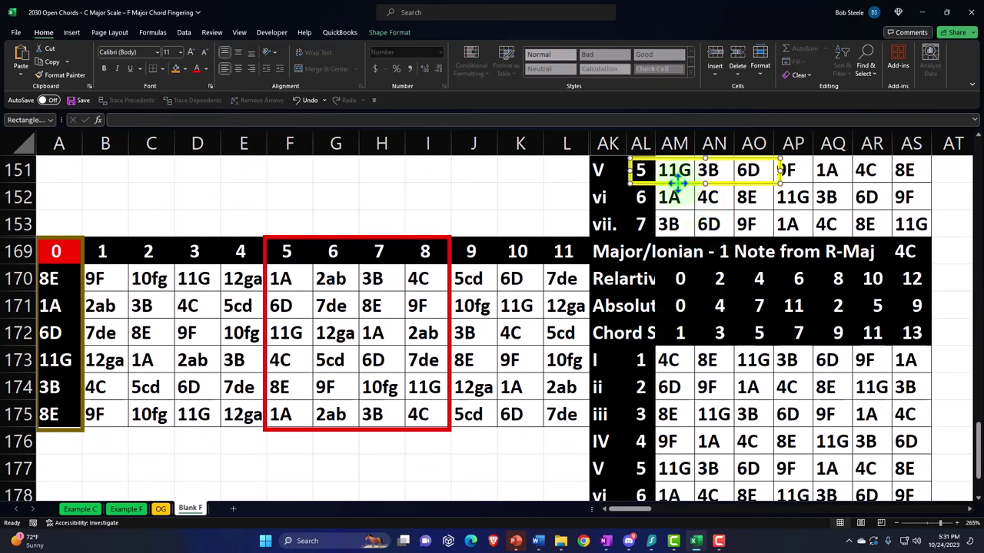
left_click_drag(684, 196, 655, 373)
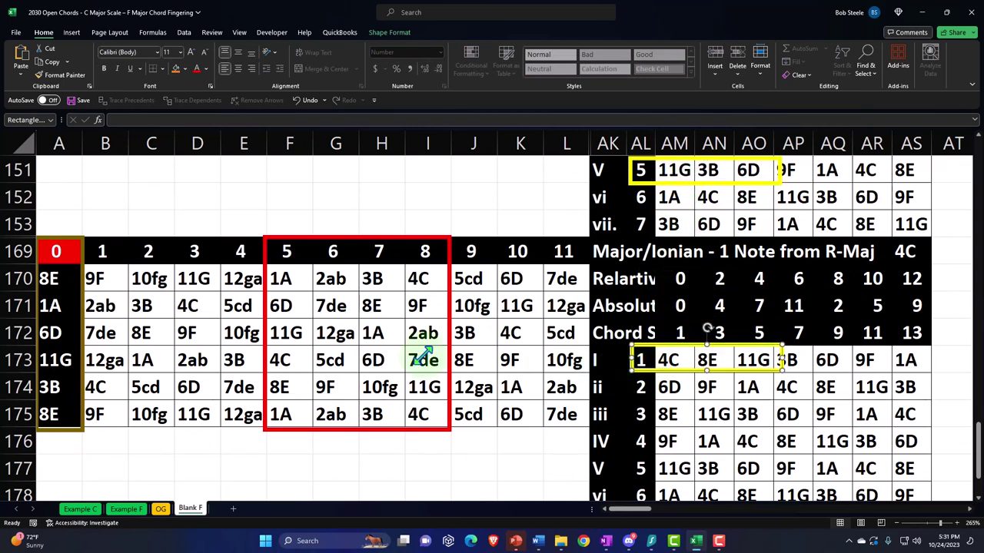
Add a conditional format to A170:L175 giving notes equal to AM173 Green Fill with Dark Green Text
left_click_drag(44, 281, 549, 416)
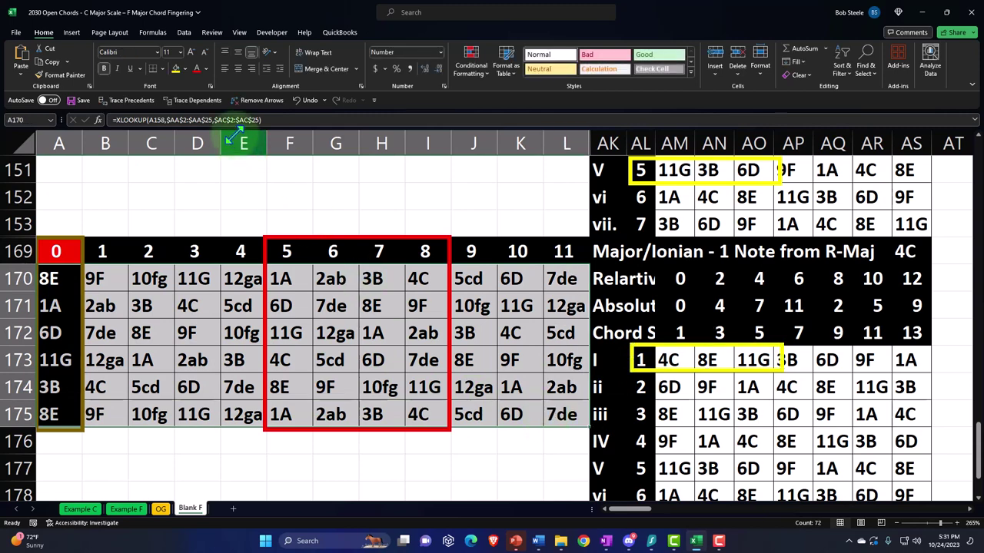
left_click(479, 75)
mouse_move(507, 94)
left_click(576, 158)
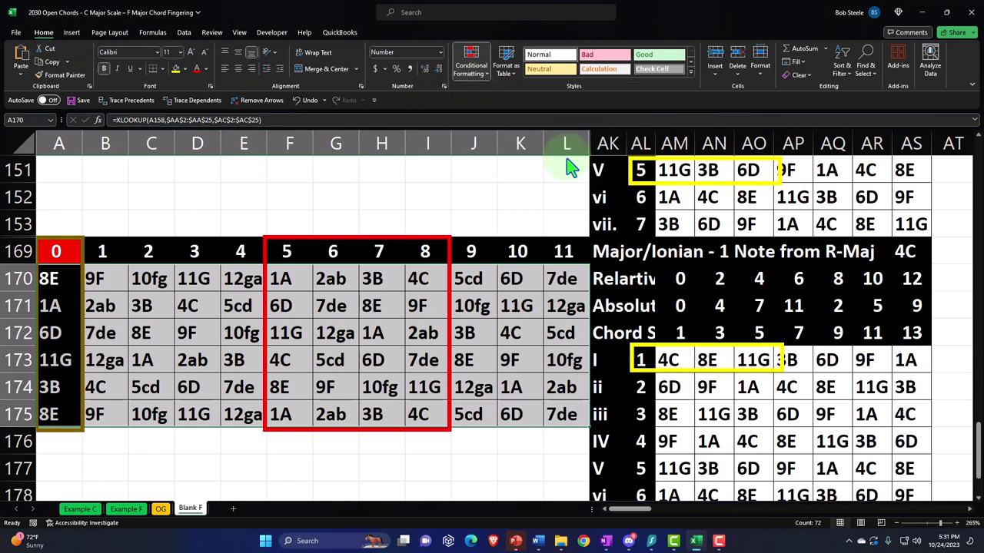
left_click(669, 360)
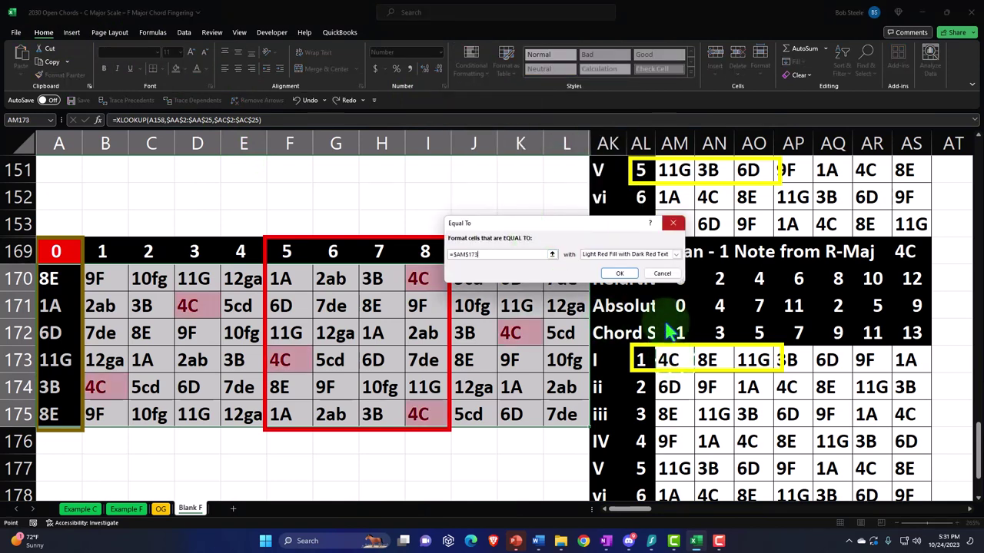
left_click(675, 254)
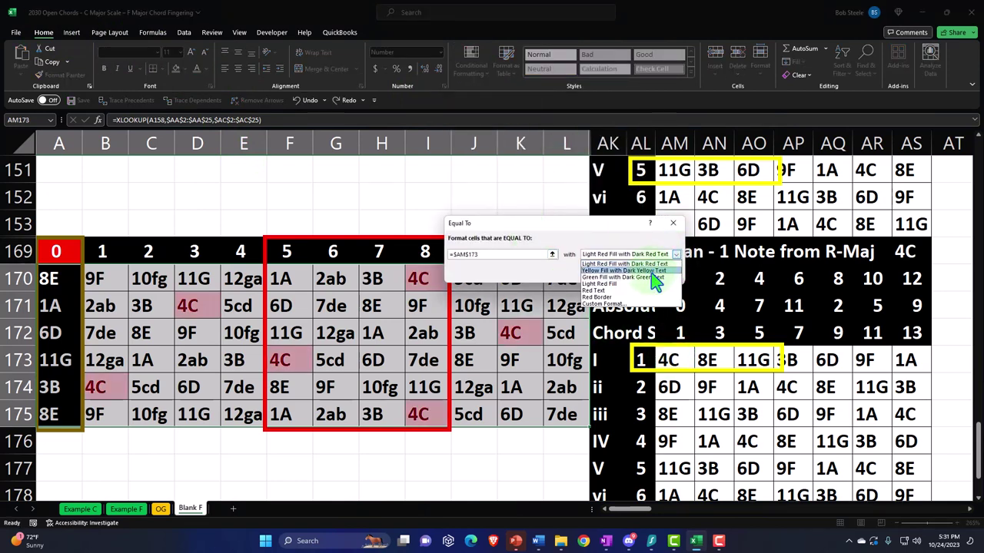
left_click(655, 277)
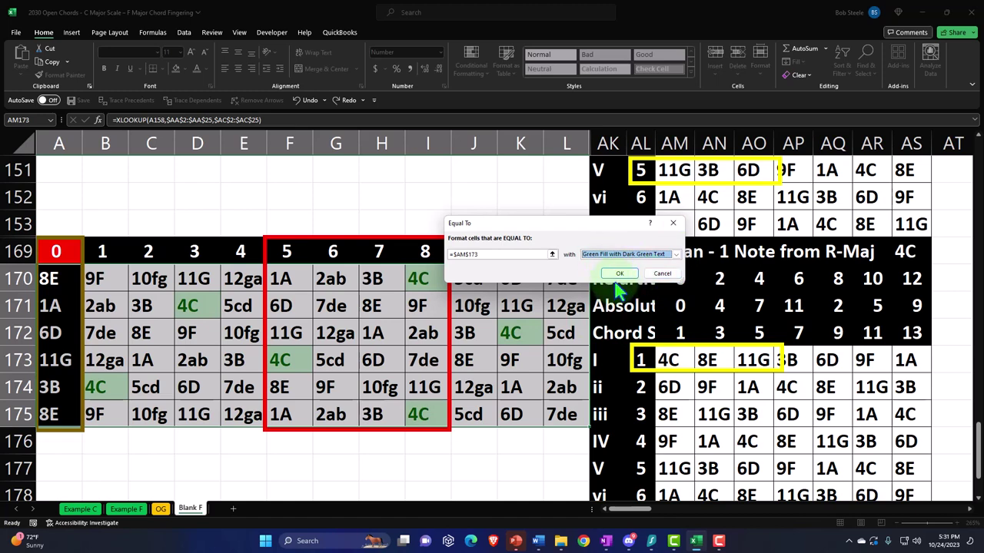
left_click(619, 274)
Add a conditional format to A170:L175 giving notes equal to AN173 Light Red Fill with Dark Red Text
left_click(471, 62)
mouse_move(484, 94)
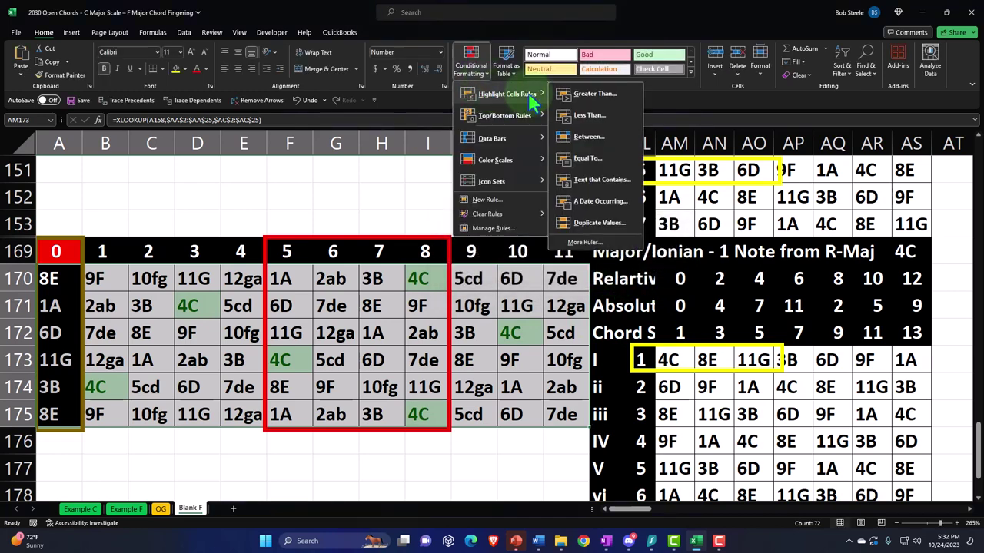
left_click(580, 170)
left_click(706, 361)
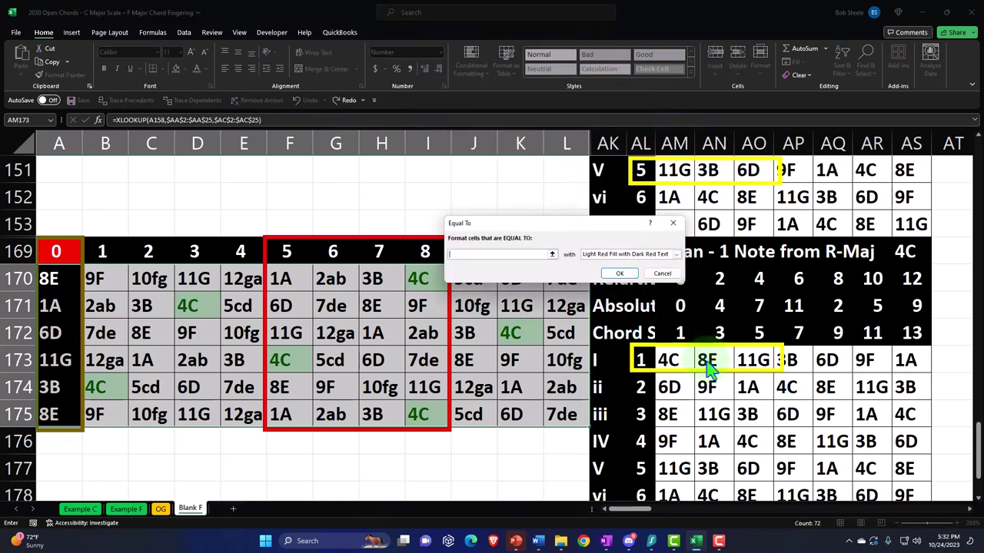
left_click(624, 276)
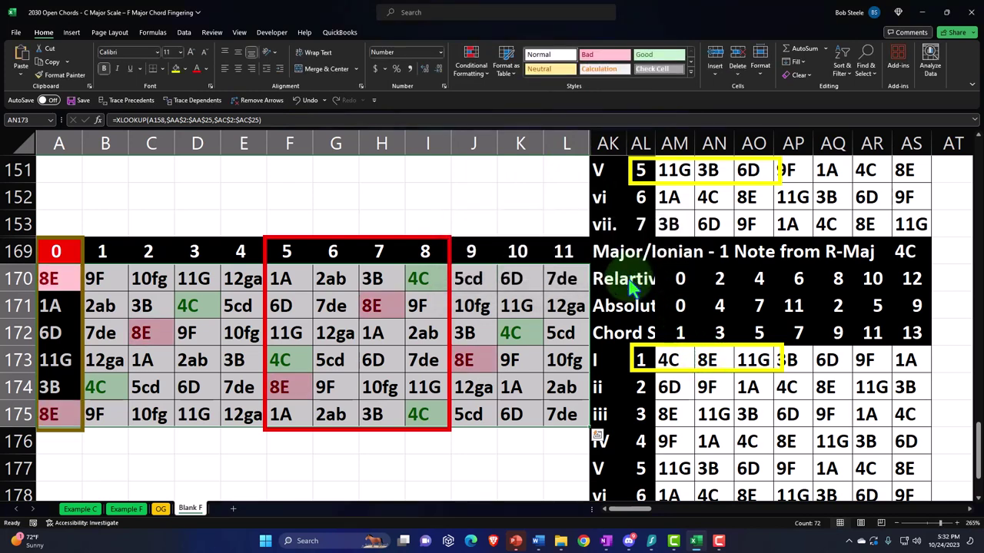
Add a conditional format to A170:L175 giving notes equal to AO173 Yellow Fill with Dark Yellow Text
left_click(470, 63)
mouse_move(531, 96)
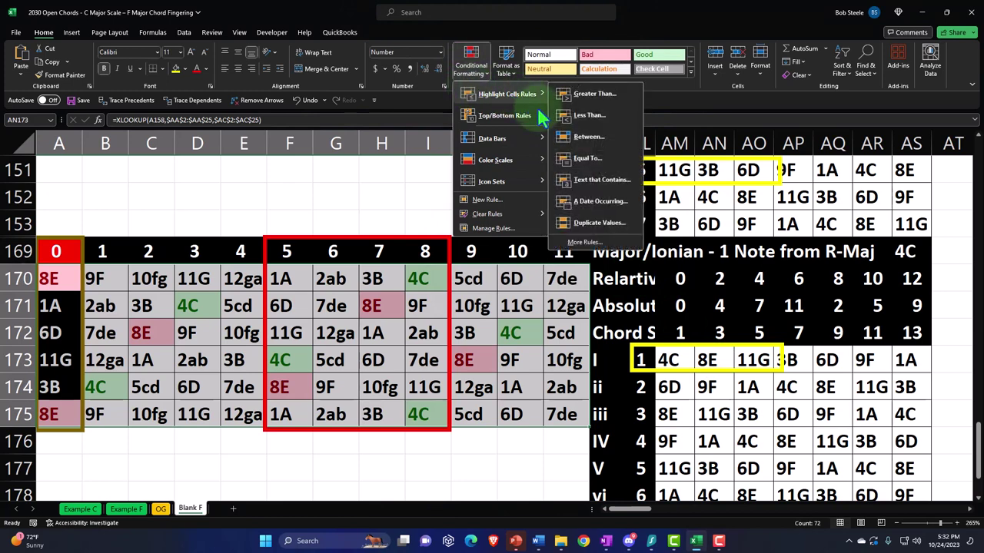
left_click(577, 161)
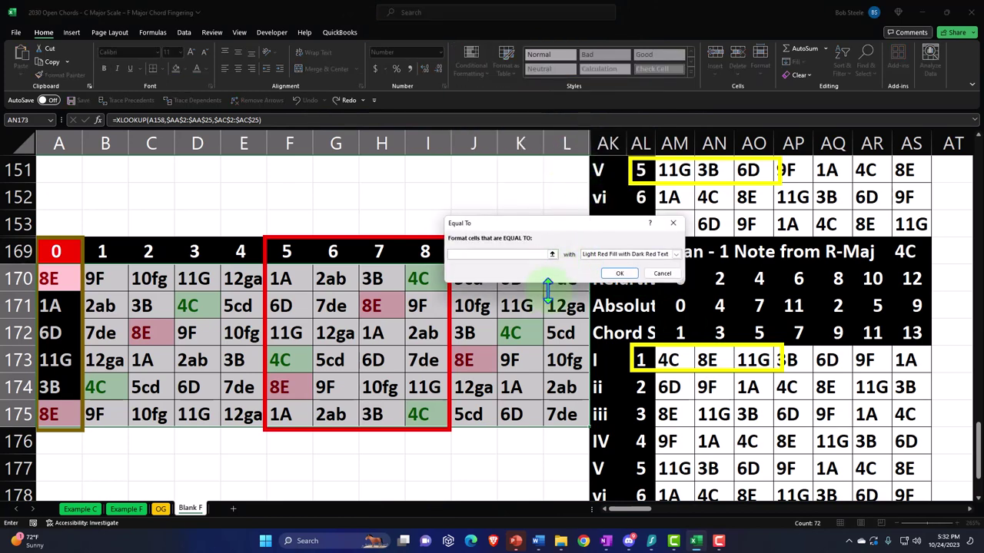
left_click(744, 359)
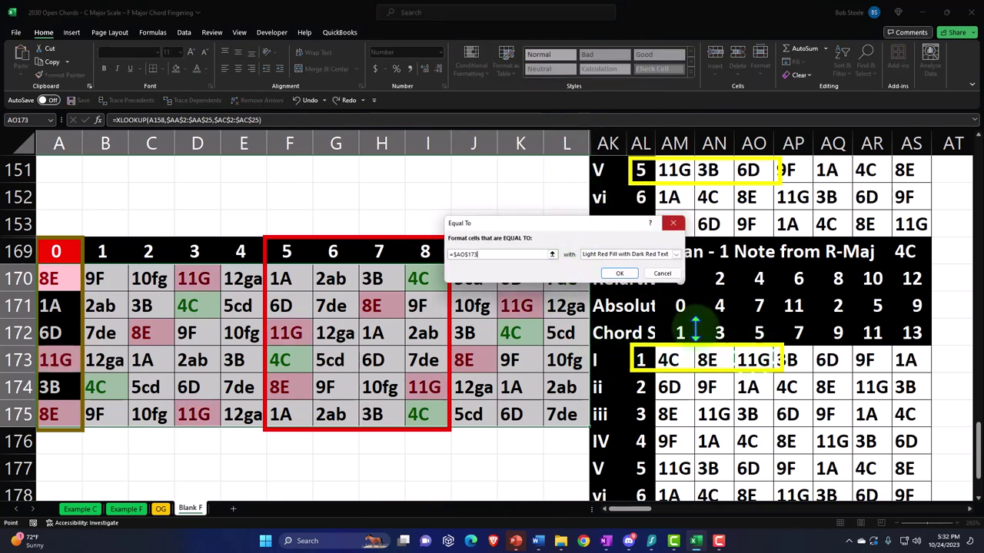
left_click(676, 254)
left_click(646, 276)
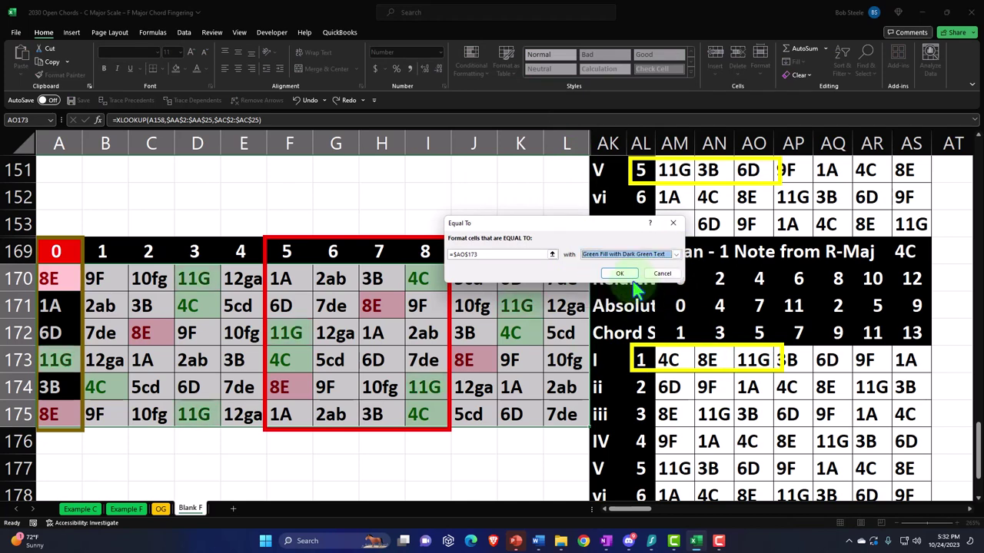
left_click(675, 254)
left_click(646, 269)
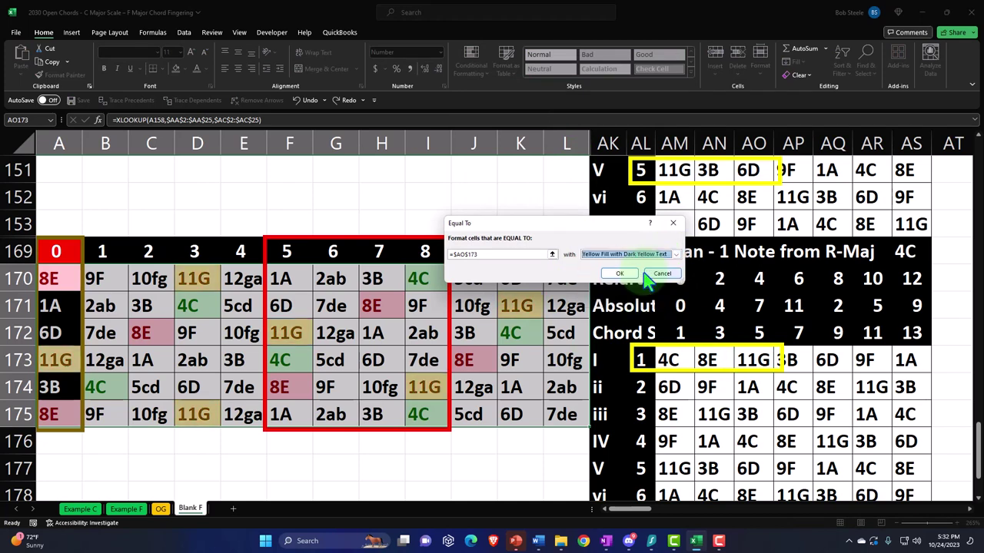
left_click(624, 275)
Copy the green, red and yellow note formats from I170, H171 and D170 onto the I chord cells AM173, AN173 and AO173
left_click(415, 285)
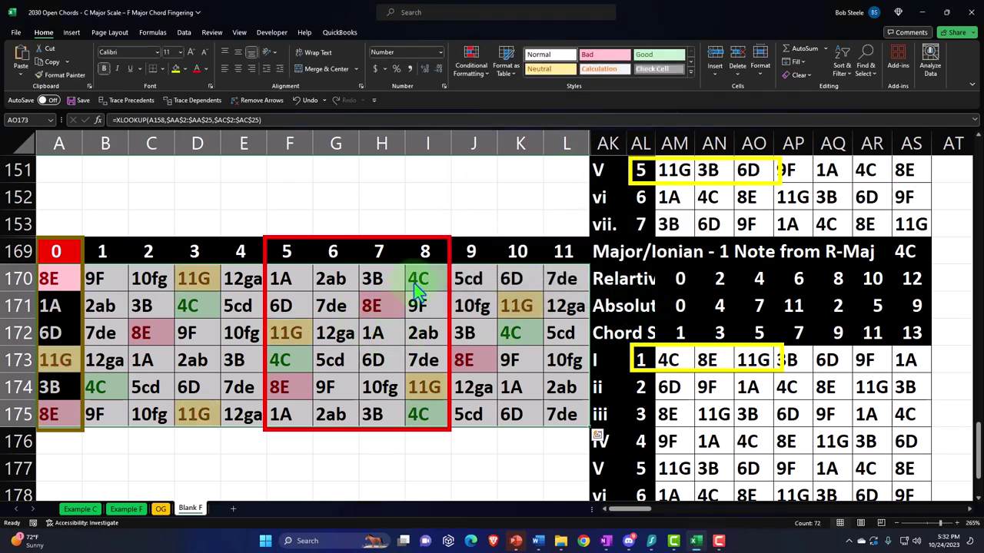
left_click(58, 74)
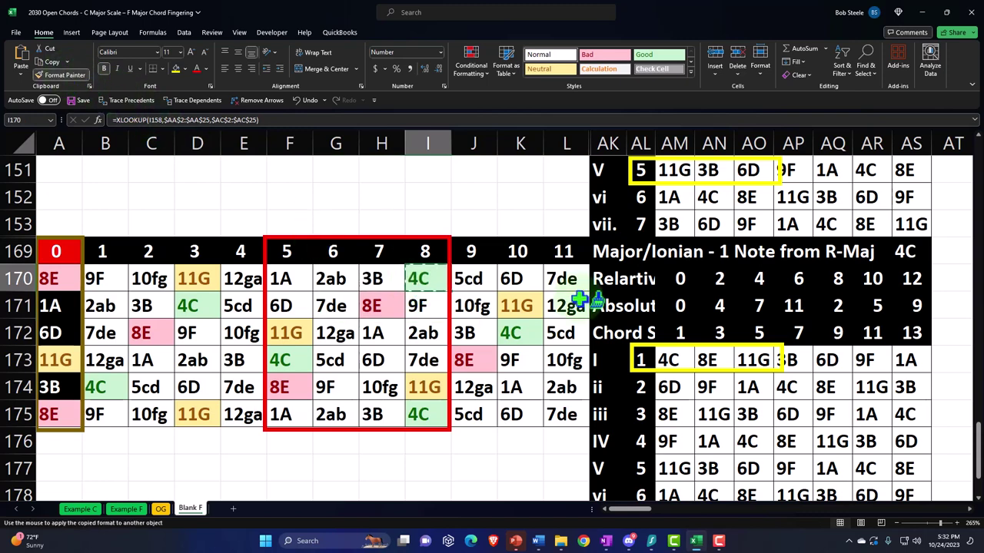
left_click(666, 358)
left_click(384, 307)
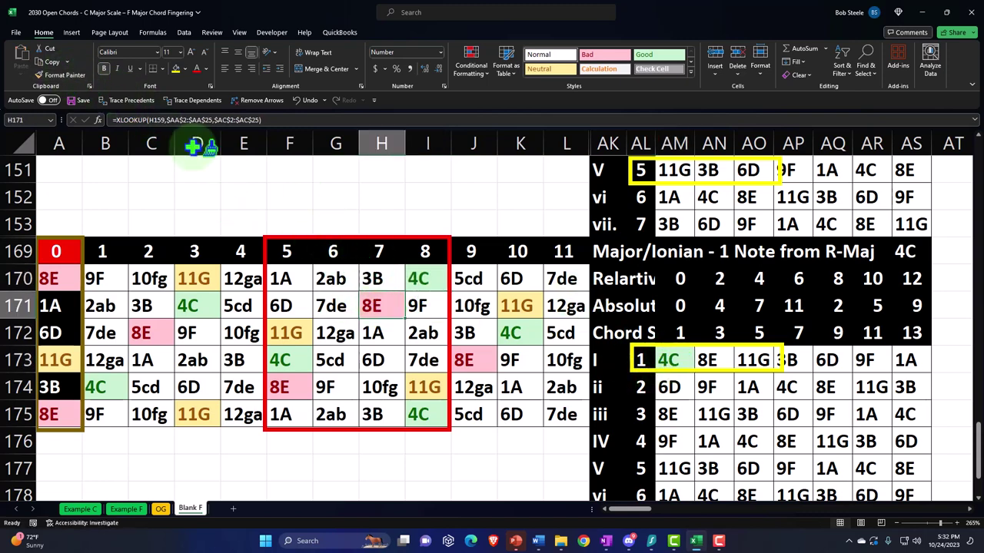
double_click(64, 74)
left_click(706, 360)
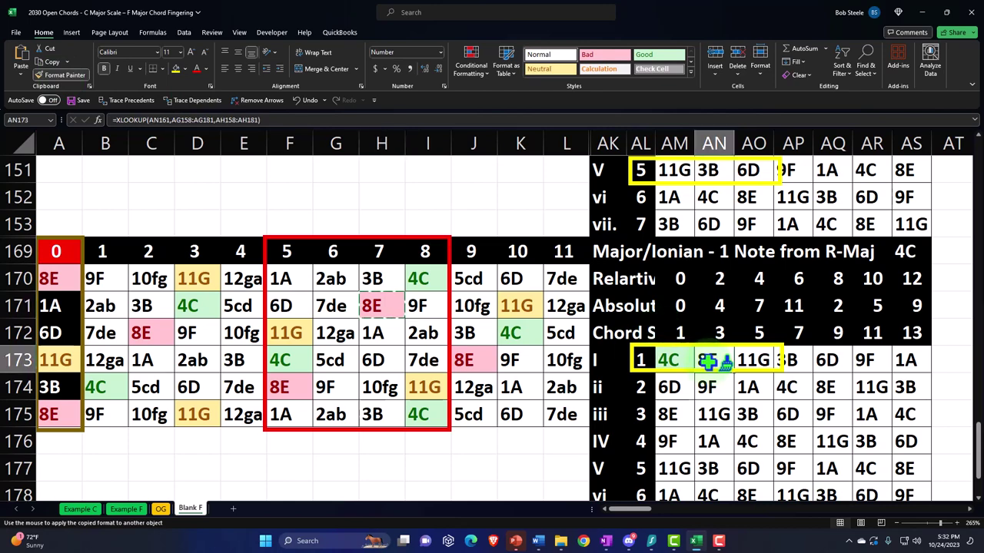
left_click(194, 278)
left_click(61, 75)
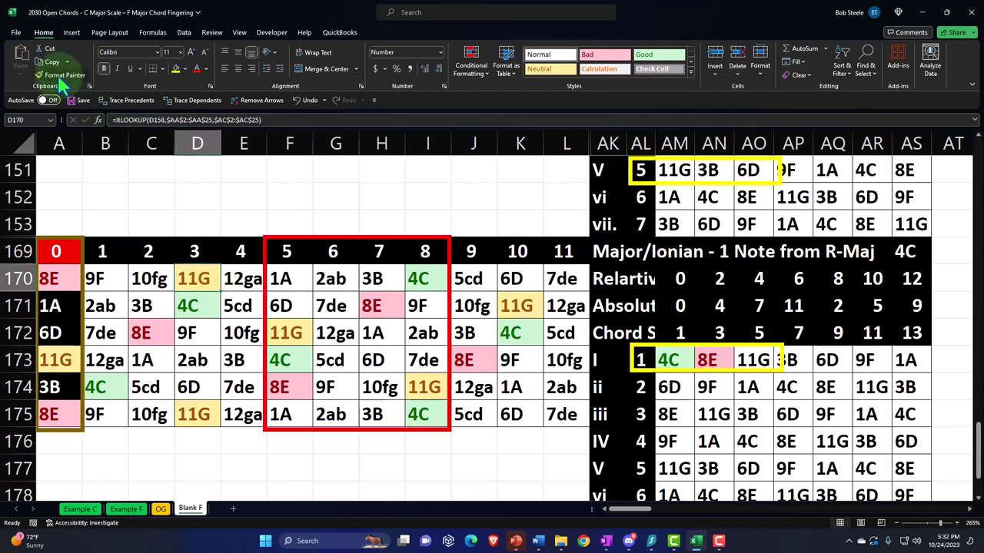
left_click(753, 360)
Copy the green, red and yellow note formats from K145, J146 and F145 onto the V chord cells AM151, AN151 and AO151
scroll(709, 358, "up", 3)
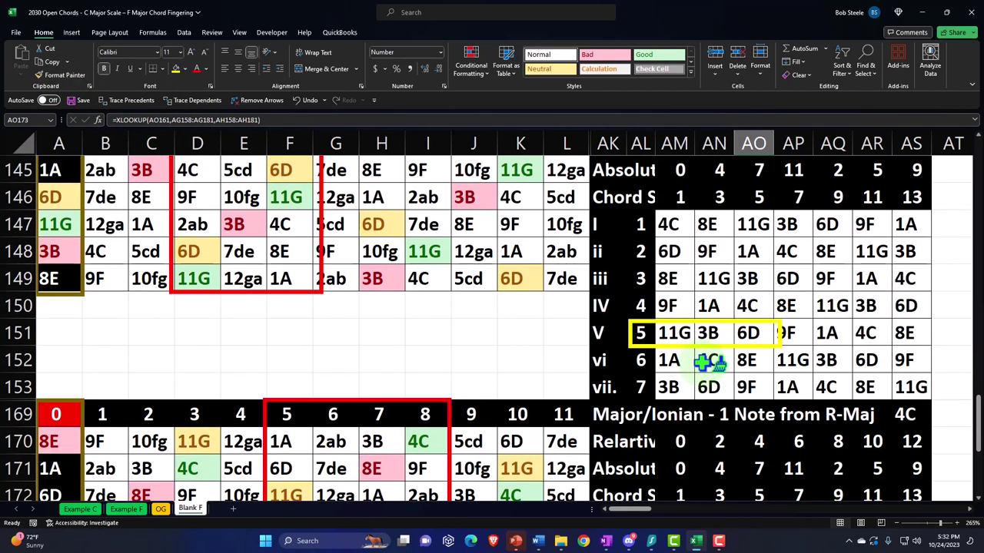
left_click(517, 251)
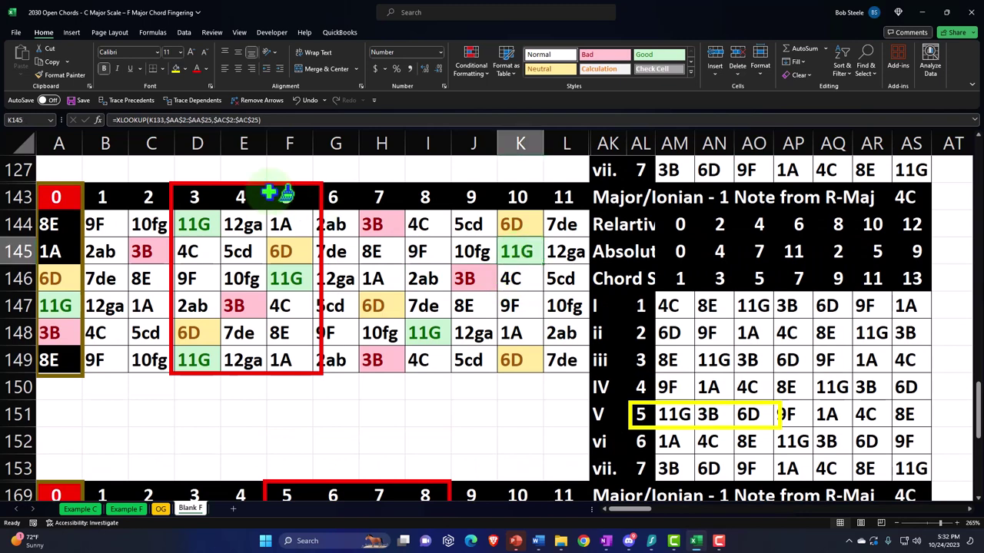
left_click(61, 74)
left_click(674, 415)
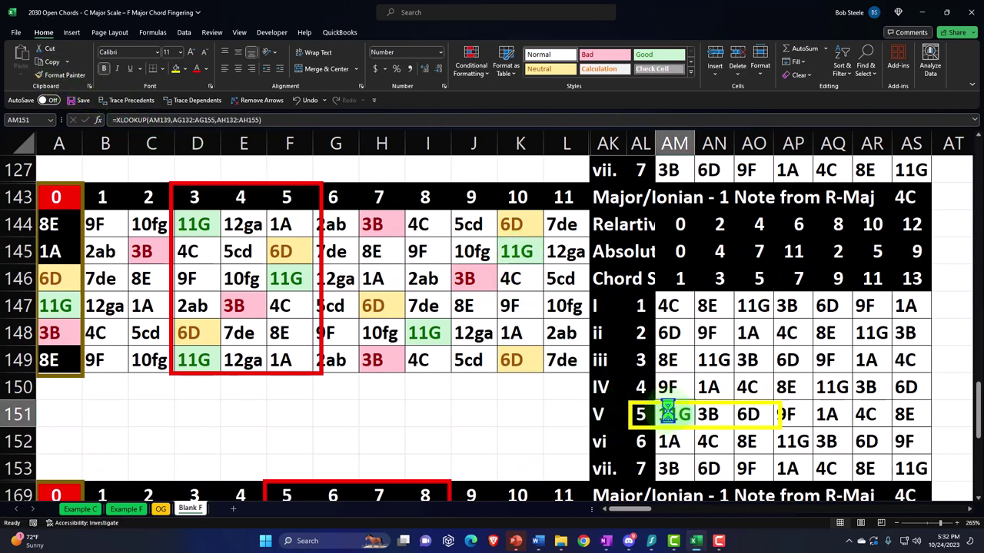
left_click(460, 270)
left_click(61, 75)
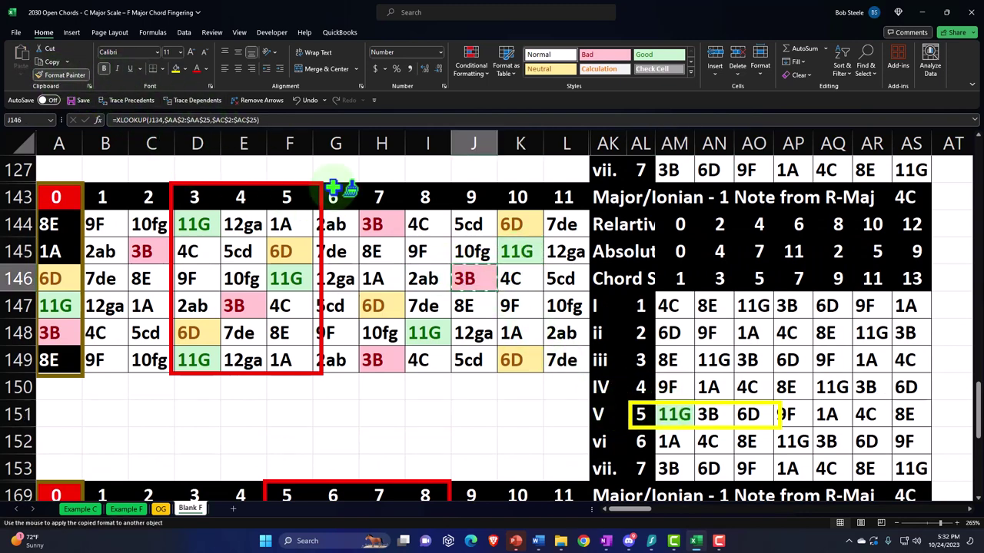
left_click(713, 415)
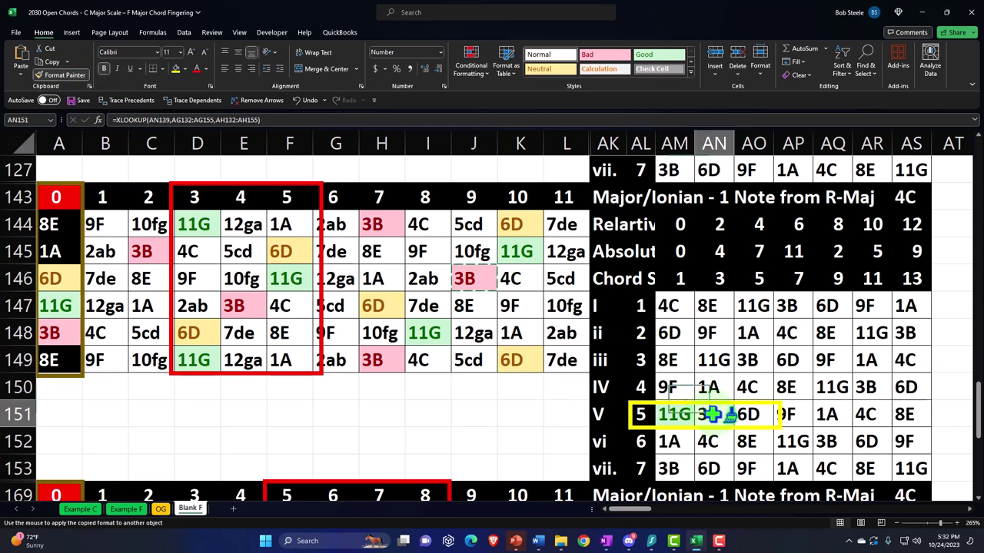
left_click(282, 252)
left_click(61, 74)
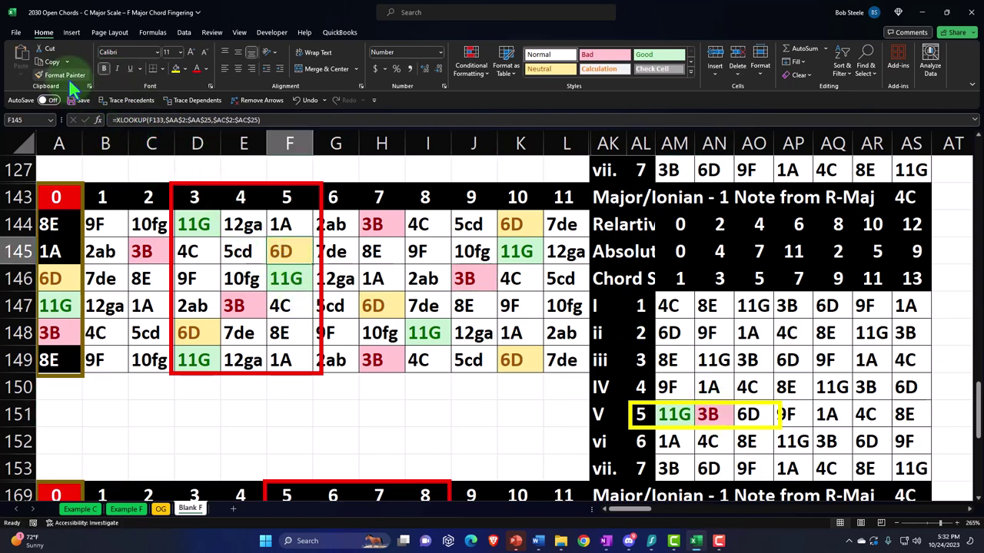
left_click(749, 415)
Compare the D-string positions on the I and IV chord fretboards, including cells D172 and K120
scroll(534, 342, "down", 3)
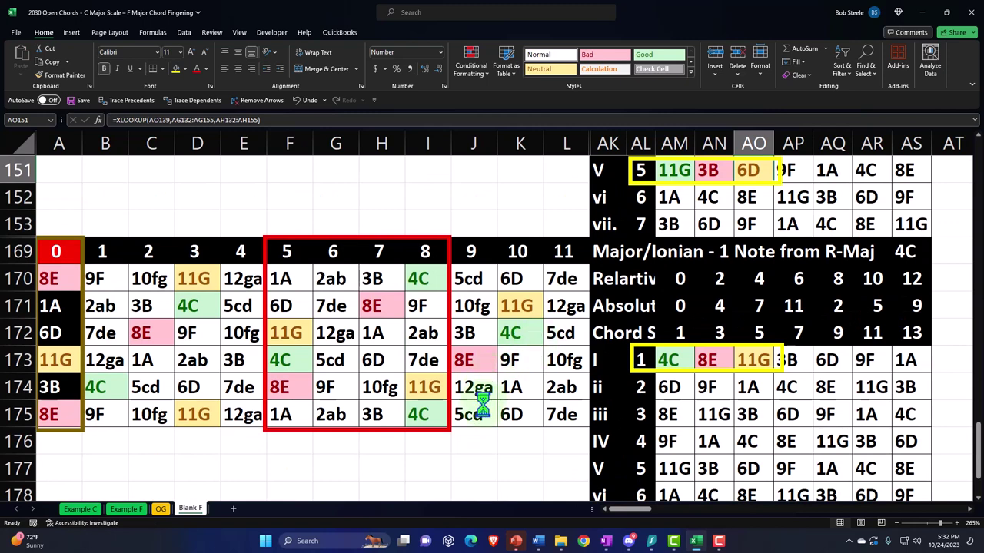
left_click(192, 332)
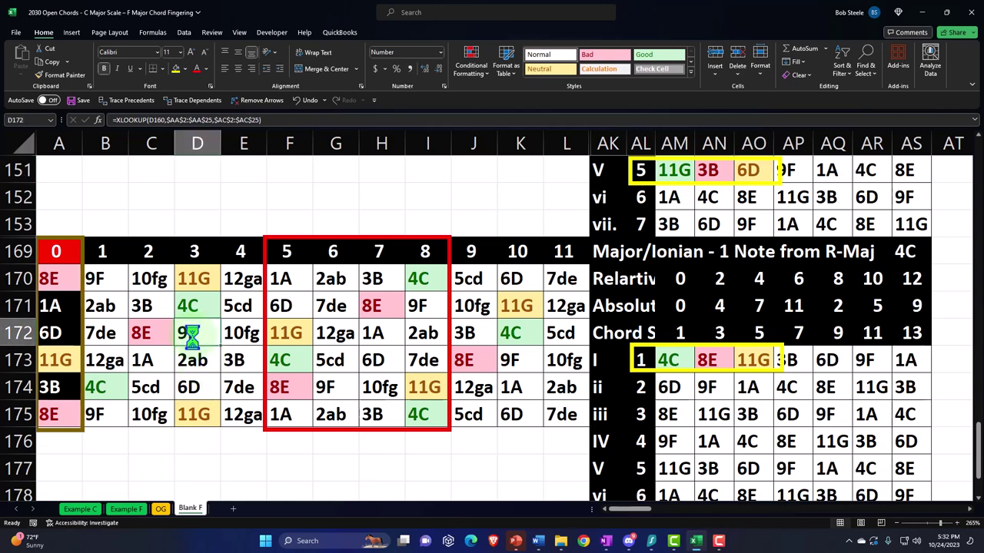
scroll(192, 336, "up", 10)
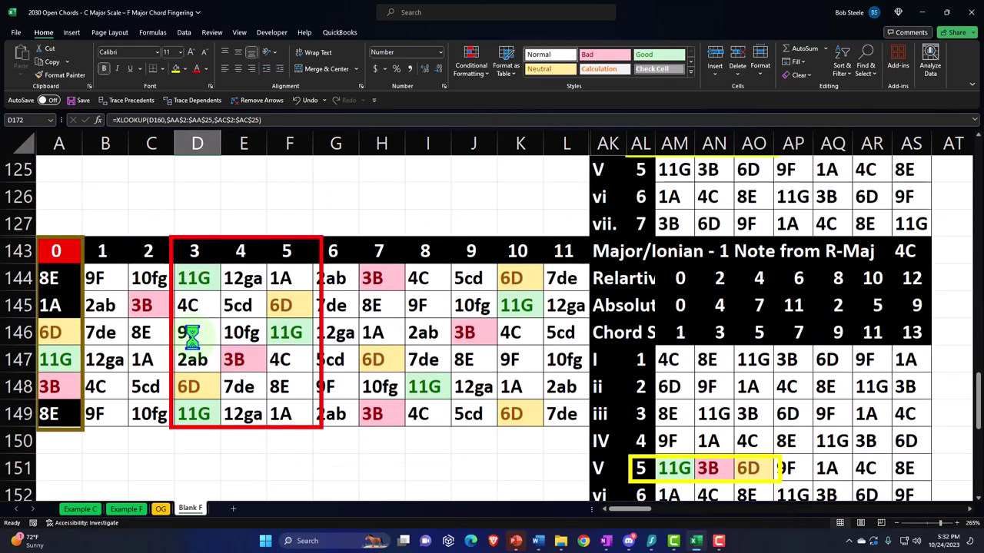
scroll(192, 336, "up", 5)
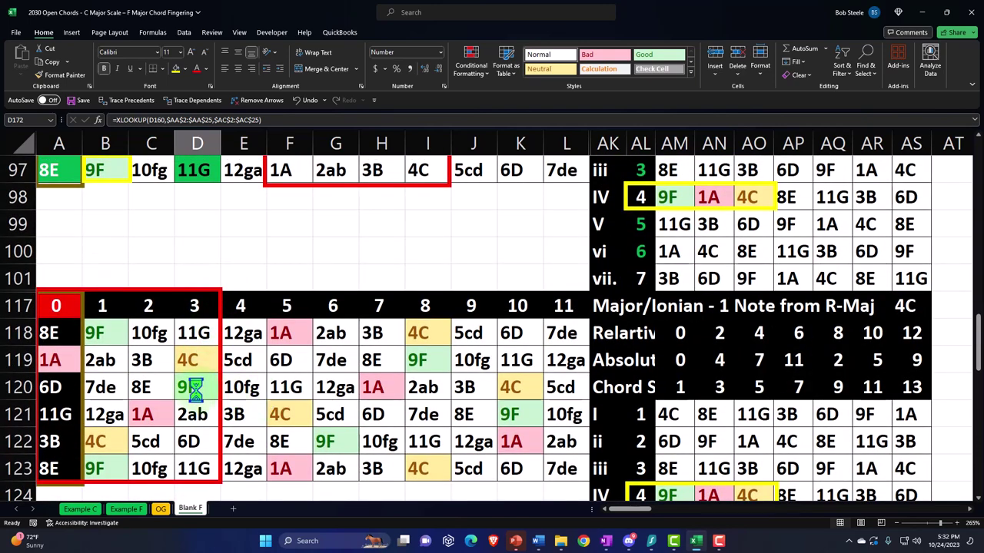
left_click(508, 388)
Resize the red frame on the I chord fretboard to enclose frets 8 to 10 in rows 169 to 175
scroll(508, 388, "down", 3)
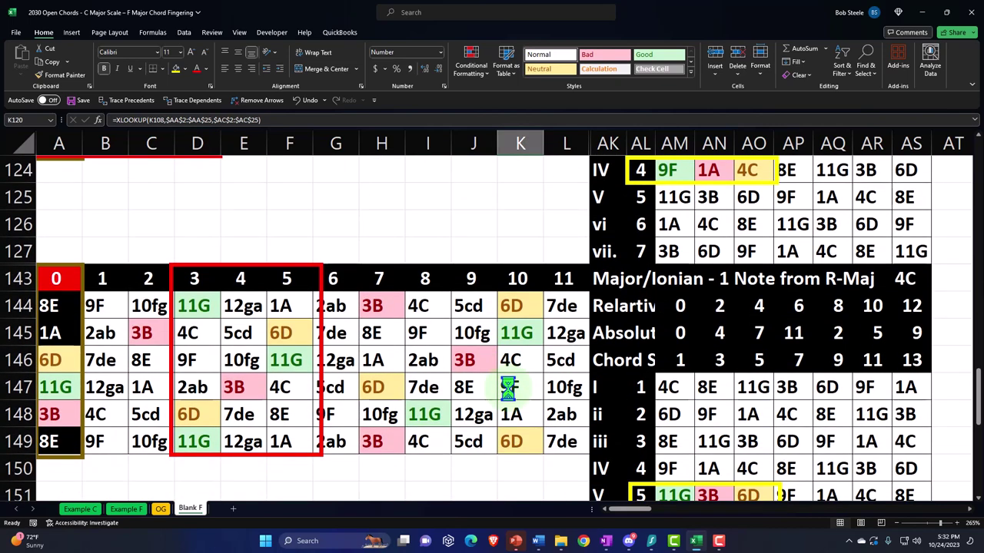
scroll(508, 388, "down", 3)
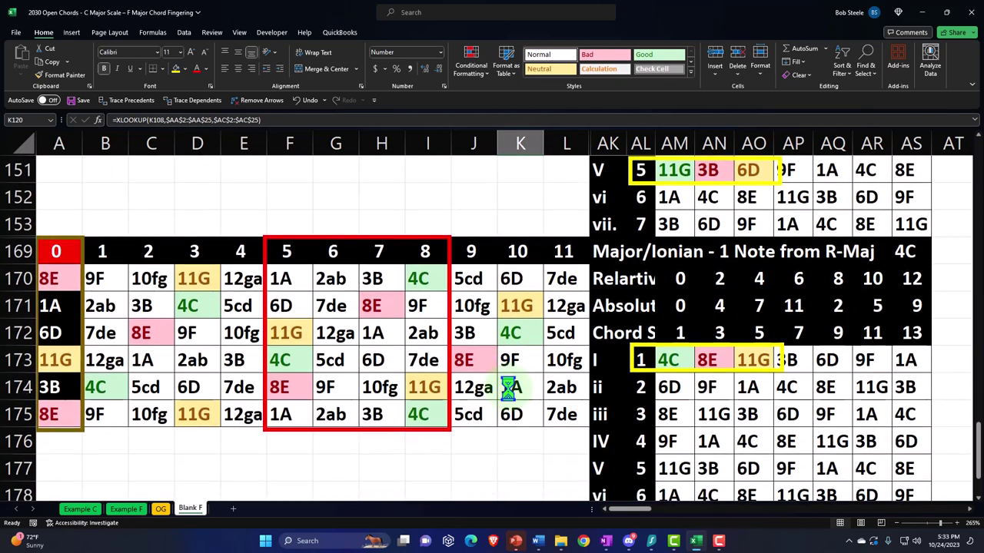
left_click_drag(448, 323, 544, 327)
left_click_drag(359, 336, 403, 336)
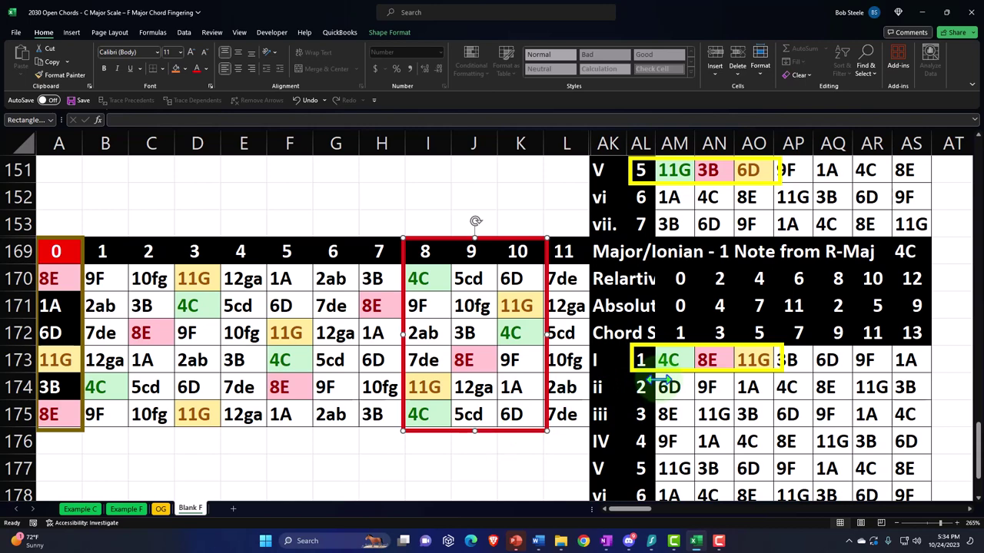
Unhide rows 154 to 168 between the V chord tables and the I chord fretboard
scroll(660, 379, "down", 1)
scroll(660, 378, "down", 1)
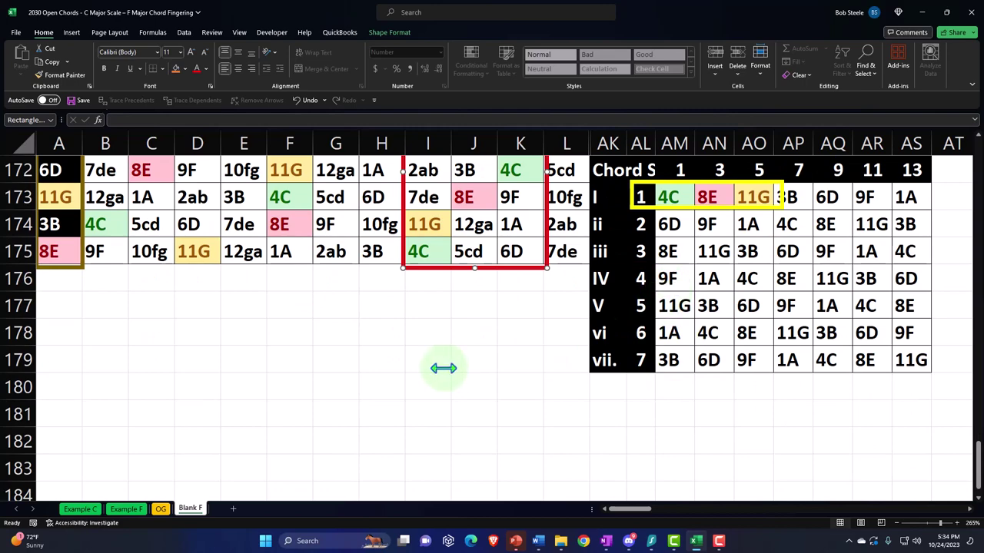
scroll(474, 220, "up", 2)
left_click_drag(20, 252, 20, 415)
left_click(23, 224)
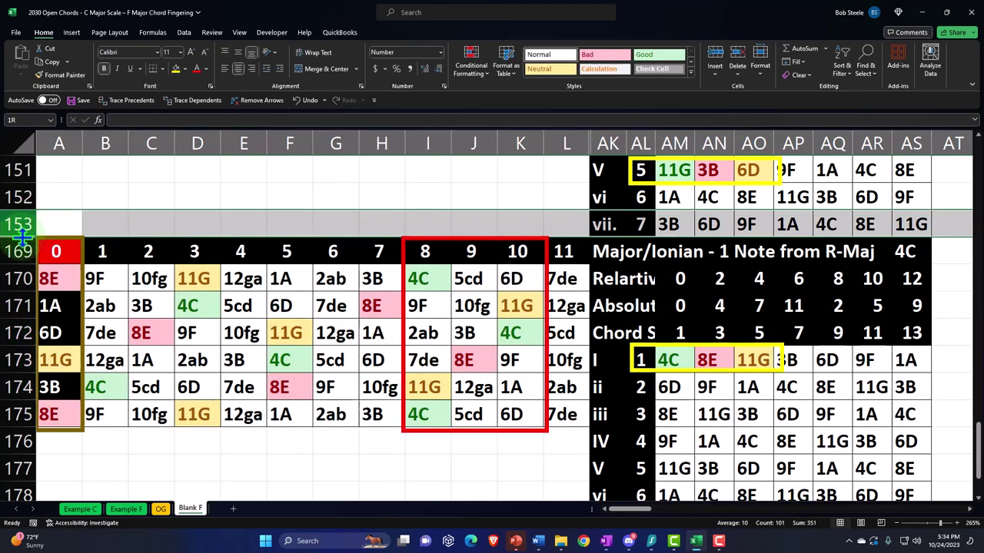
right_click(134, 226)
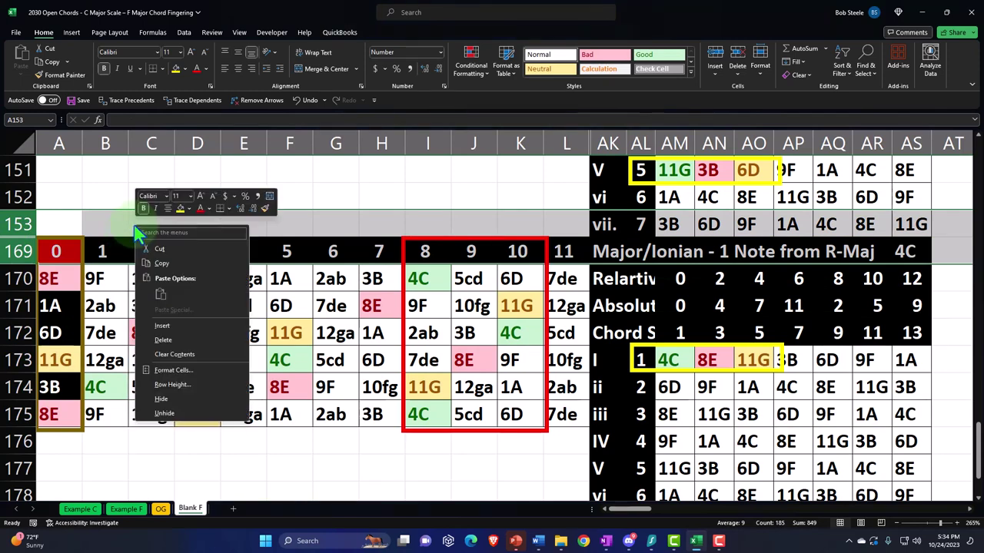
left_click(171, 413)
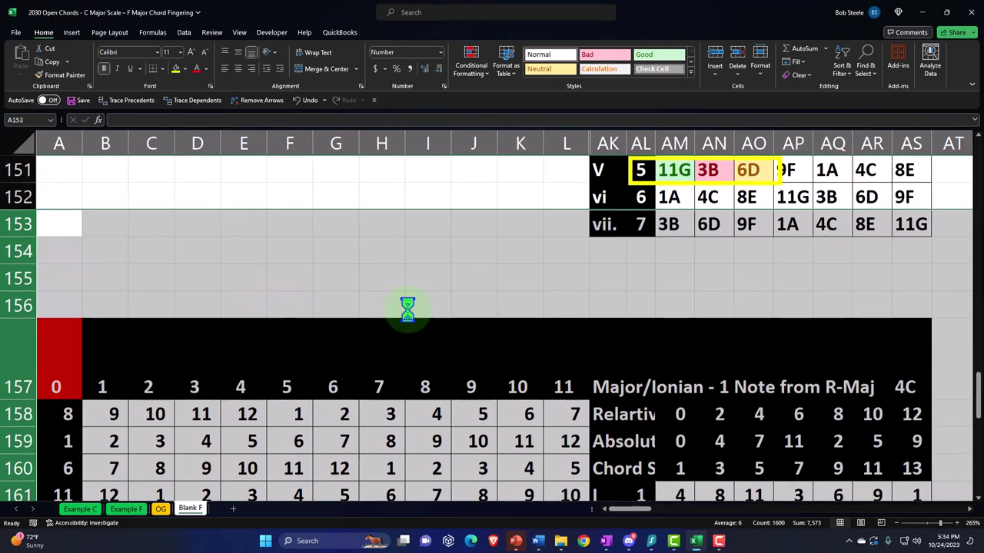
left_click(407, 308)
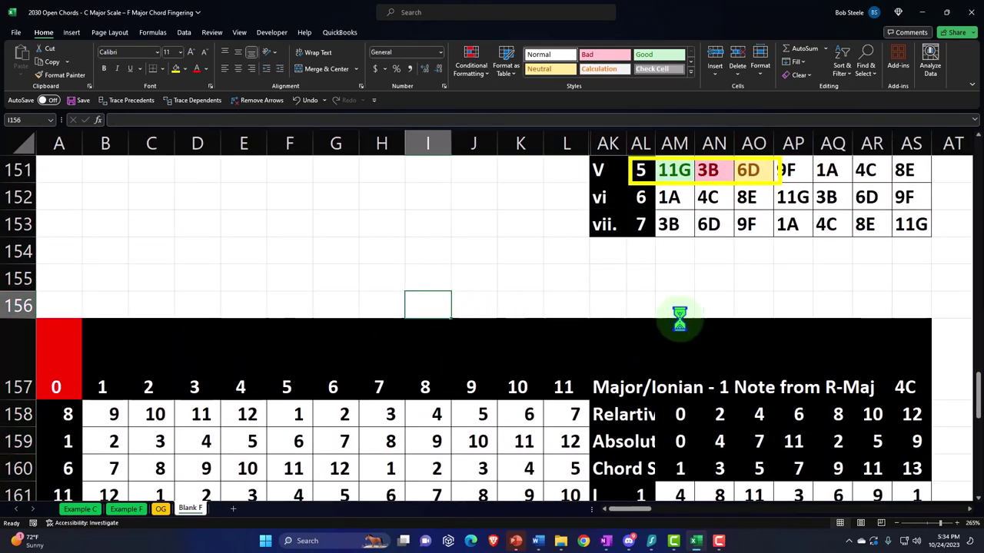
left_click(520, 277, "ctrl")
Copy rows 157 to 179 with the I chord fretboards and tables, and paste the block starting at A181
scroll(520, 277, "down", 2)
scroll(519, 275, "up", 2)
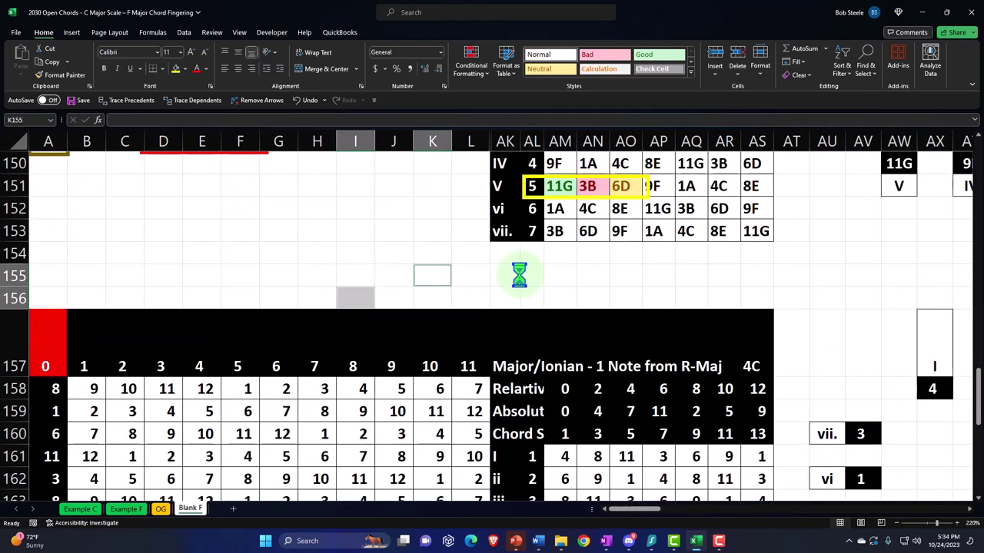
scroll(428, 308, "down", 1, "ctrl")
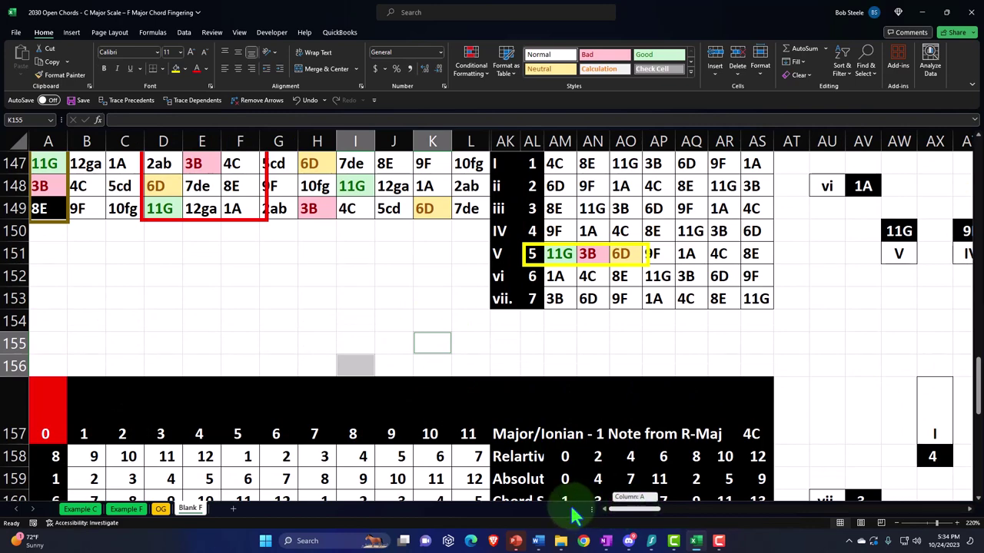
scroll(254, 369, "down", 1)
left_click(237, 300)
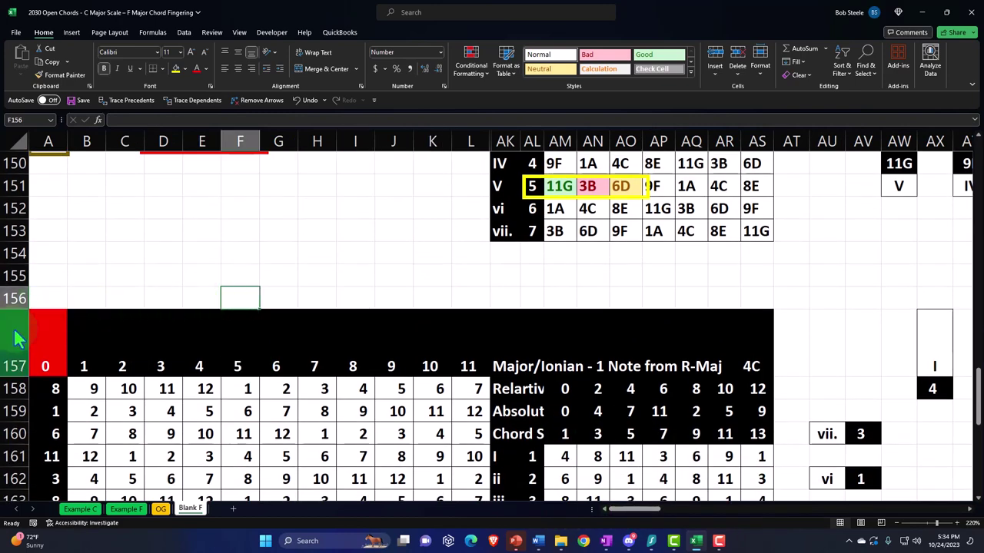
left_click_drag(15, 342, 98, 427)
key("ctrl+c")
scroll(141, 375, "down", 1)
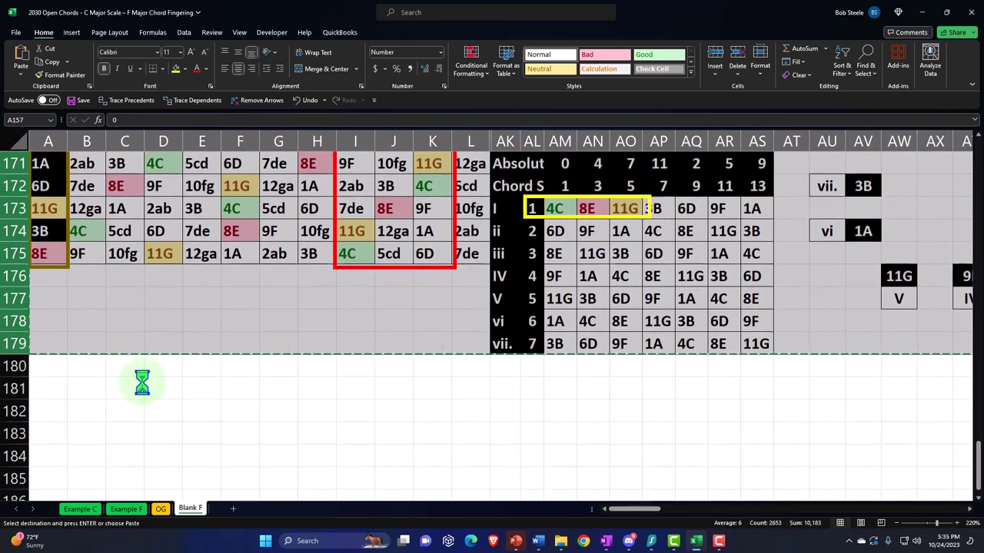
left_click(44, 389)
key("ctrl+v")
left_click(201, 408)
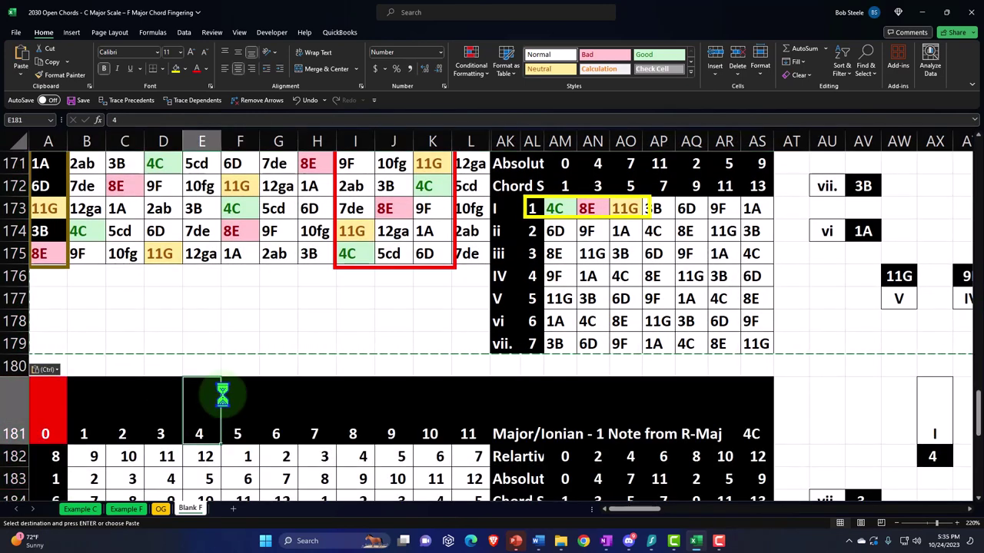
Examine the pasted block in rows 181 to 191, including the fretboard numbers, chord table and scale table across to column BI
scroll(253, 374, "down", 3)
scroll(256, 369, "up", 1)
scroll(260, 369, "down", 2)
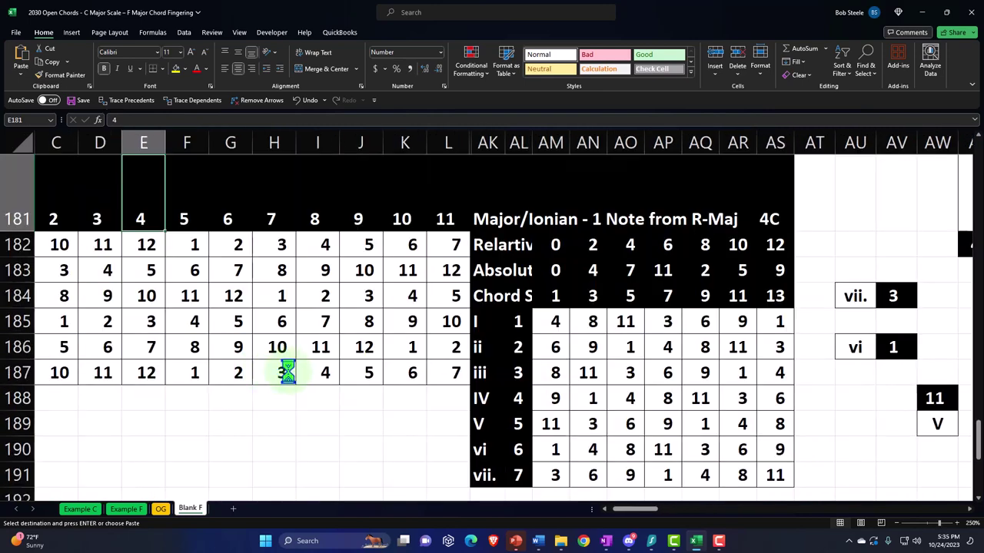
scroll(307, 354, "up", 2)
left_click(344, 344)
key("Right")
key("Right")
key("Right")
key("Right")
key("Right")
key("Right")
key("Right")
key("Right")
key("Right")
key("Right")
key("Right")
key("Right")
key("Right")
key("Right")
key("Right")
key("Right")
key("Right")
key("Right")
key("Right")
key("Right")
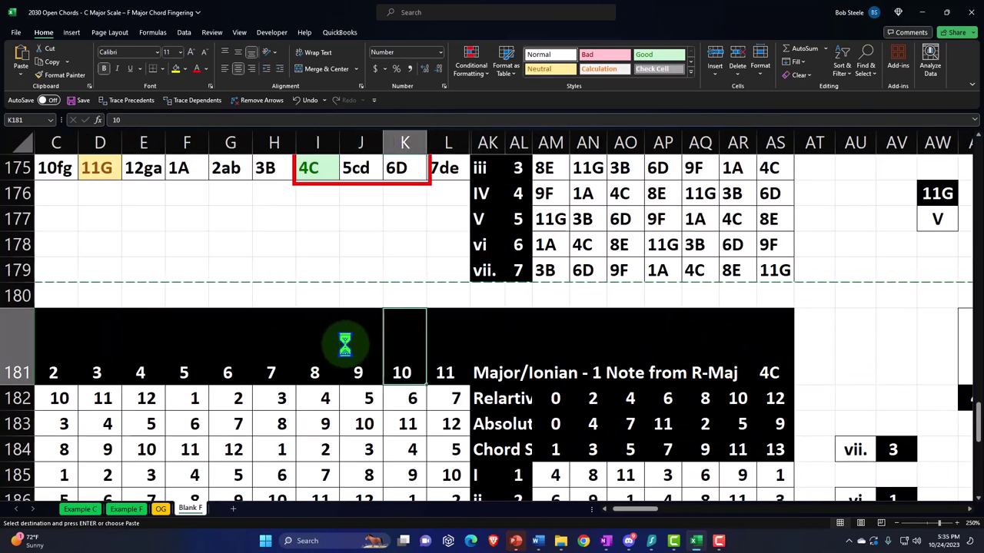
key("Right")
key("Right")
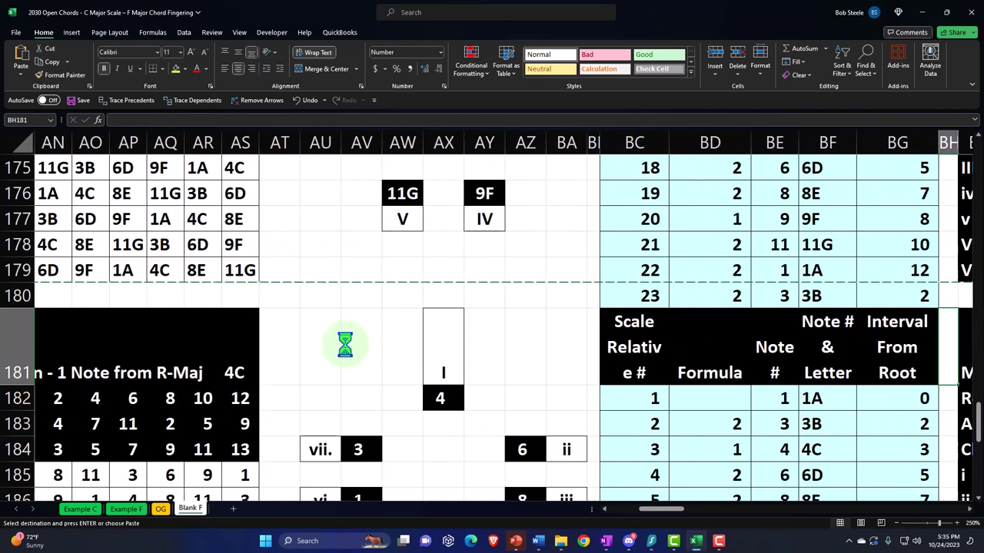
key("Right")
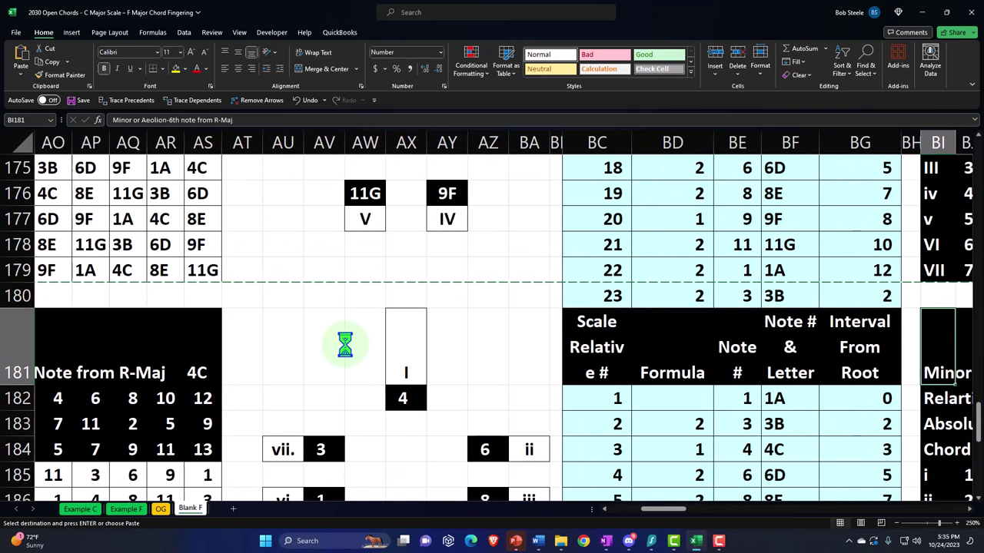
scroll(432, 339, "down", 2)
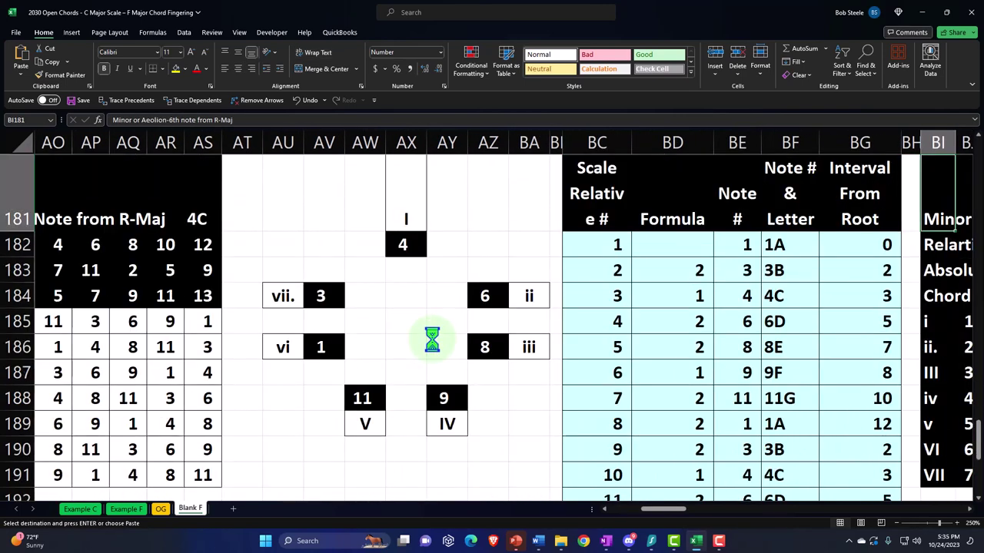
scroll(432, 339, "left", 10)
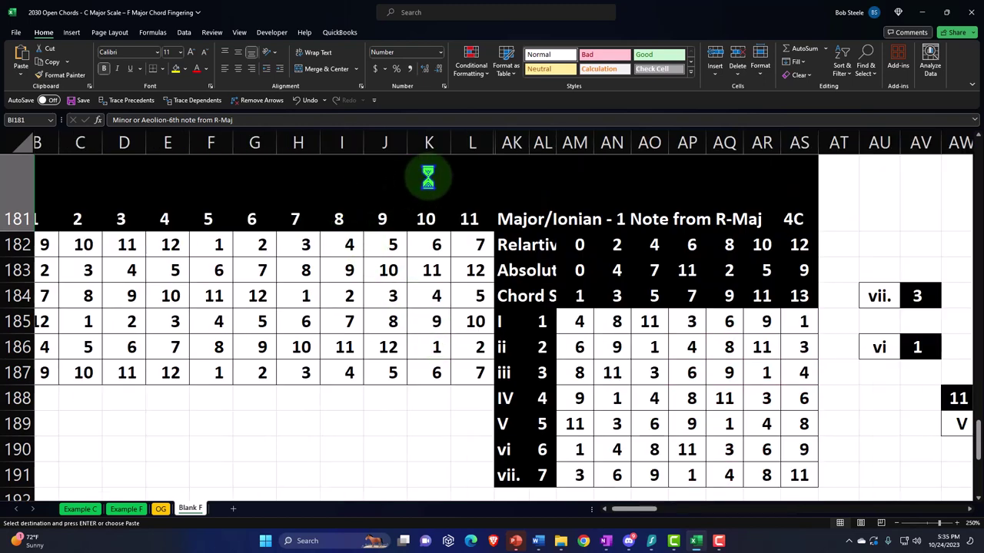
Unhide the columns between L and AK to reveal the upper frets and the major scale worksheet
left_click_drag(470, 142, 511, 143)
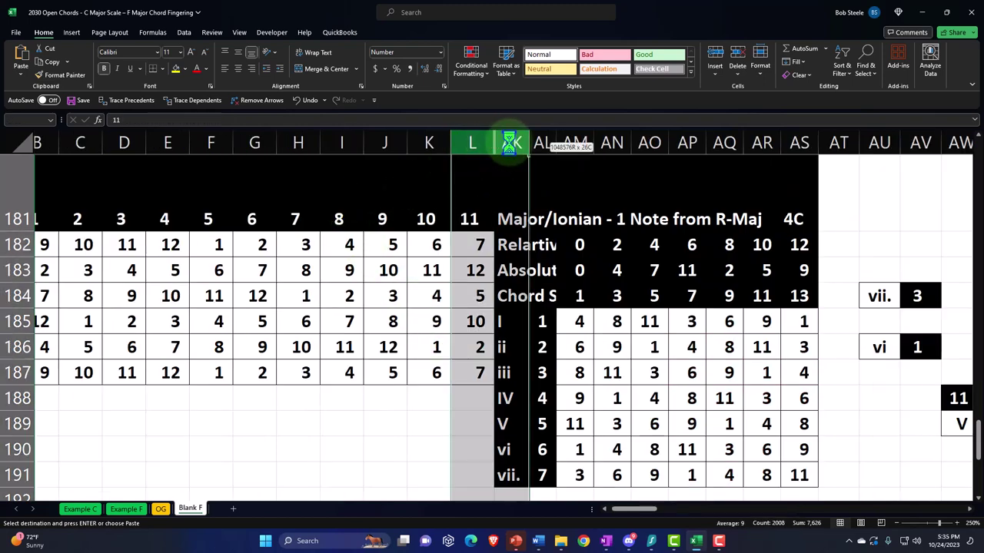
right_click(495, 204)
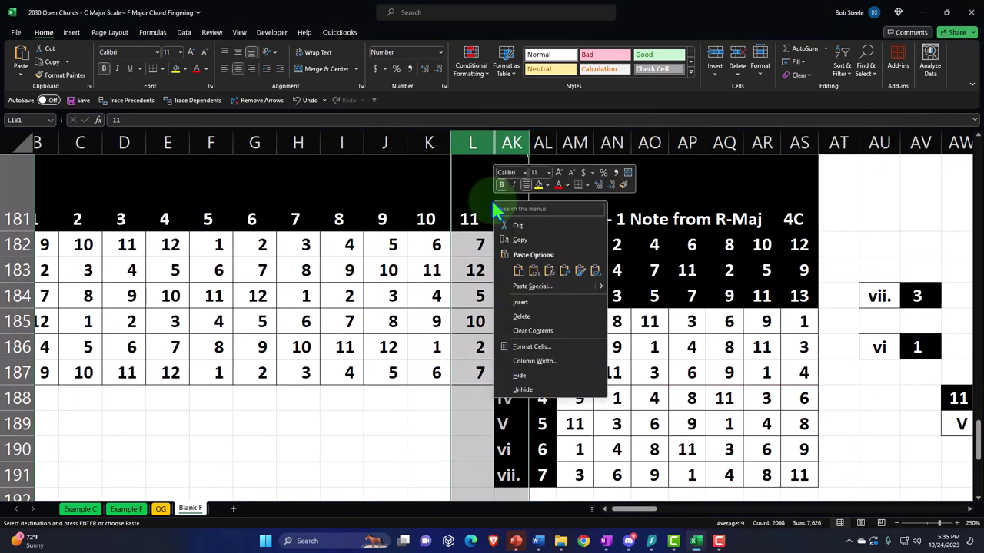
left_click(522, 390)
left_click(610, 277)
scroll(609, 277, "up", 2)
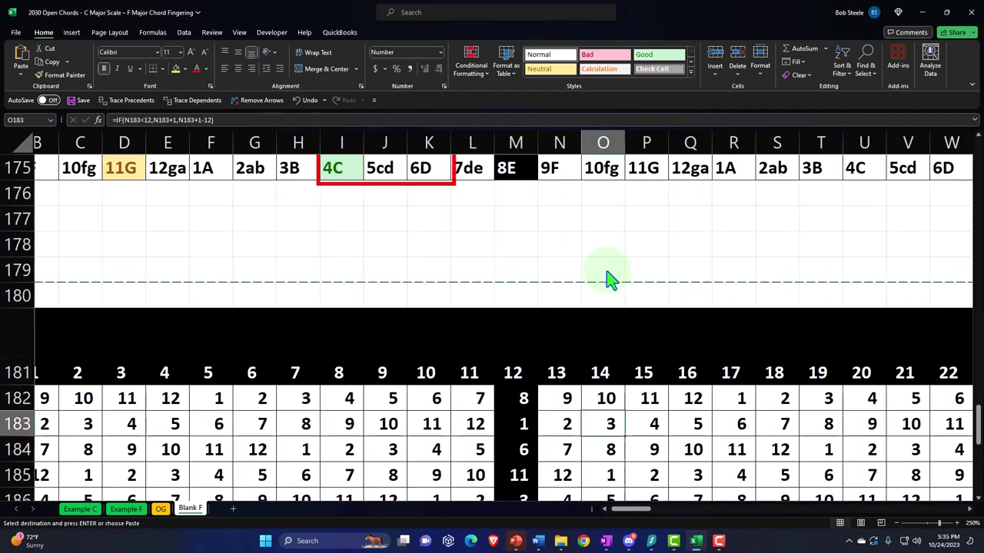
left_click(631, 336)
scroll(632, 336, "down", 3)
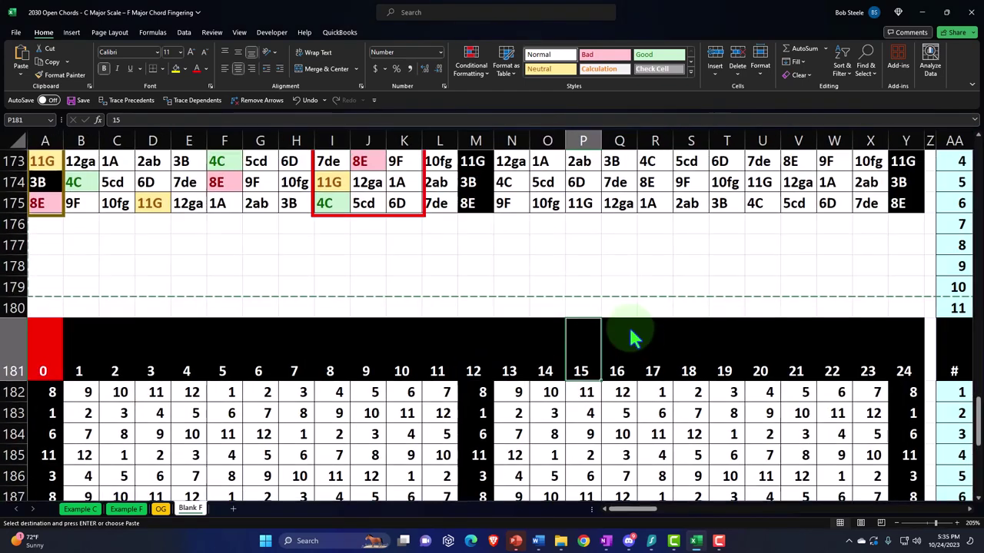
Set the root note number of the new block's major scale in AG182 to 9
left_click(629, 327)
key("Right")
key("Right")
key("Right")
key("Right")
key("Right")
key("Right")
key("Right")
key("Right")
key("Right")
key("Right")
key("Right")
key("Right")
key("Right")
key("Right")
key("Right")
key("Right")
key("Right")
key("Right")
key("Right")
key("Right")
key("Right")
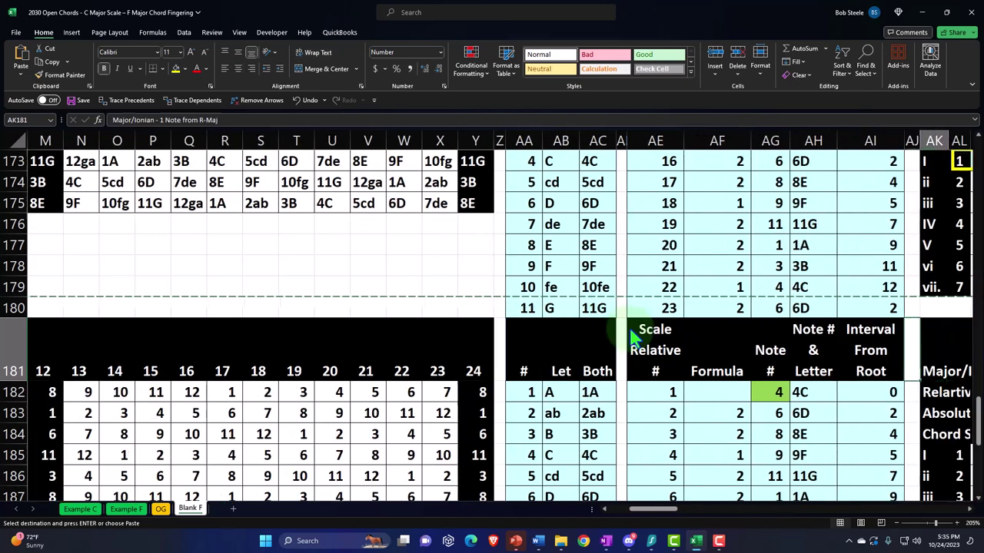
scroll(769, 322, "down", 1)
left_click(740, 329)
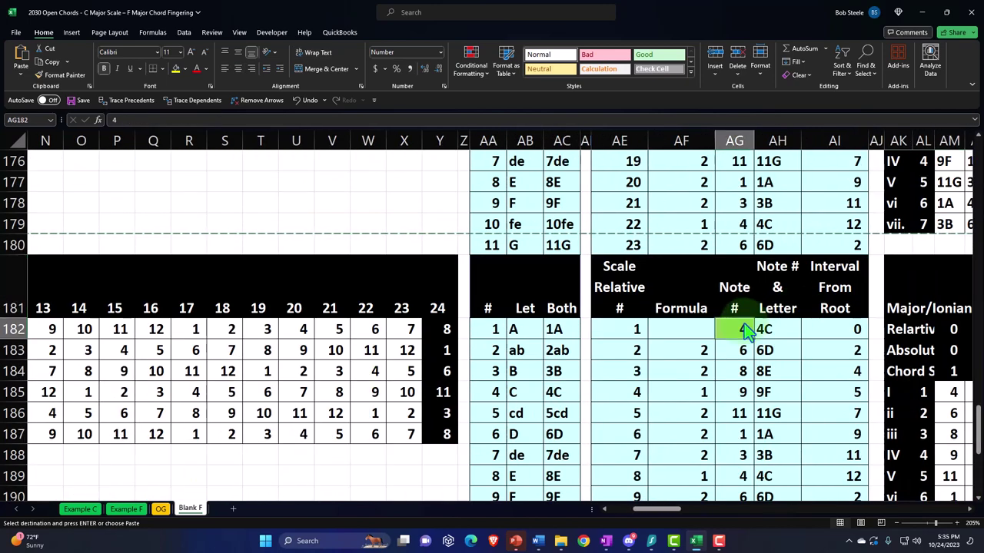
scroll(744, 329, "down", 1)
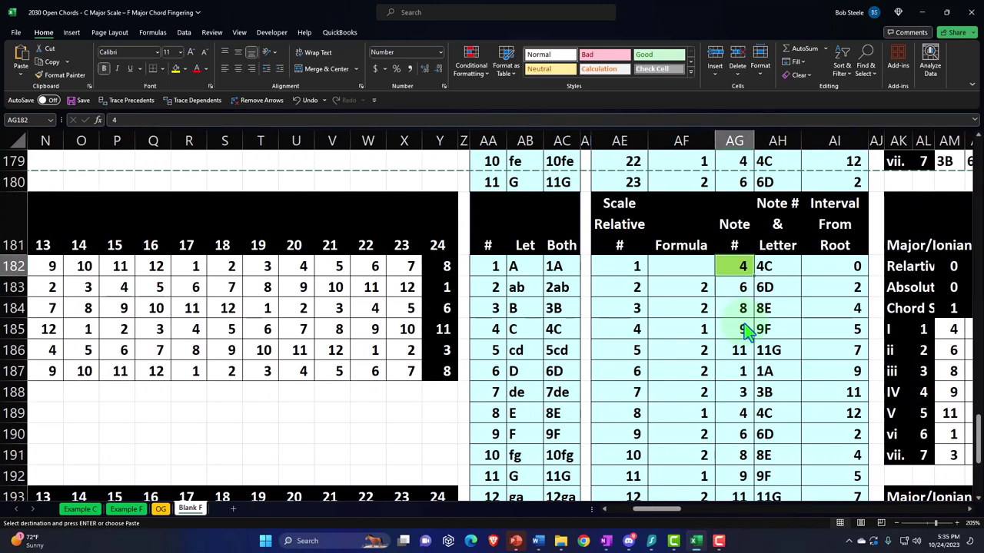
type("f")
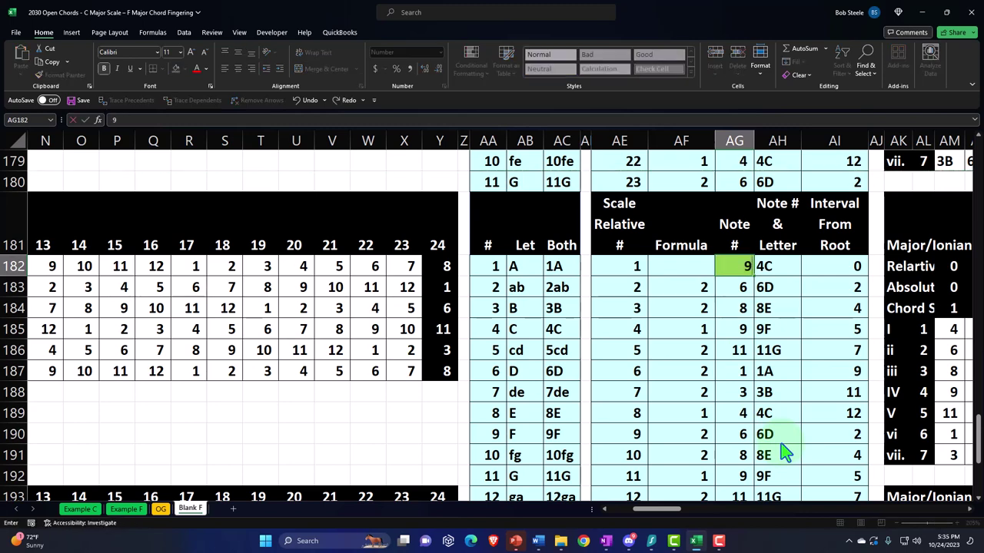
key("Return")
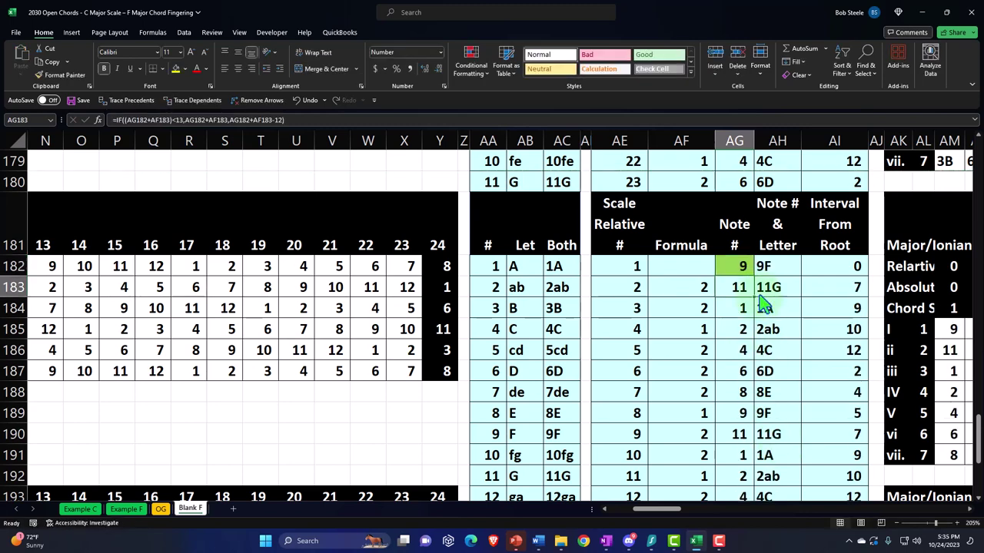
Hide columns M to AJ again so the fretboard sits beside the chord table
left_click_drag(665, 510, 683, 513)
scroll(691, 446, "down", 3)
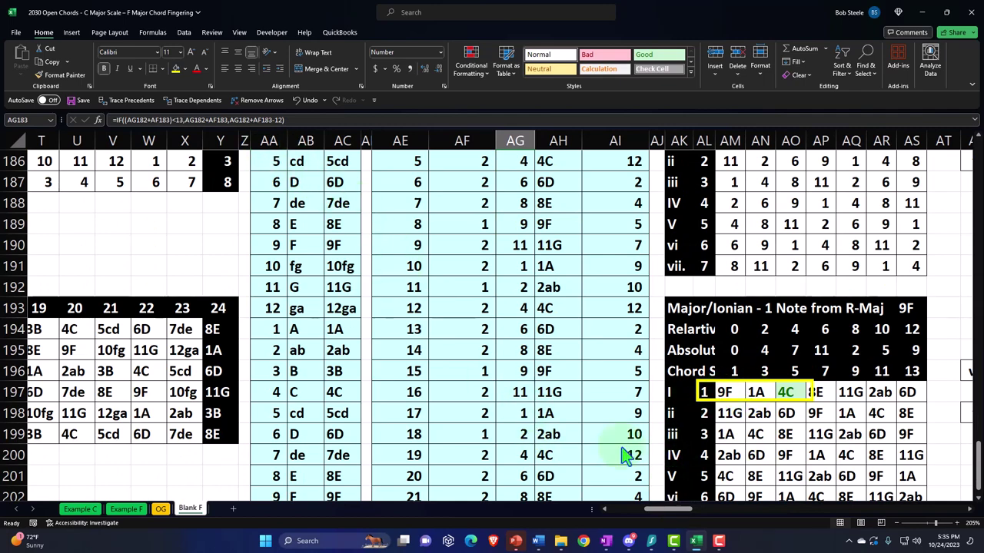
left_click_drag(684, 510, 652, 518)
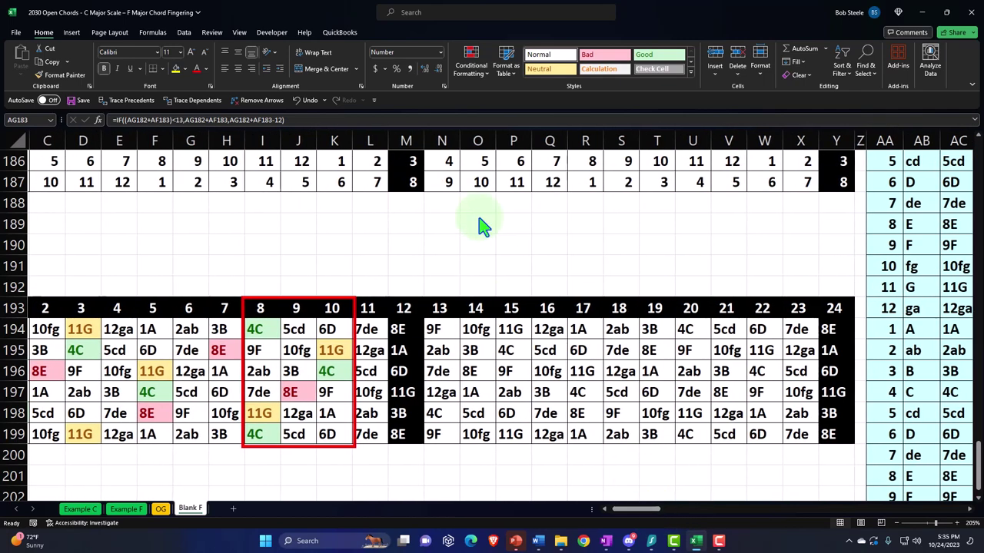
left_click_drag(405, 143, 738, 223)
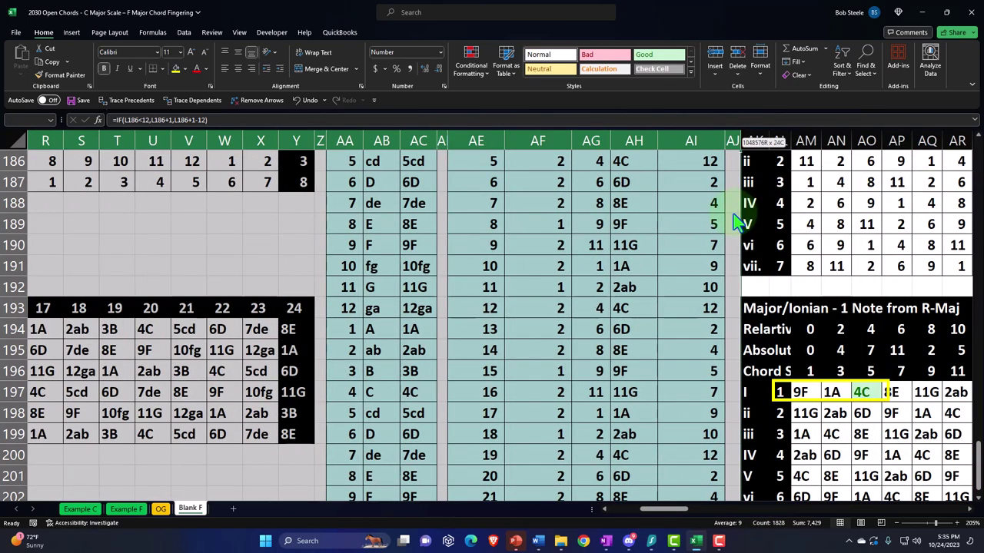
right_click(529, 291)
left_click(568, 458)
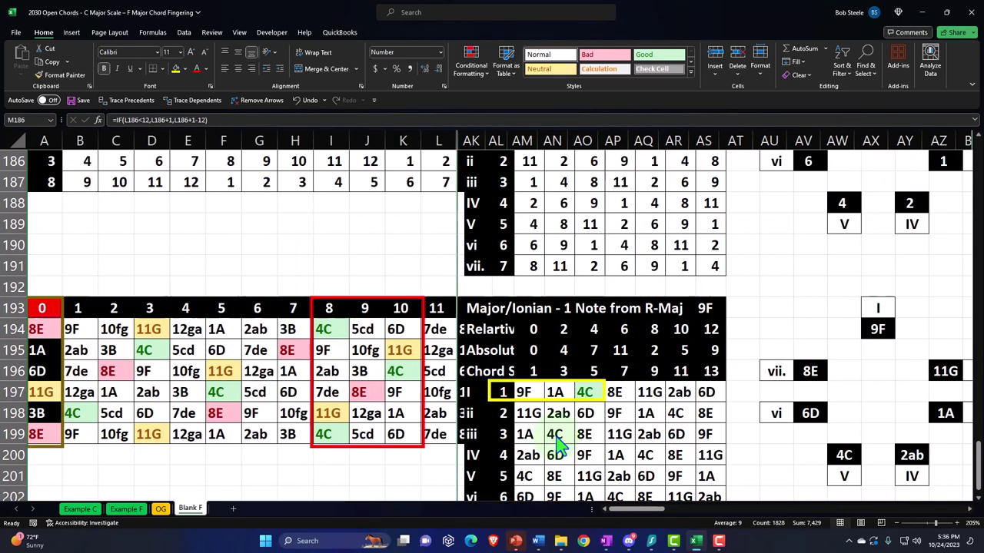
Clear the conditional formatting rules from the new fretboard's note cells A194:L199
left_click(424, 440)
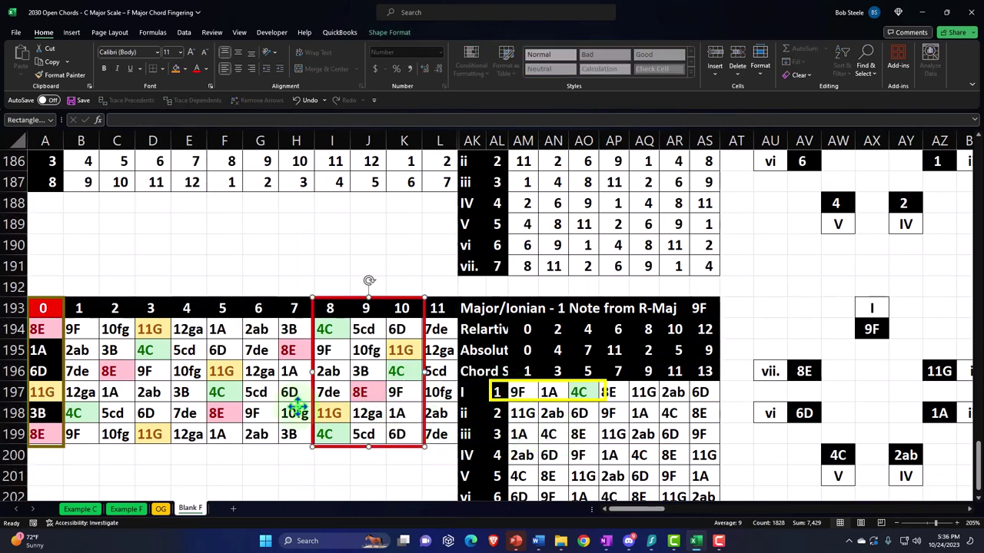
mouse_move(77, 326)
left_mouse_down()
mouse_move(331, 411)
mouse_move(439, 432)
left_mouse_up()
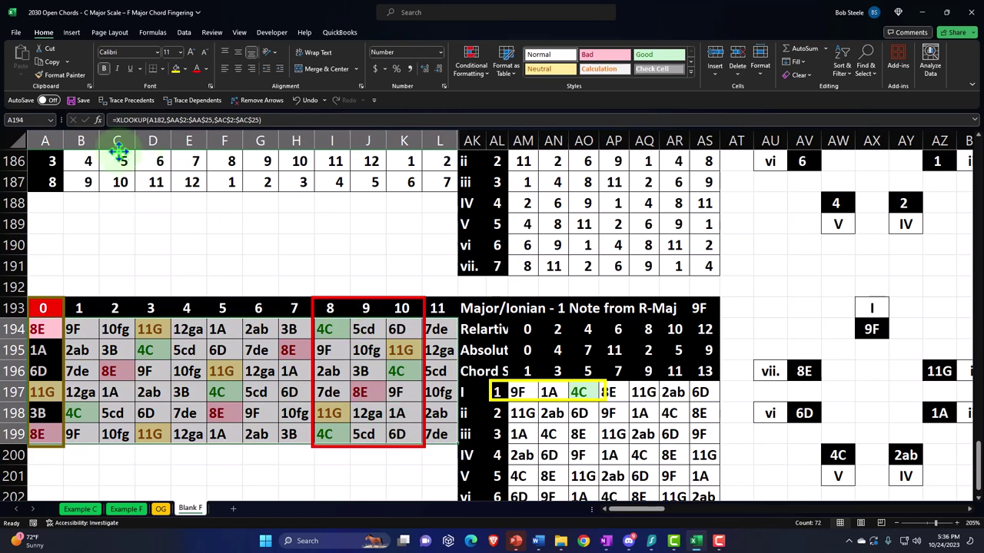
left_click(470, 80)
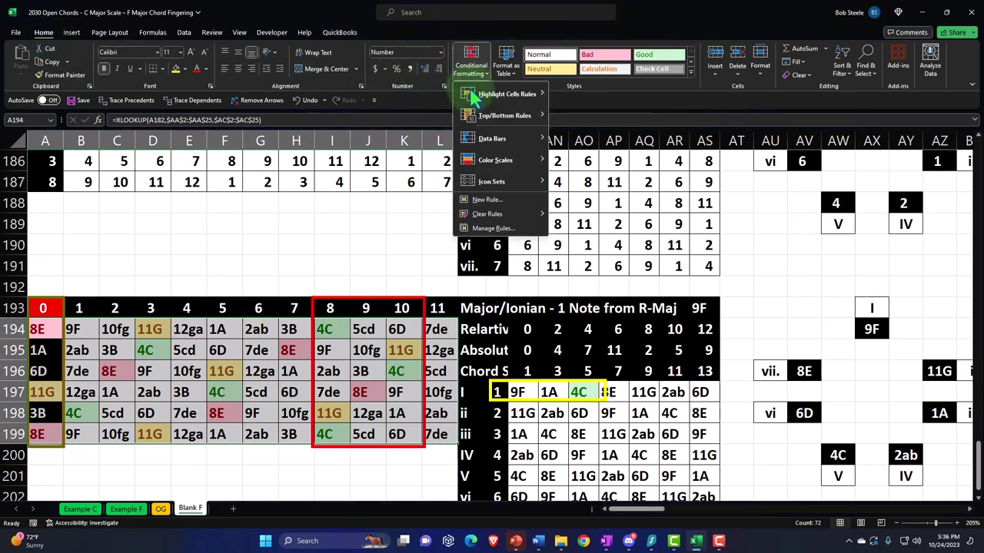
mouse_move(504, 94)
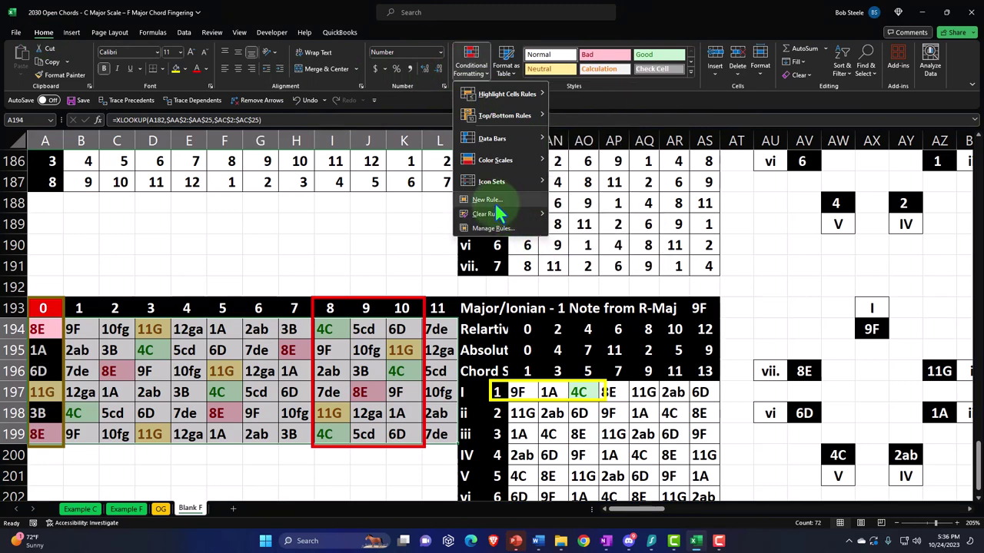
mouse_move(496, 215)
left_click(578, 213)
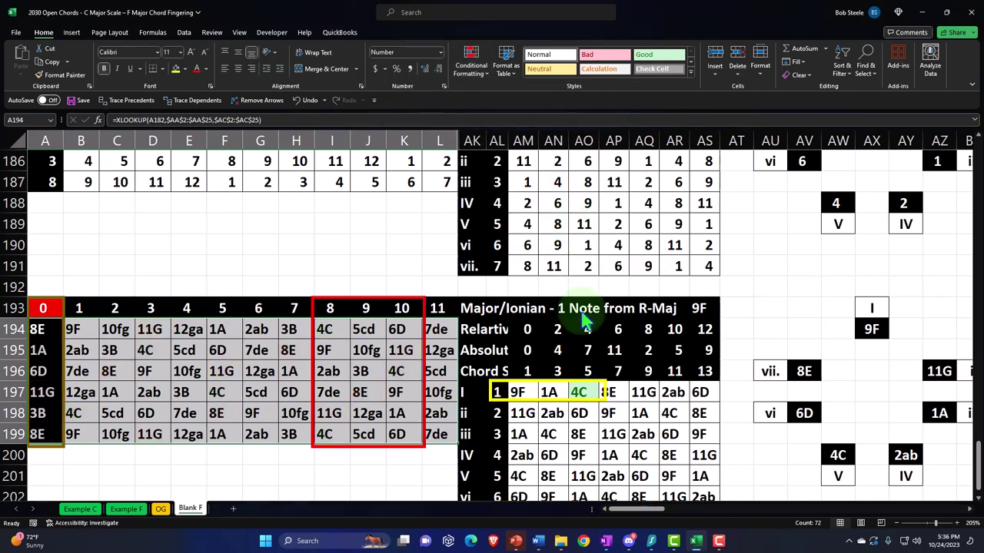
left_click(557, 398)
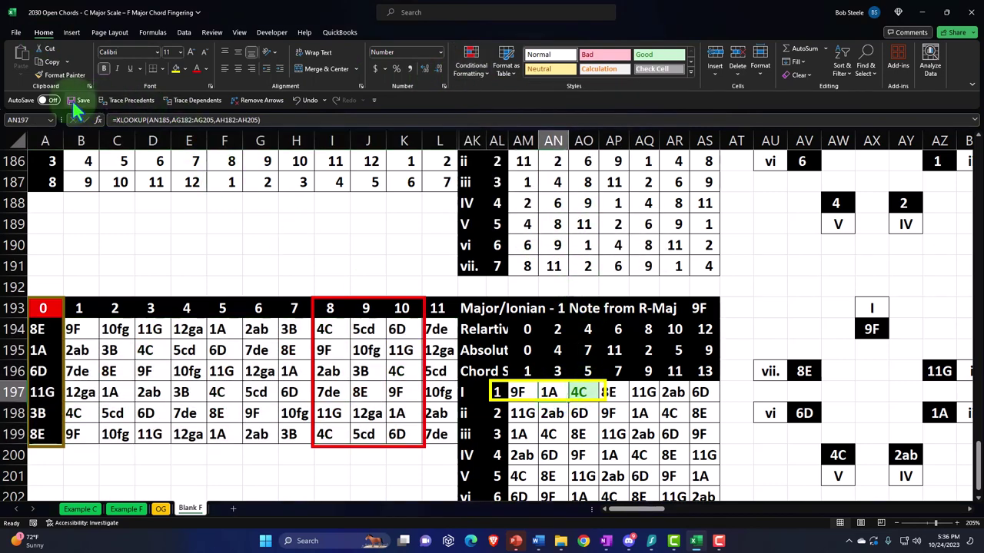
Move the yellow frame down to the iii chord row and clear the conditional formatting rules from AO197
left_click(580, 391)
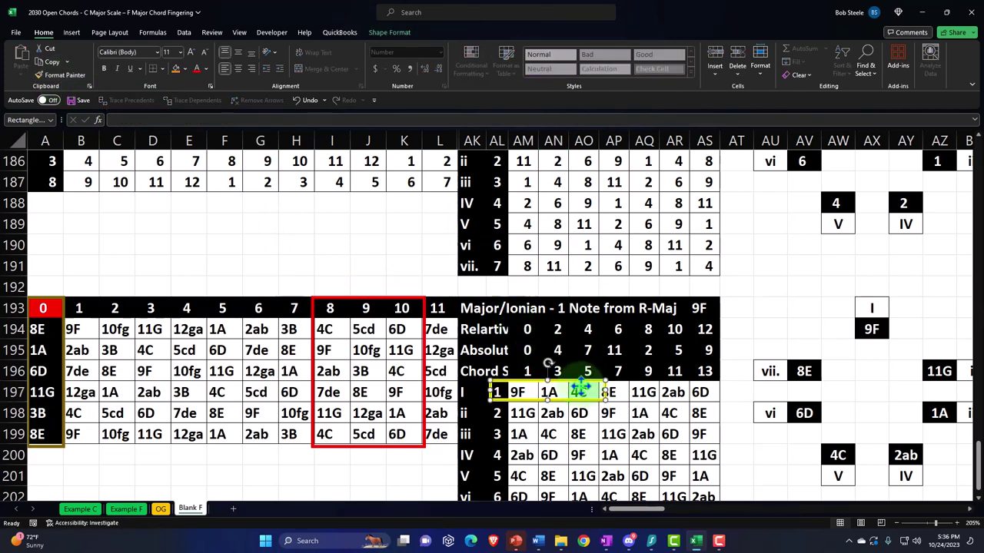
left_click_drag(573, 392, 572, 434)
left_click(559, 372)
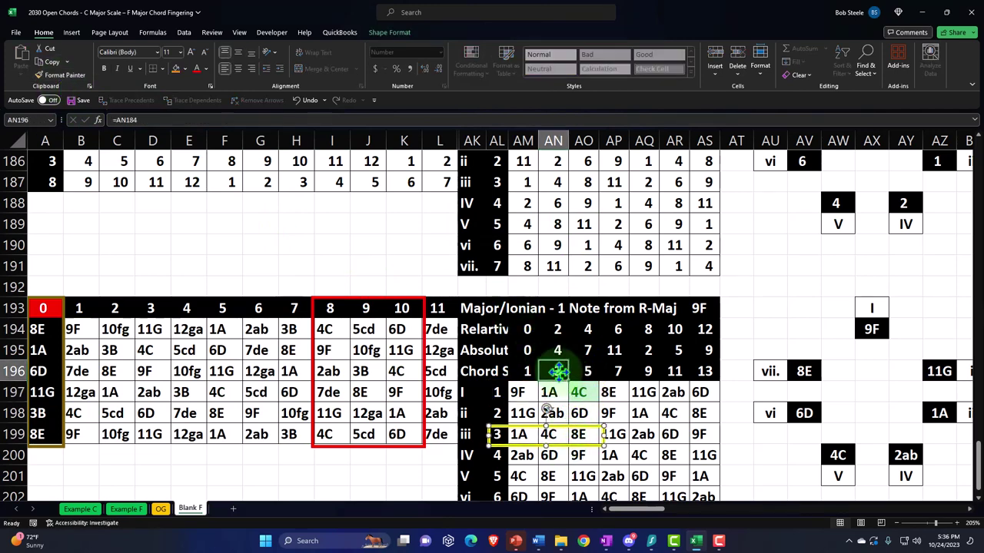
left_click(557, 392)
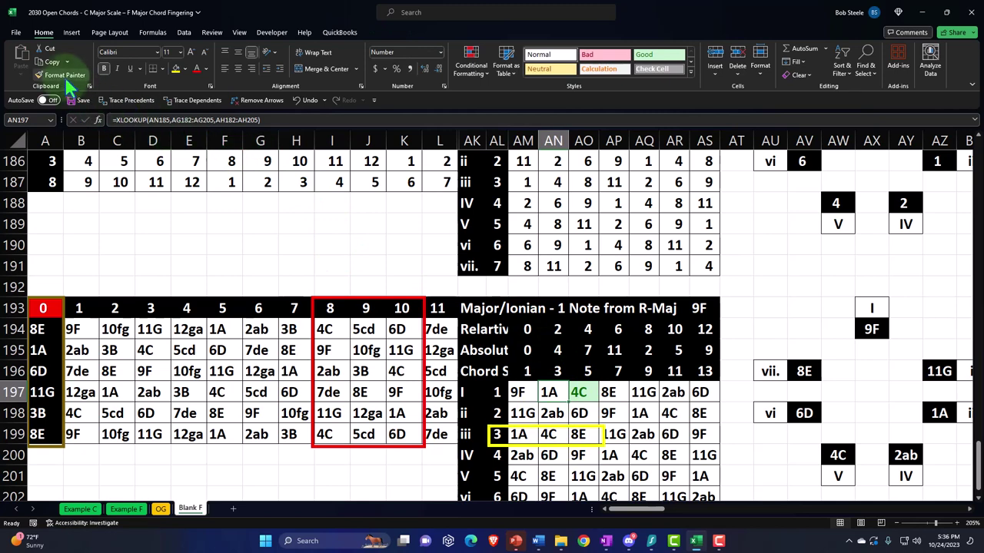
key("Right")
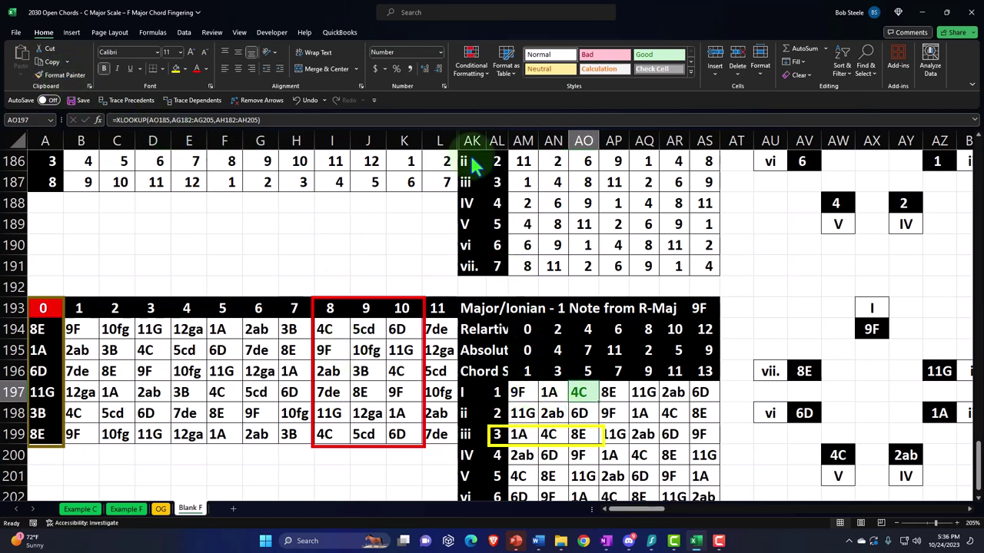
left_click(477, 61)
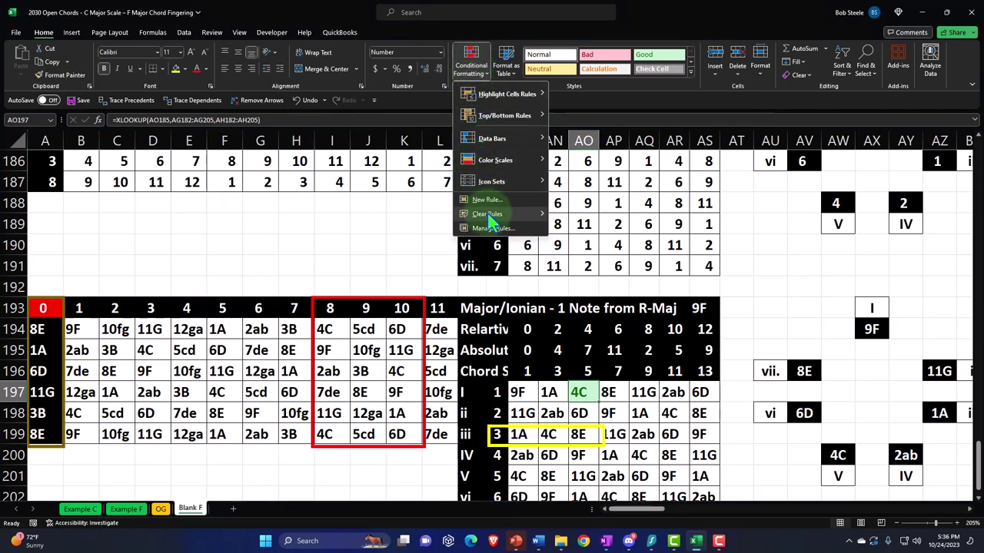
left_click(592, 223)
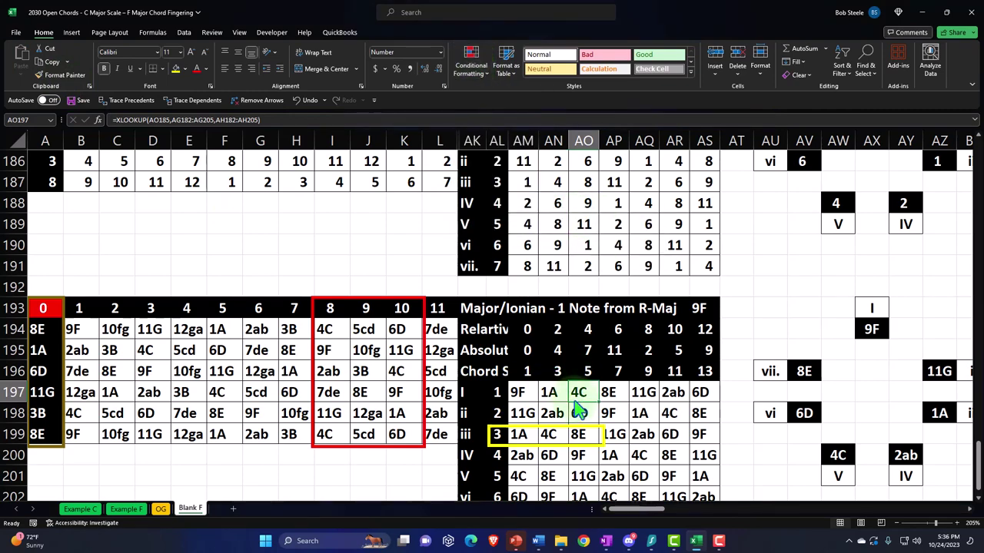
left_click(261, 456)
Move the yellow frame back onto the I chord row so it encloses 9F, 1A and 4C
scroll(253, 435, "up", 2)
scroll(621, 492, "up", 1)
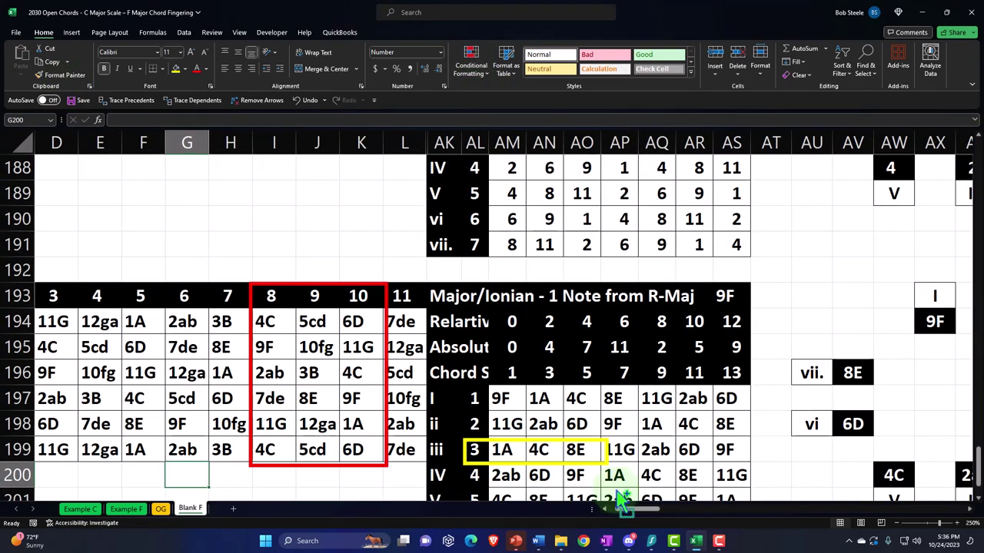
scroll(461, 430, "left", 1)
scroll(441, 403, "down", 1)
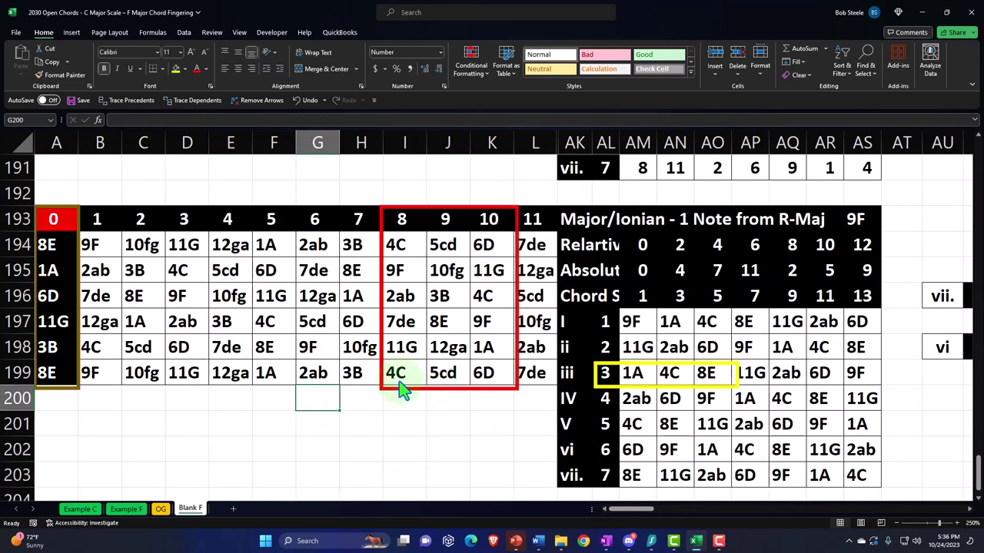
scroll(599, 485, "up", 1)
left_click_drag(605, 510, 609, 515)
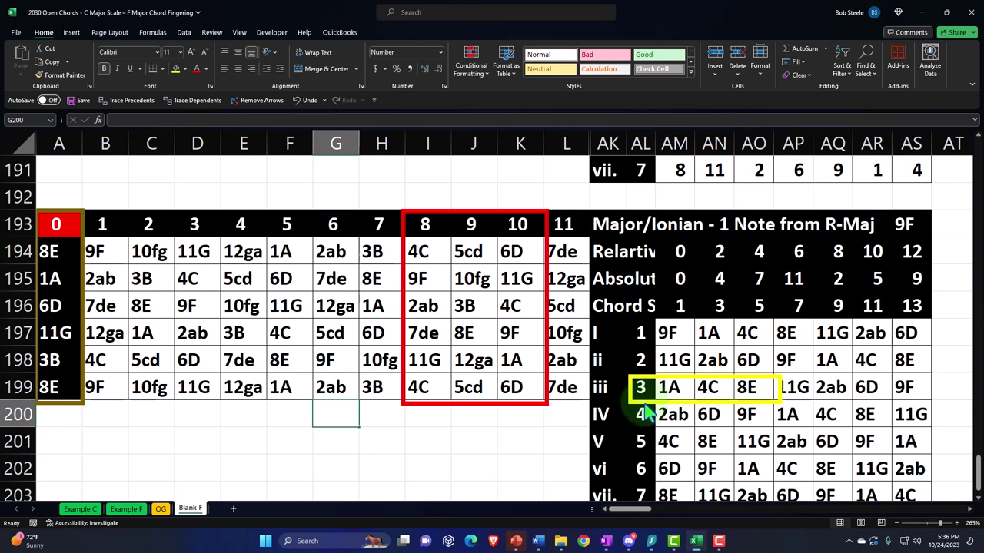
left_click_drag(644, 402, 635, 345)
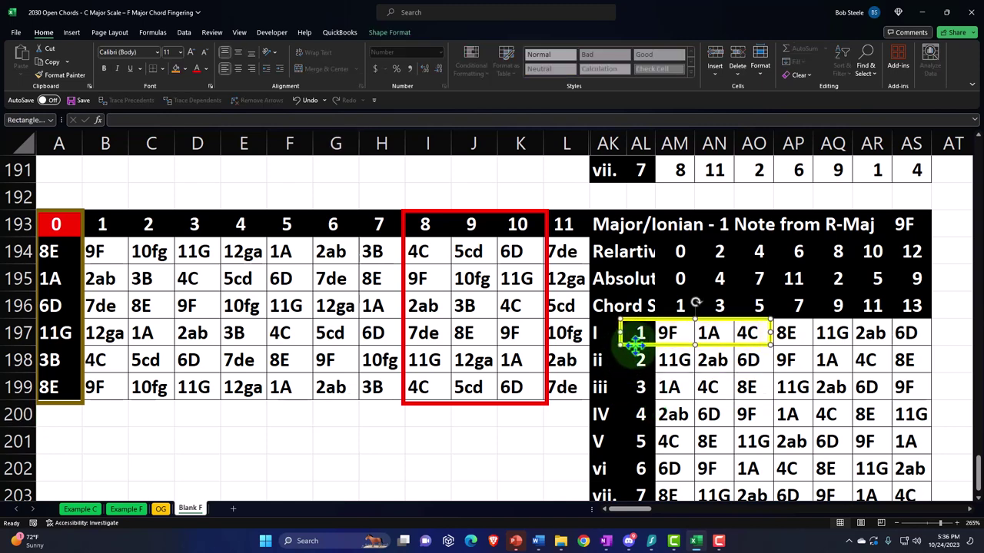
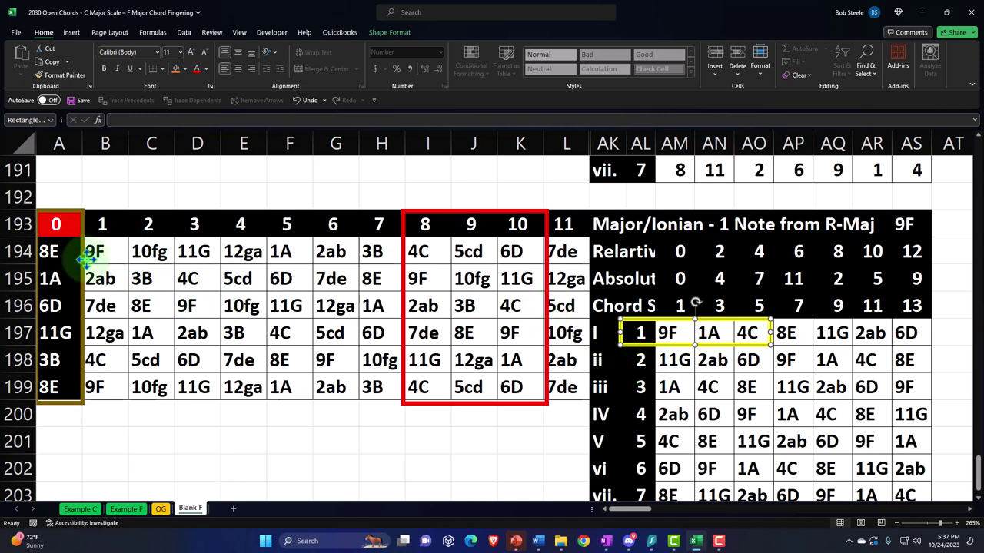
Highlight the open-position cells A194:D199 equal to the root in AM197 using Green Fill with Dark Green Text
left_click_drag(58, 252, 193, 382)
left_click(471, 62)
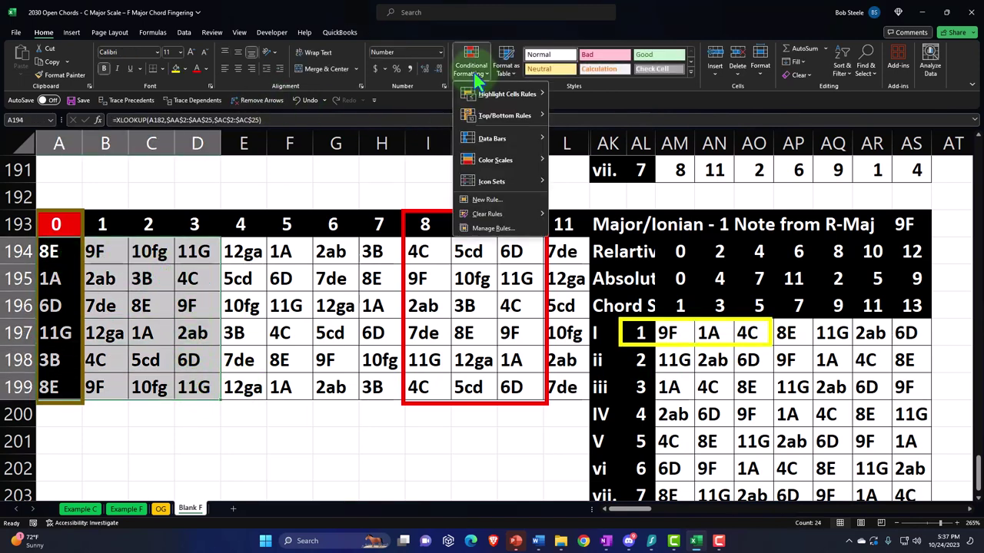
mouse_move(492, 93)
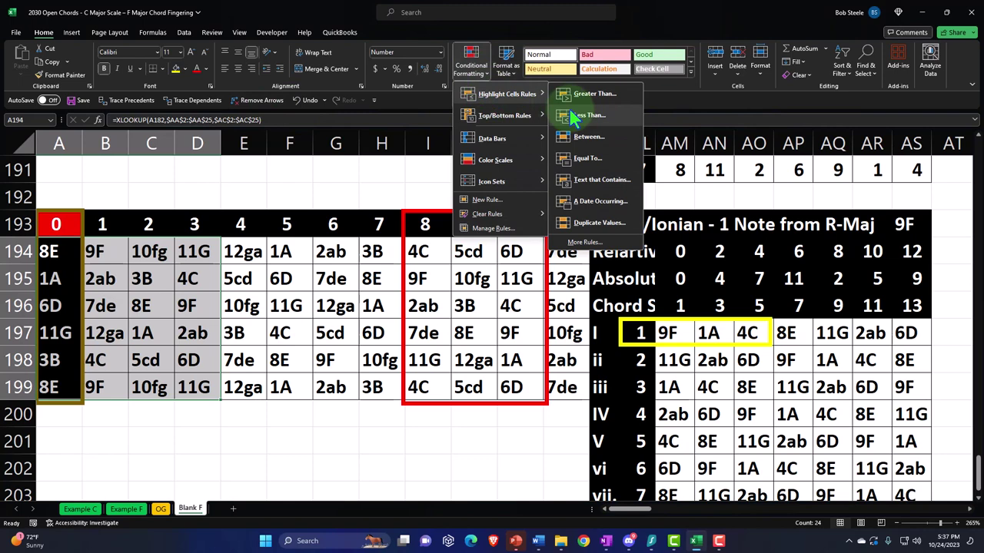
left_click(586, 161)
left_click(666, 332)
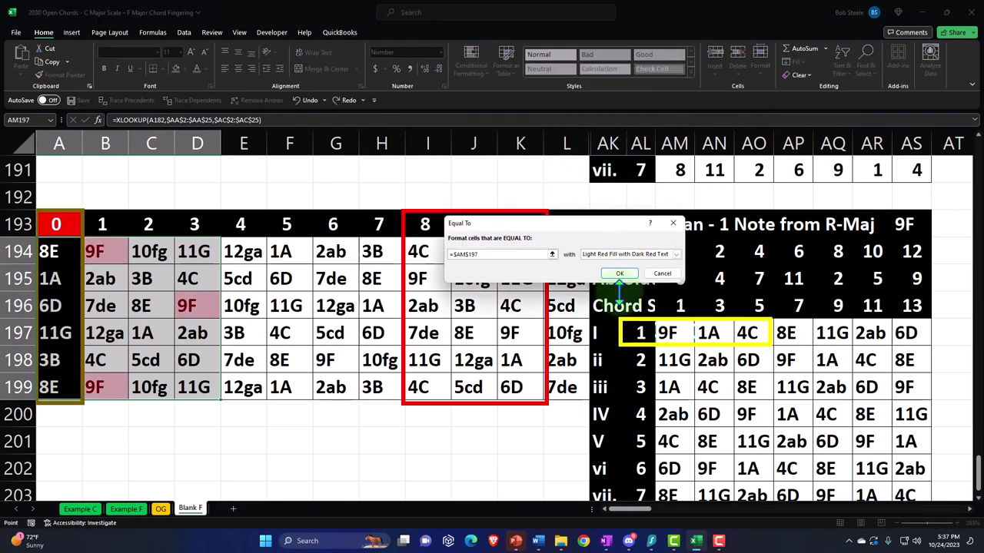
left_click(650, 255)
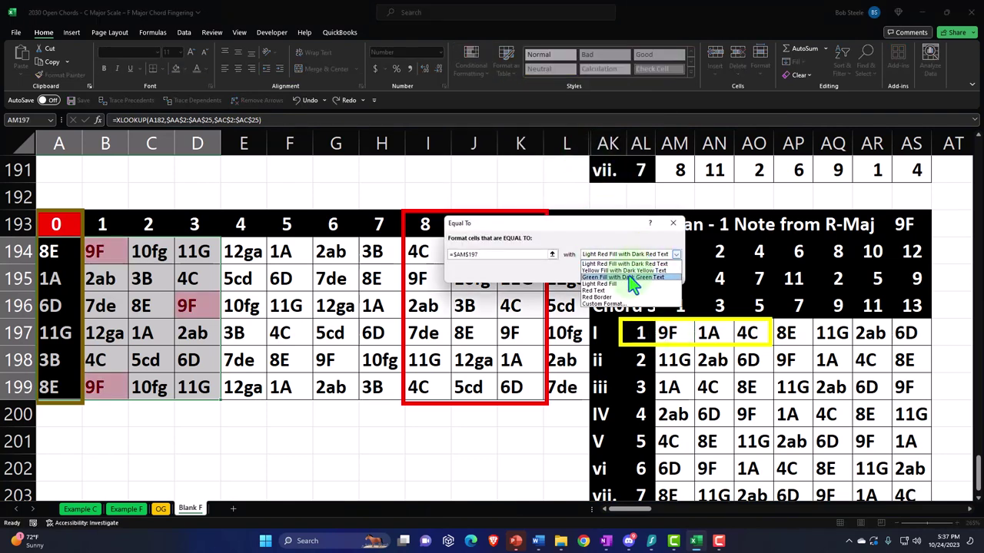
left_click(622, 276)
left_click(624, 283)
Add a rule to A194:D199 highlighting cells equal to the third in AN197 using Light Red Fill with Dark Red Text
left_click(475, 68)
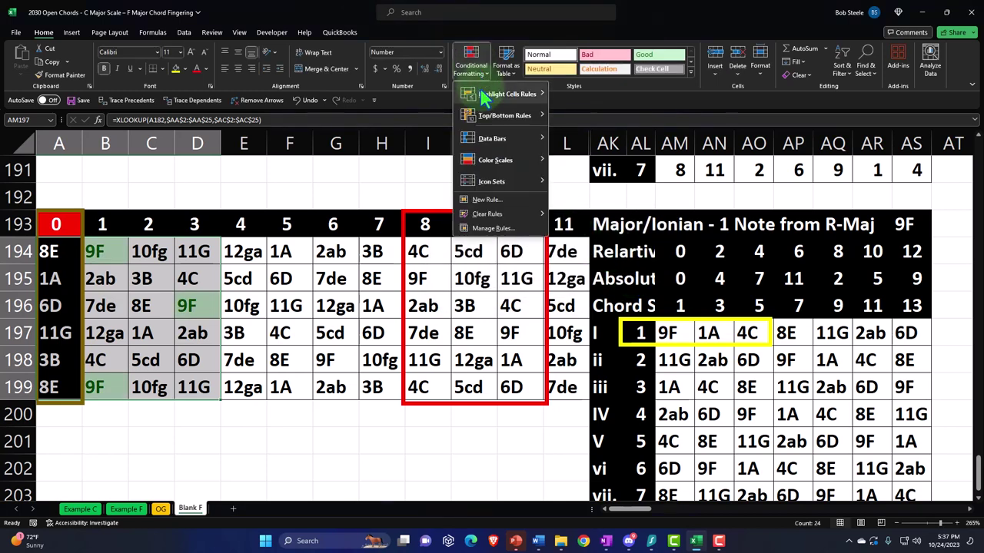
mouse_move(523, 94)
left_click(587, 157)
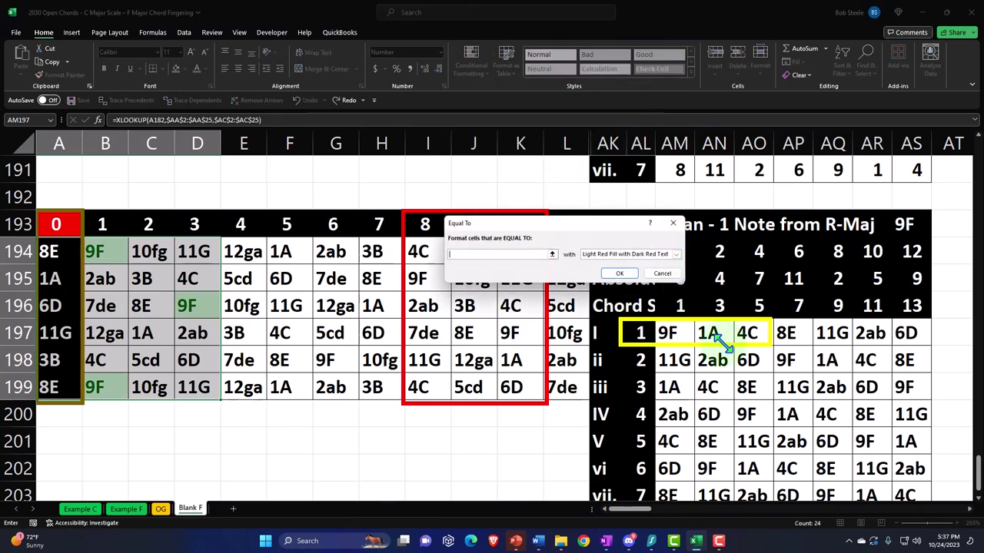
left_click(708, 333)
left_click(644, 254)
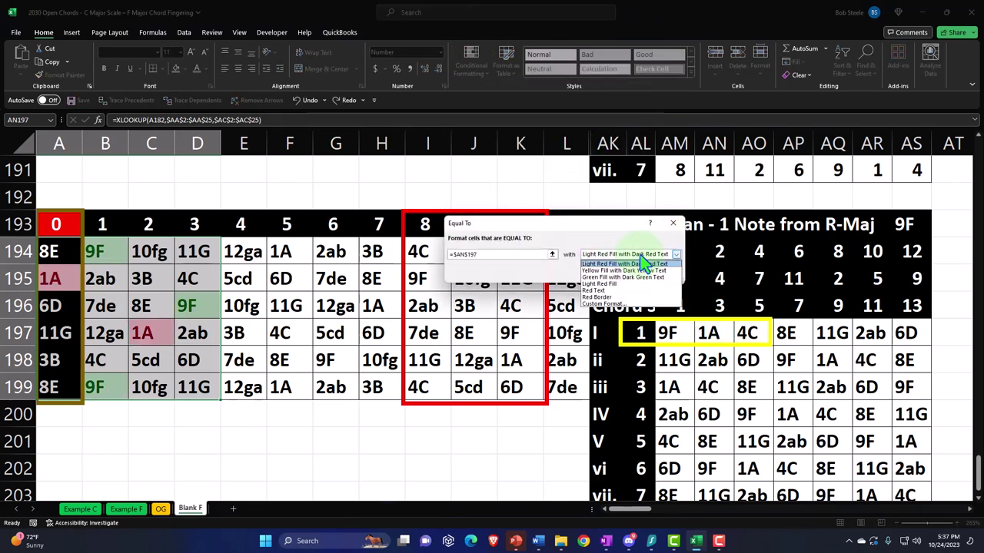
left_click(642, 264)
left_click(619, 274)
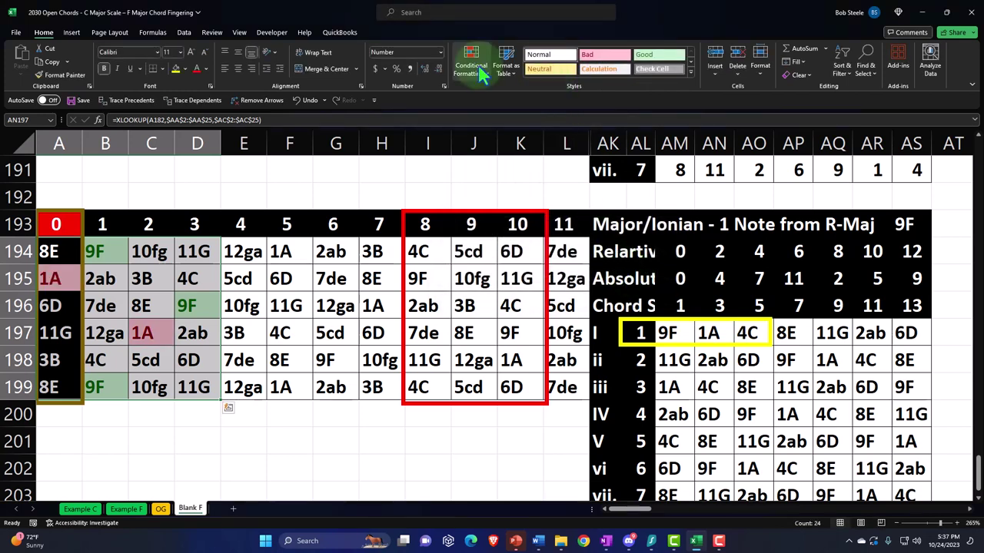
Add a rule to A194:D199 highlighting cells equal to the fifth in AO197 using Yellow Fill with Dark Yellow Text
left_click(470, 62)
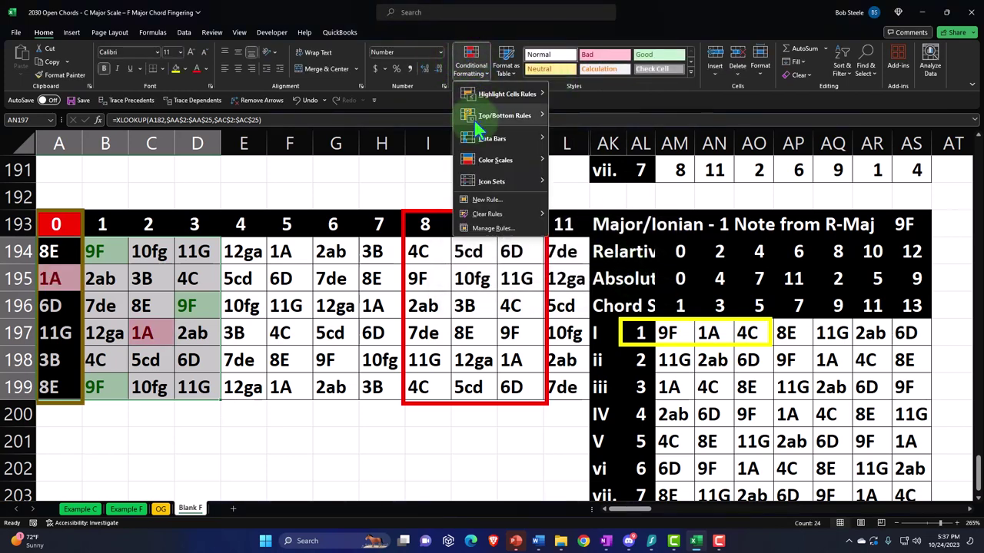
mouse_move(487, 96)
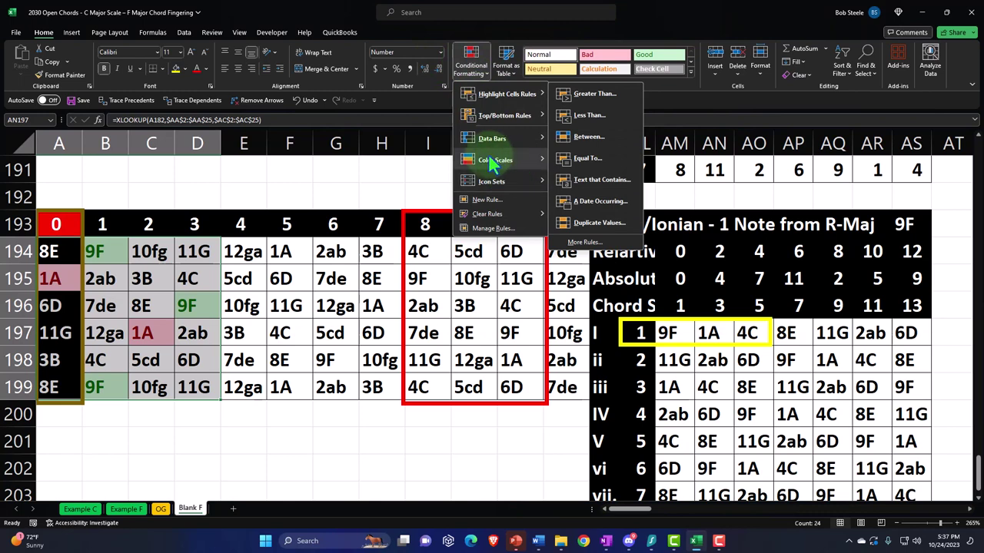
left_click(588, 157)
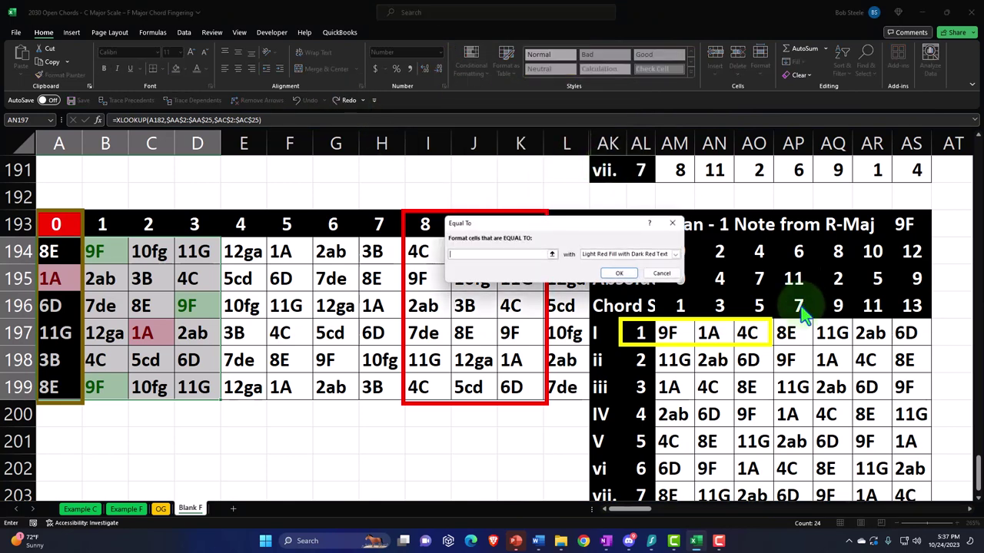
left_click(757, 342)
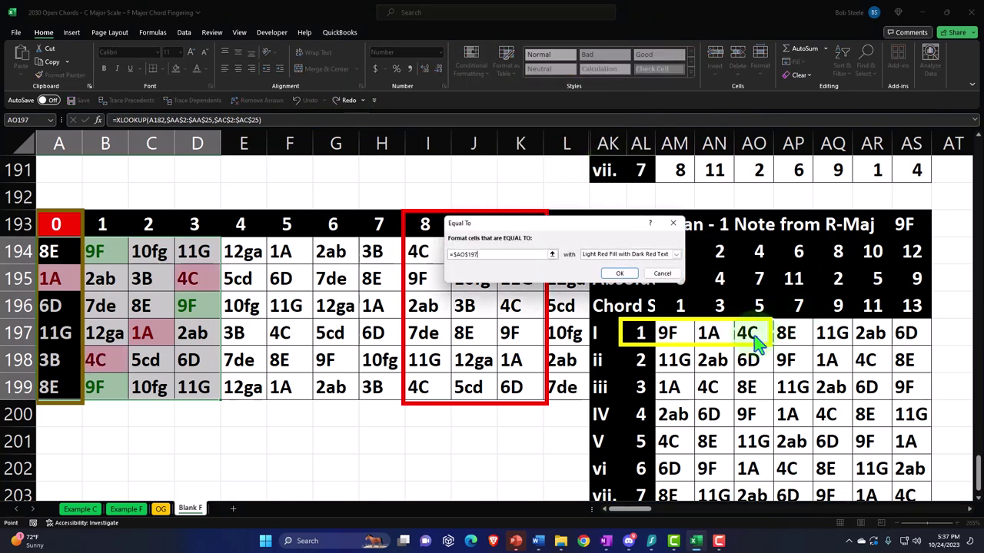
left_click(669, 256)
left_click(642, 274)
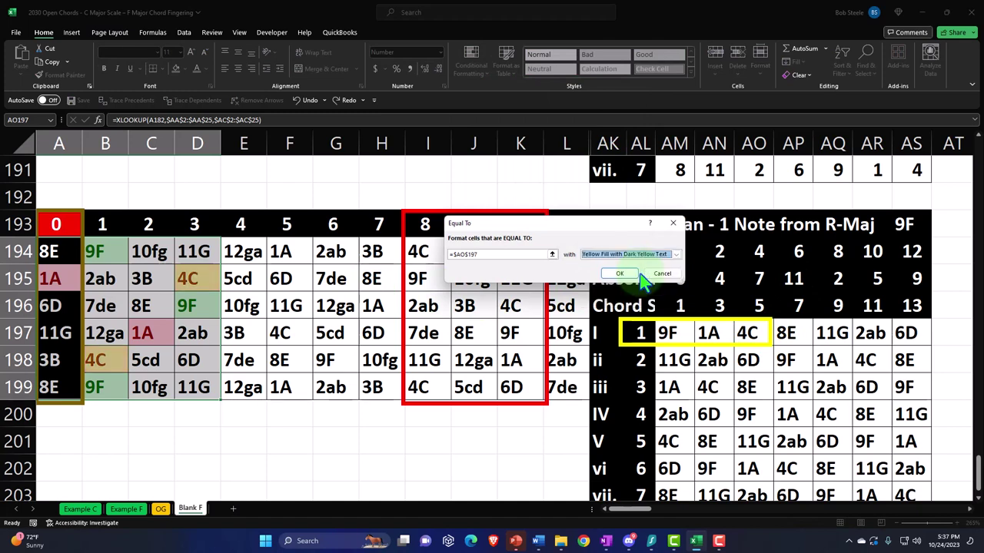
left_click(620, 274)
left_click(424, 307)
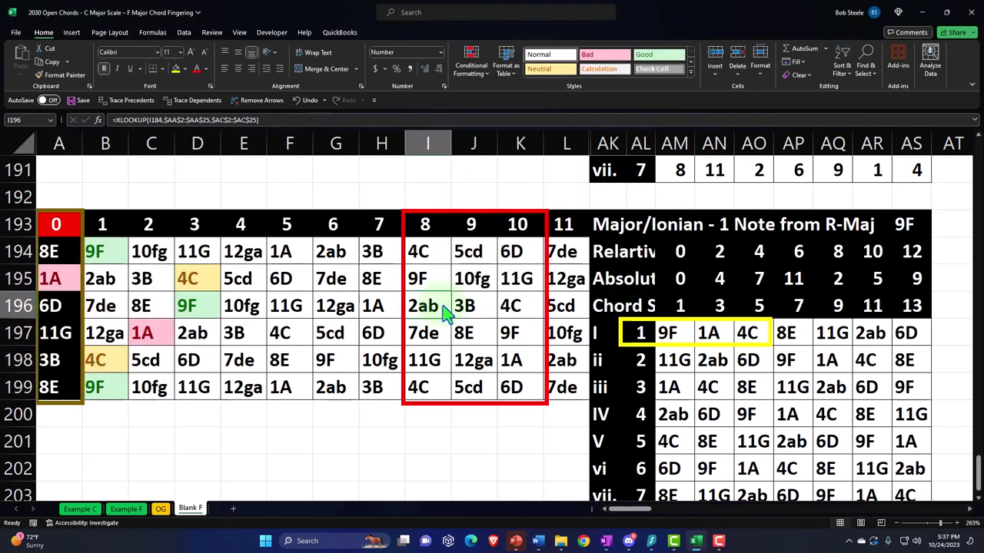
Copy the green, red and yellow note formats from the fretboard onto the I chord notes in AM197, AN197 and AO197
left_click(116, 254)
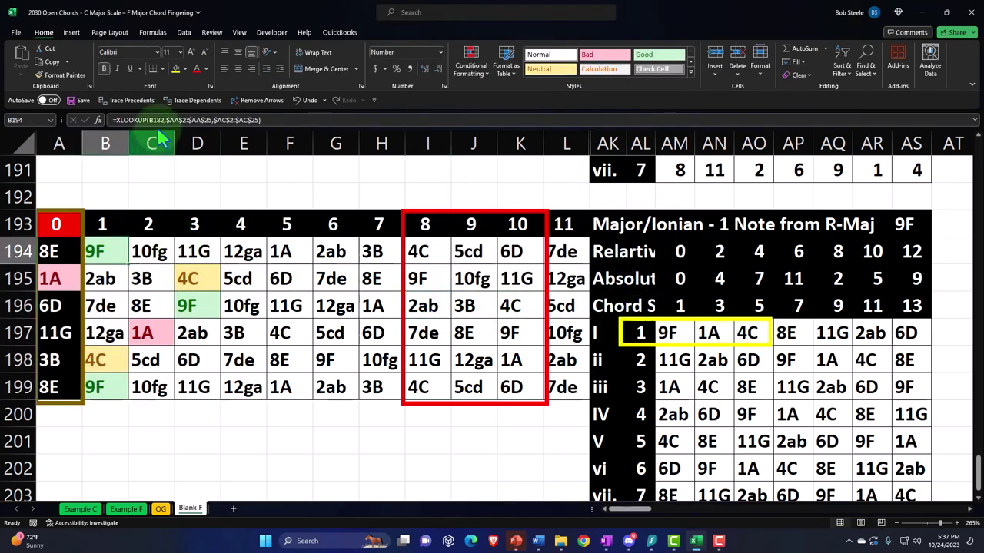
double_click(60, 75)
left_click(667, 332)
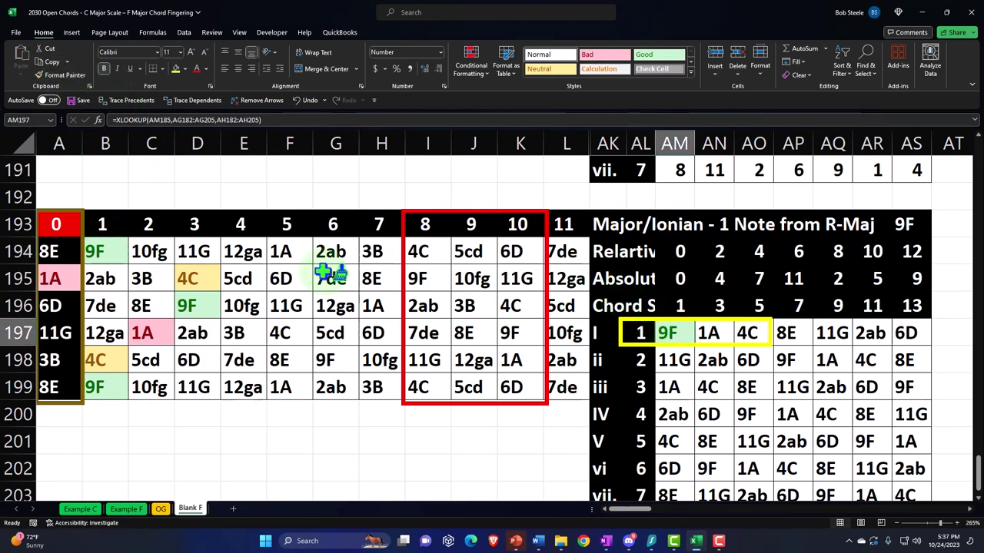
left_click(157, 332)
left_click(59, 75)
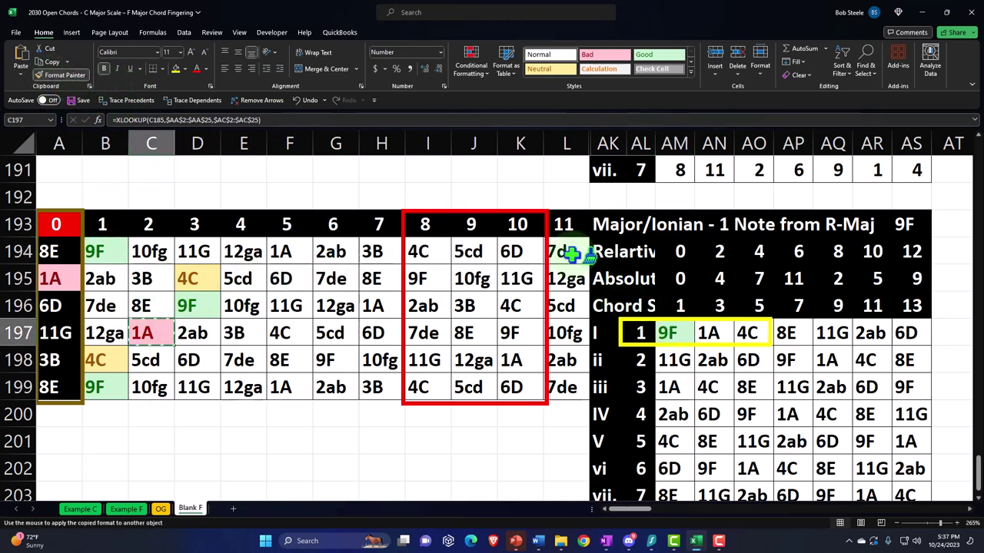
left_click(708, 332)
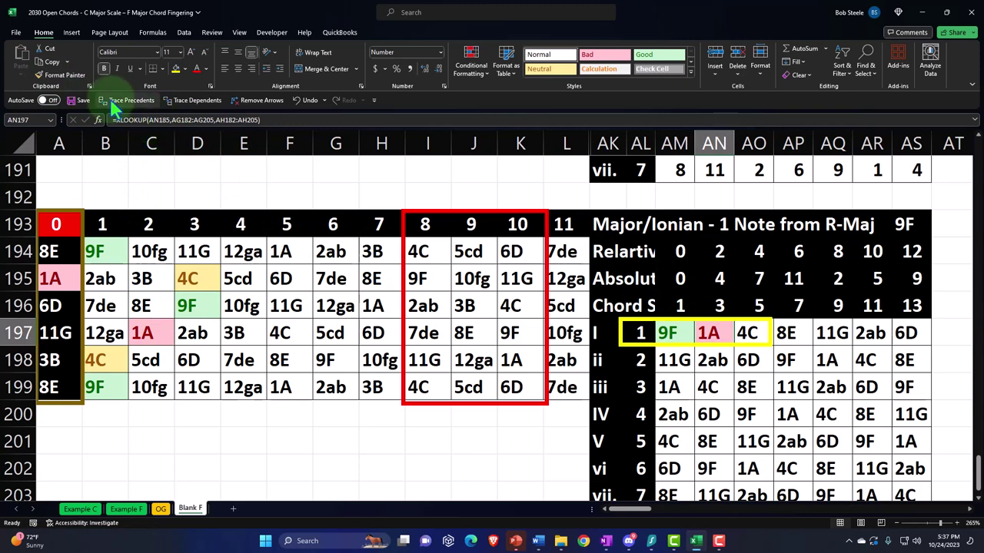
left_click(192, 278)
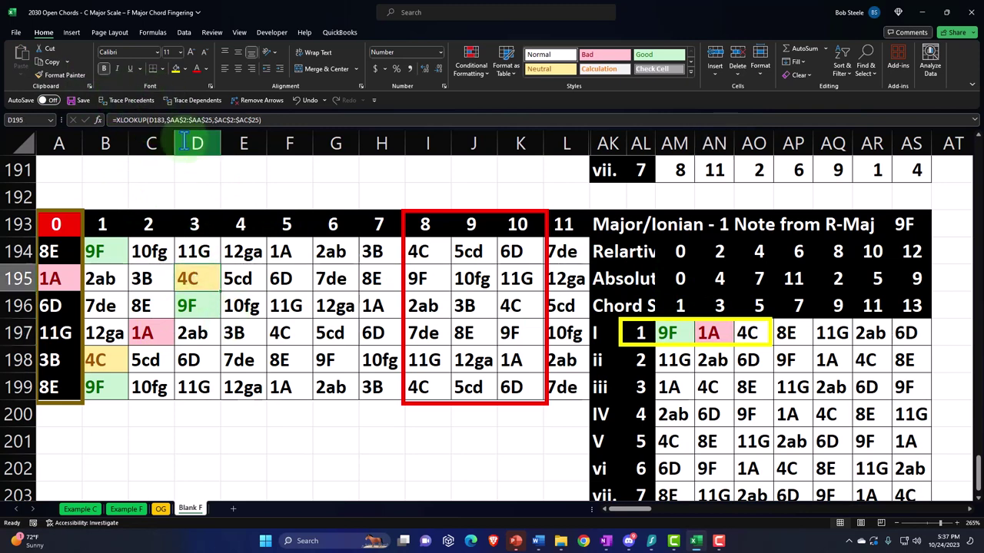
left_click(60, 75)
left_click(752, 332)
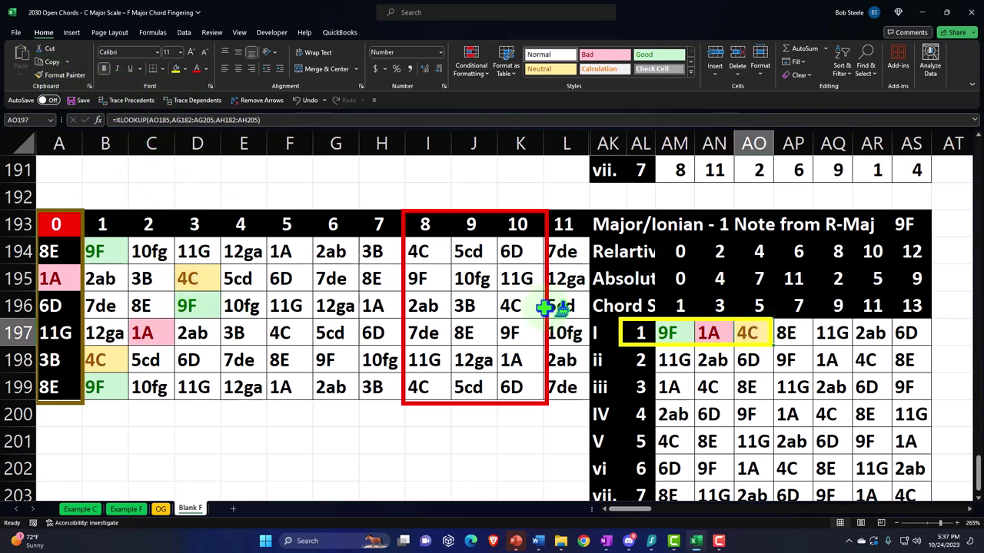
Resize the red frame around frets 8 to 10 so that it encloses frets 1 to 3 instead
left_click_drag(546, 307, 196, 306)
left_click_drag(37, 305, 80, 306)
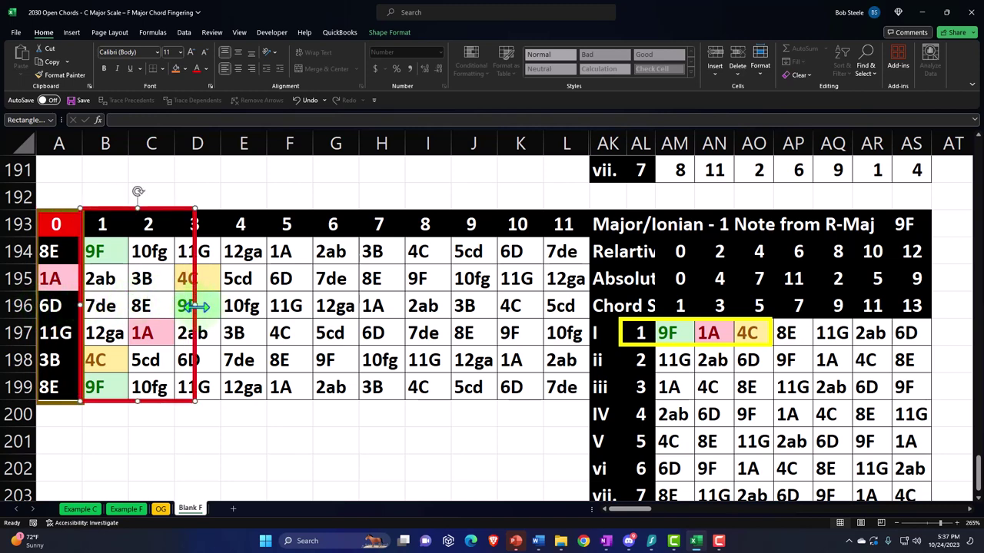
left_click_drag(196, 306, 219, 305)
Place a copy of the red frame over frets 7 to 9 and a copy of the yellow frame on the IV chord row
key("ctrl+c")
key("ctrl+v")
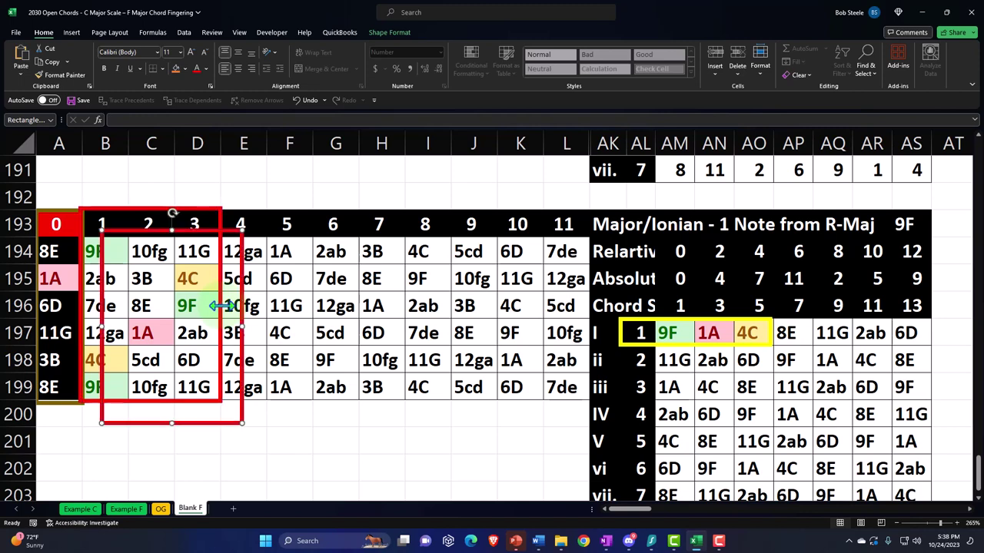
left_click_drag(244, 342, 498, 347)
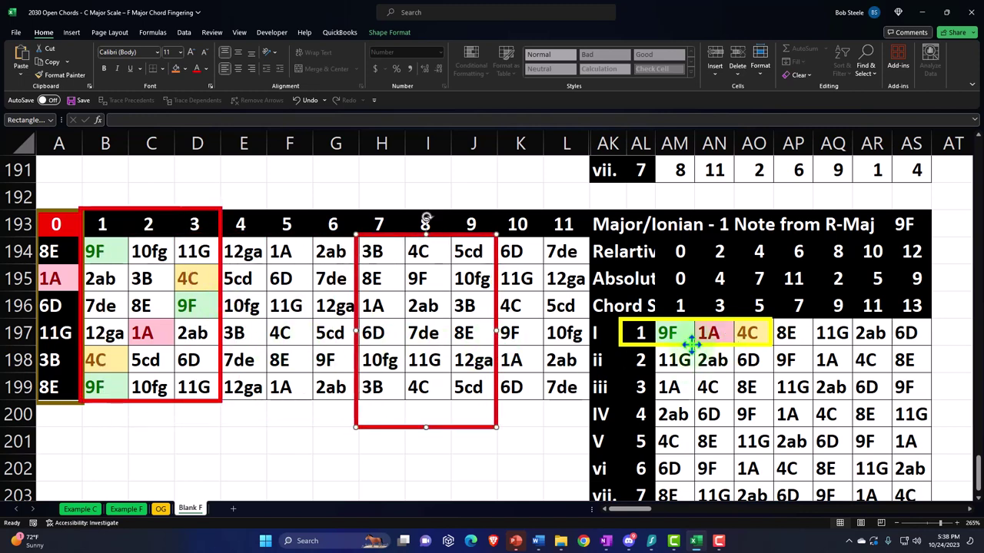
left_click(668, 345)
left_click_drag(670, 350, 650, 427)
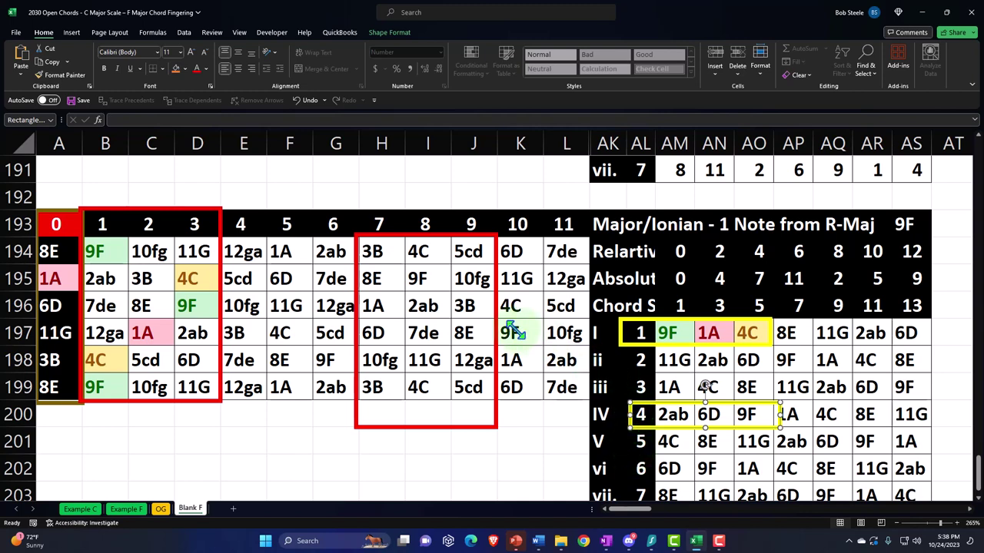
Move the second red frame over frets 8 to 10 and highlight I194:K199 cells equal to AM200 using Green Fill with Dark Green Text
left_click_drag(496, 329, 545, 307)
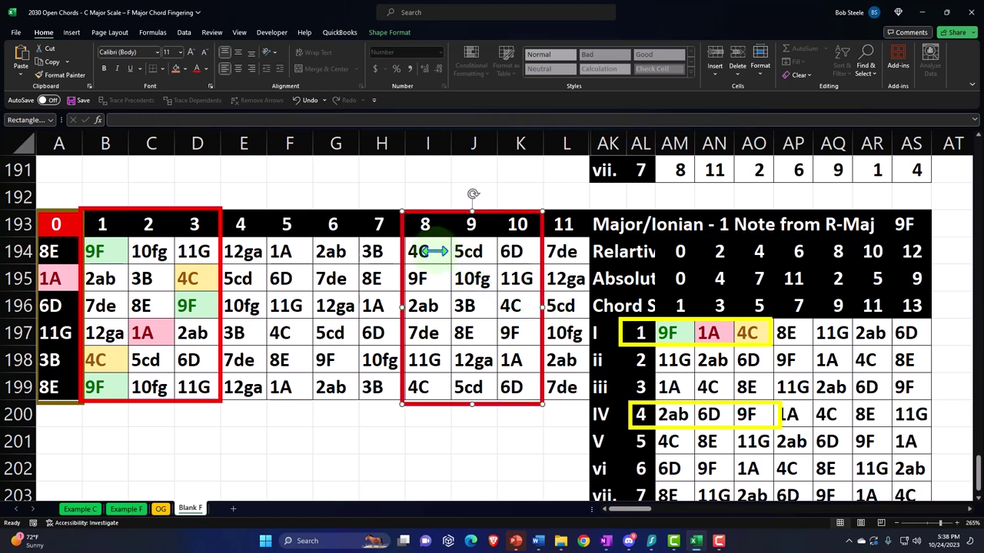
left_click_drag(434, 251, 511, 386)
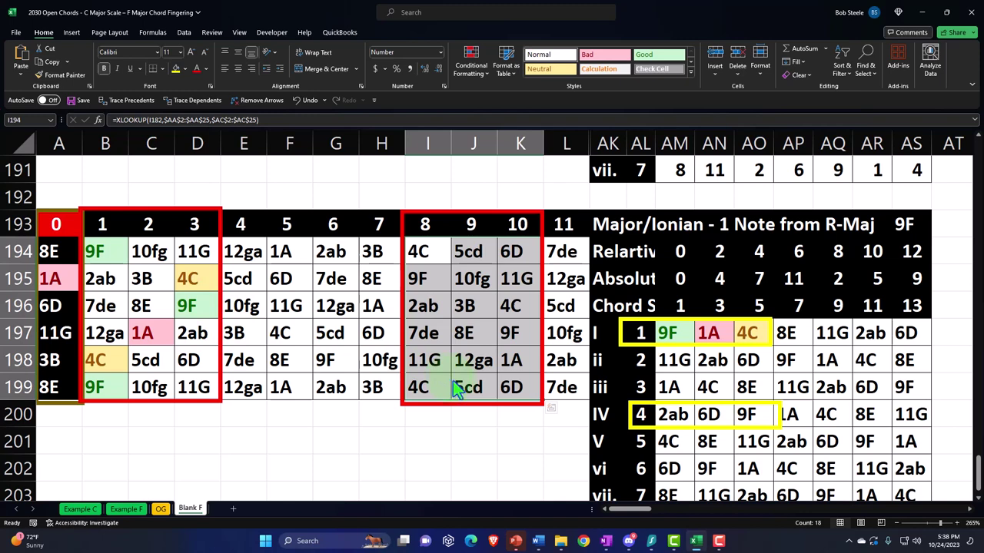
left_click(471, 62)
mouse_move(507, 94)
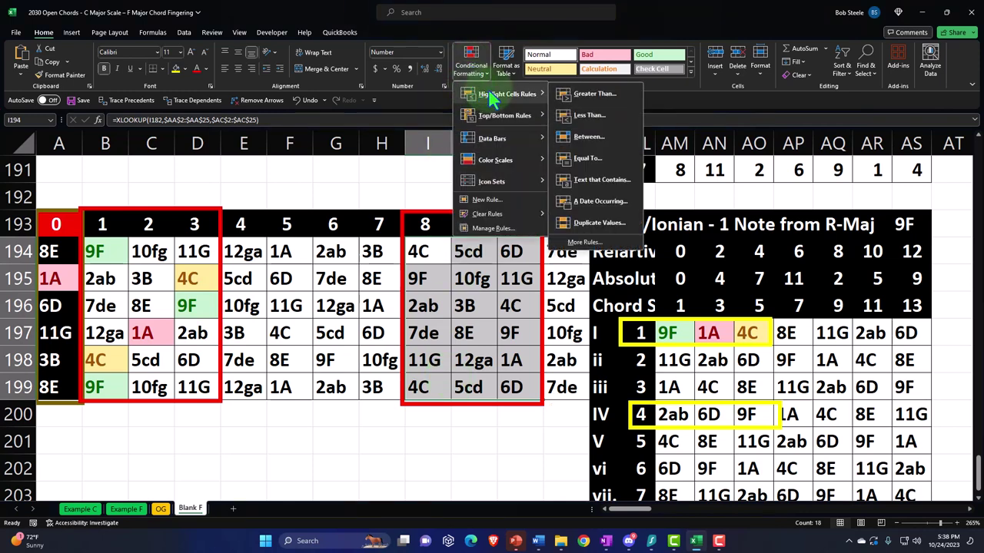
left_click(565, 160)
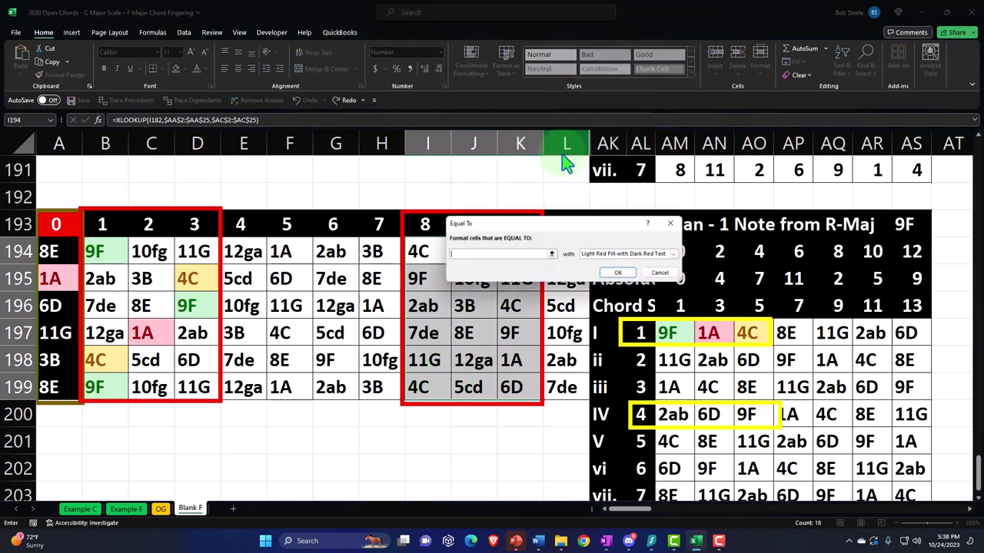
left_click(673, 416)
left_click(676, 255)
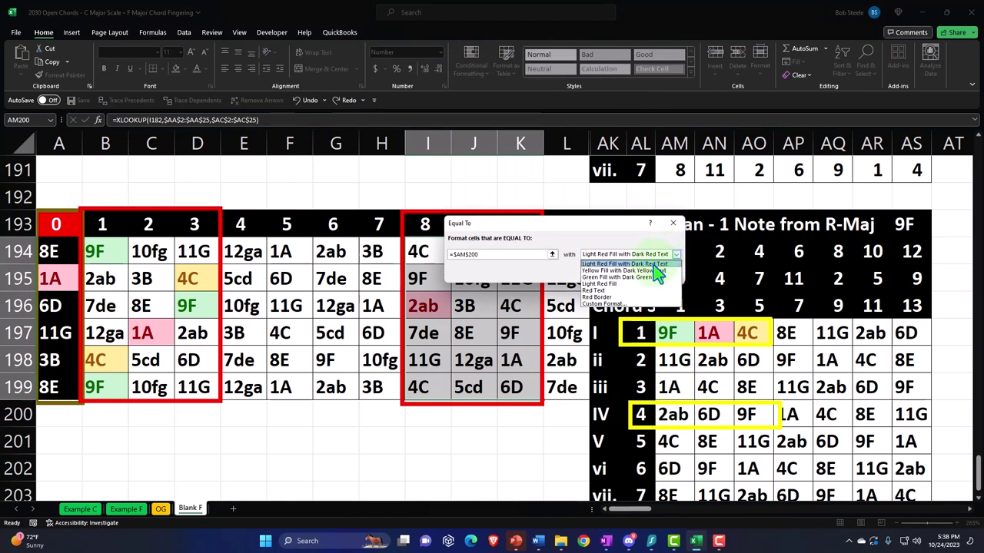
left_click(649, 277)
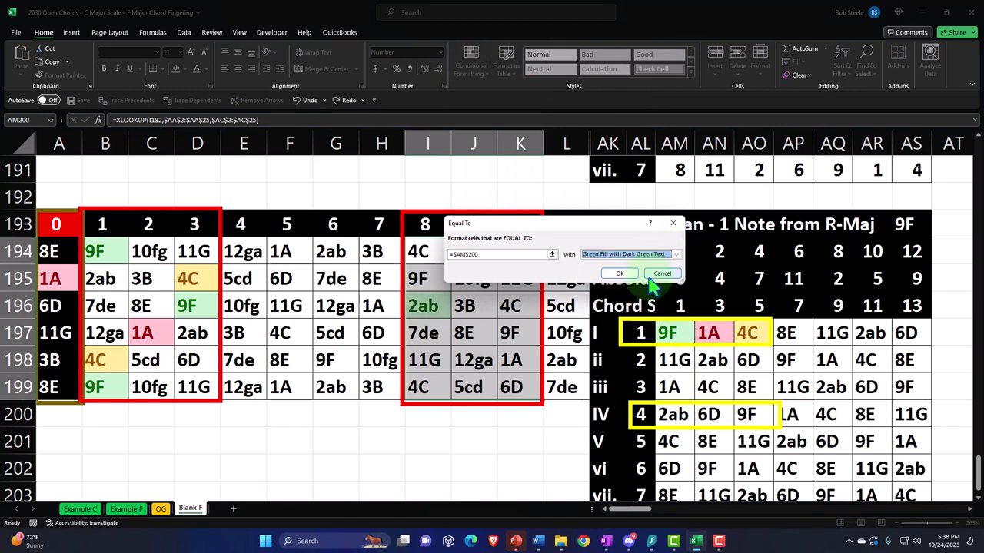
left_click(620, 273)
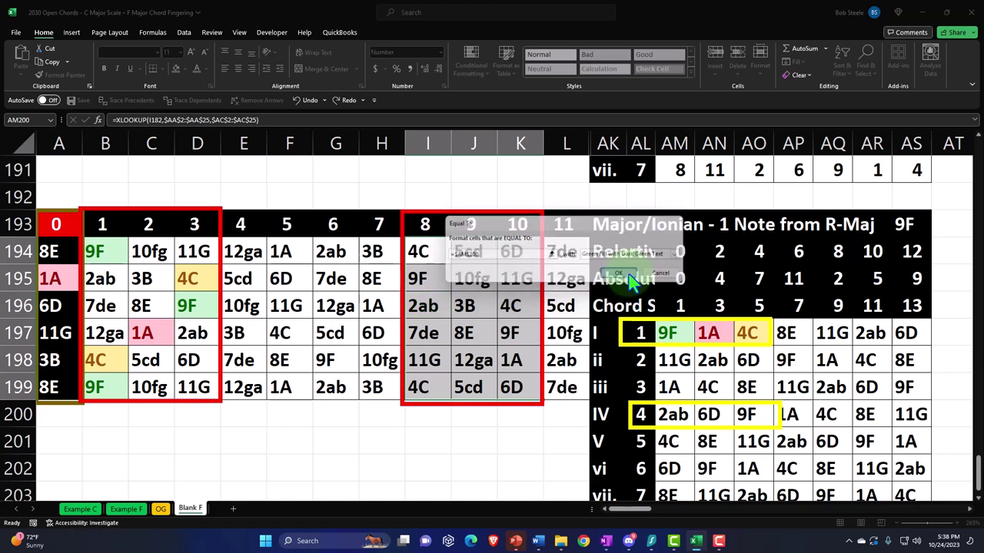
Add a rule to I194:K199 highlighting cells equal to the third in AN200 using Light Red Fill with Dark Red Text
left_click(471, 66)
mouse_move(501, 93)
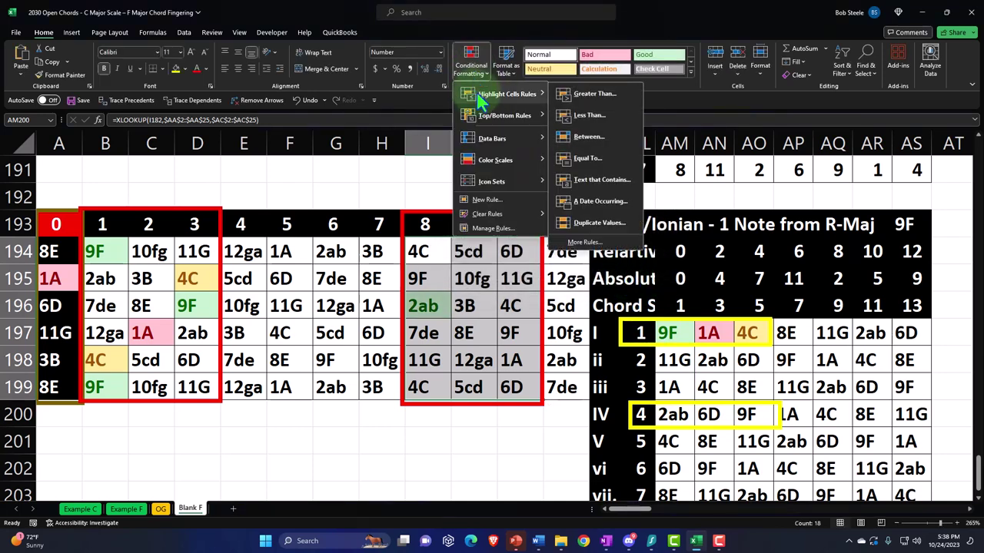
left_click(592, 127)
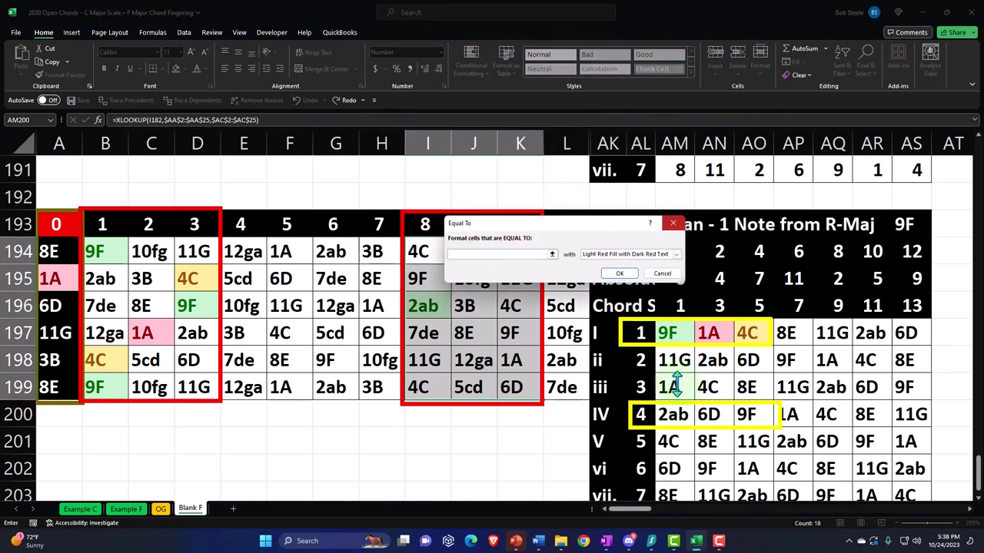
left_click(710, 414)
left_click(625, 275)
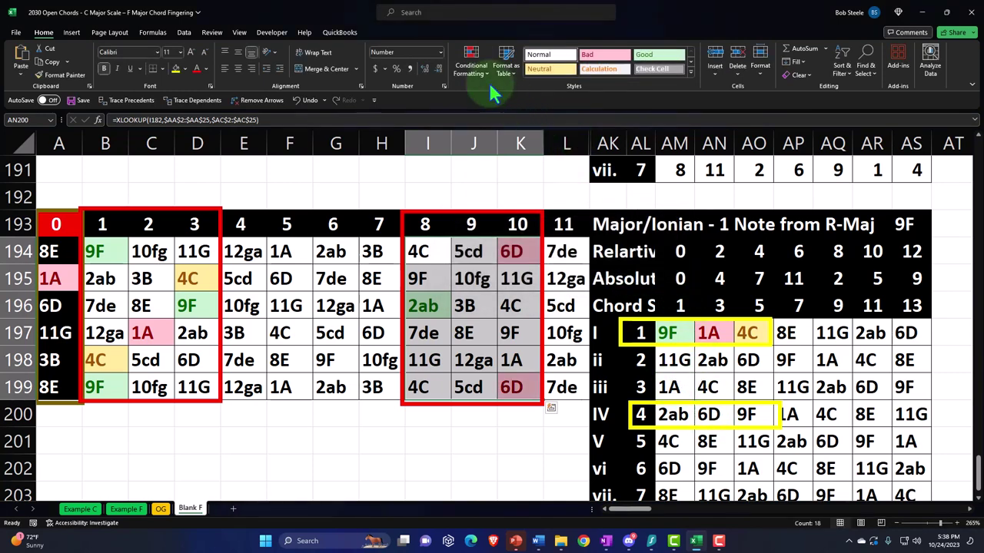
Add a rule to I194:K199 highlighting cells equal to the fifth in AO200 using Yellow Fill with Dark Yellow Text
left_click(471, 66)
mouse_move(539, 97)
left_click(586, 159)
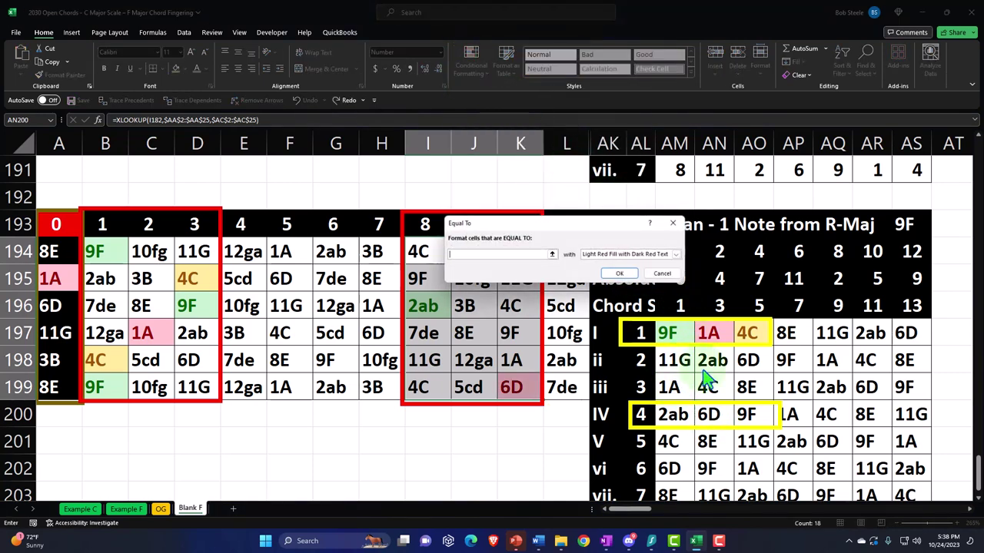
left_click(752, 415)
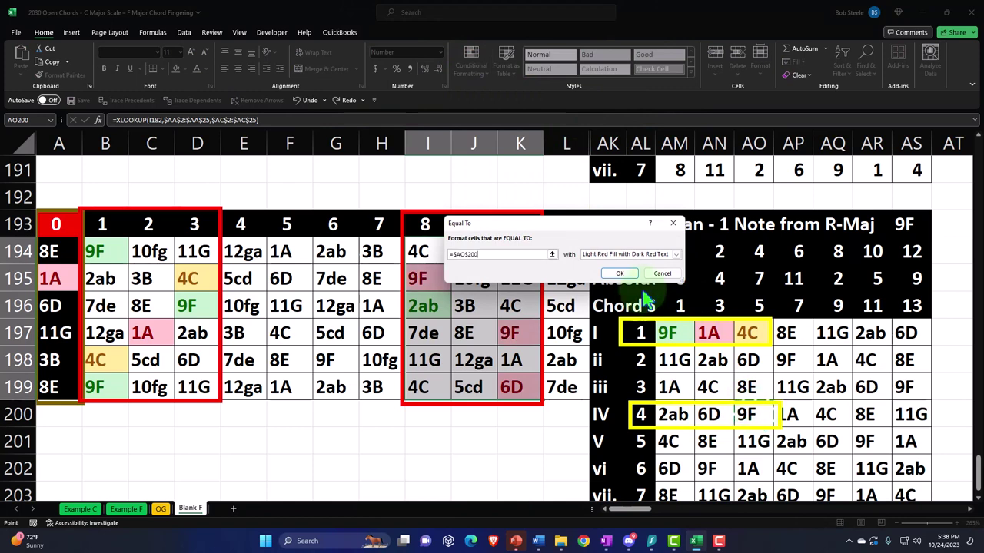
left_click(626, 255)
left_click(624, 269)
left_click(622, 275)
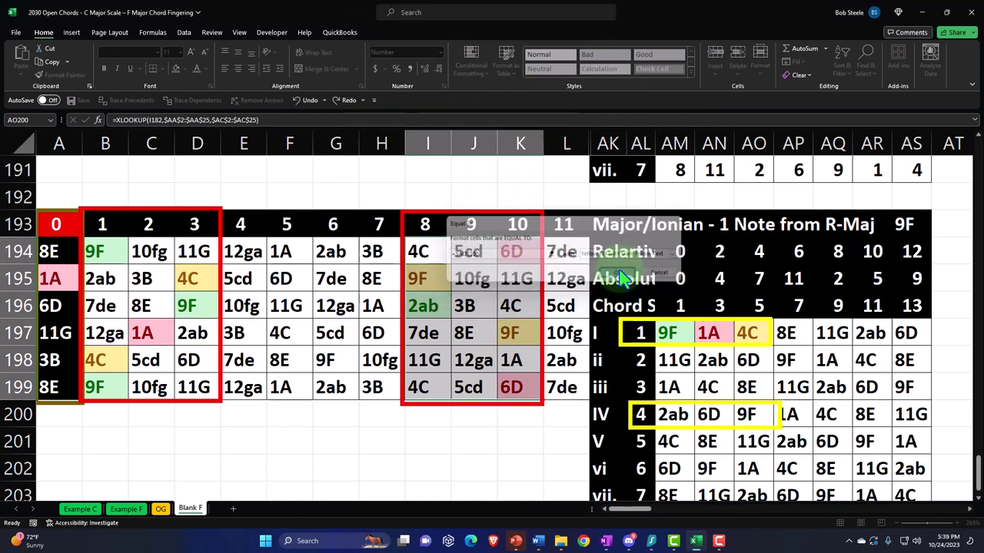
left_click(437, 307)
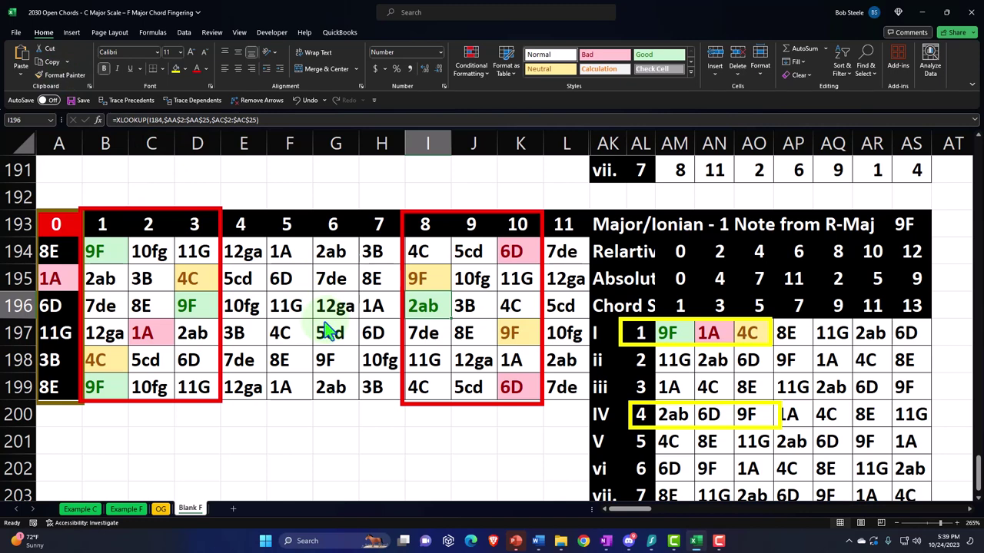
Undo the three highlighting rules added to I194:K199 for the IV chord notes
left_click(302, 102)
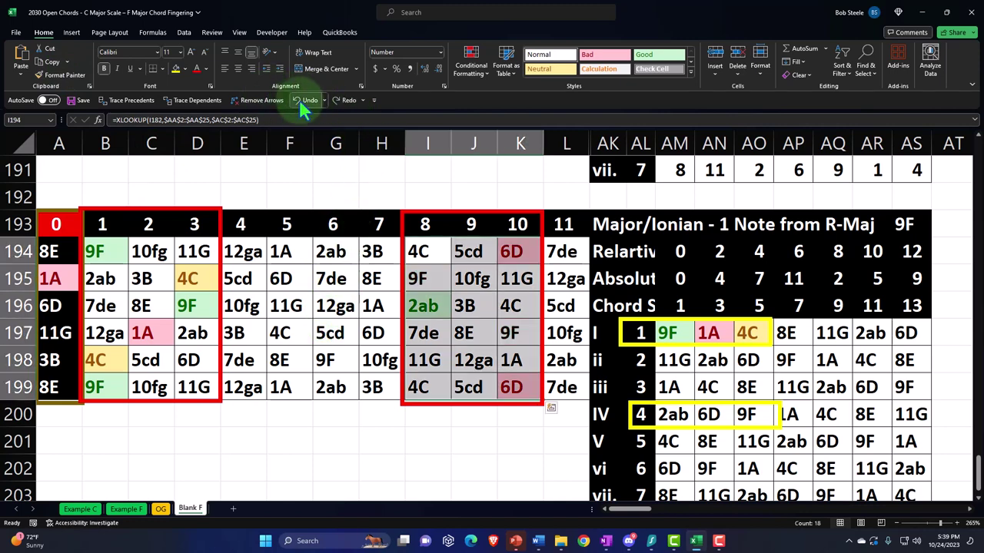
left_click(301, 102)
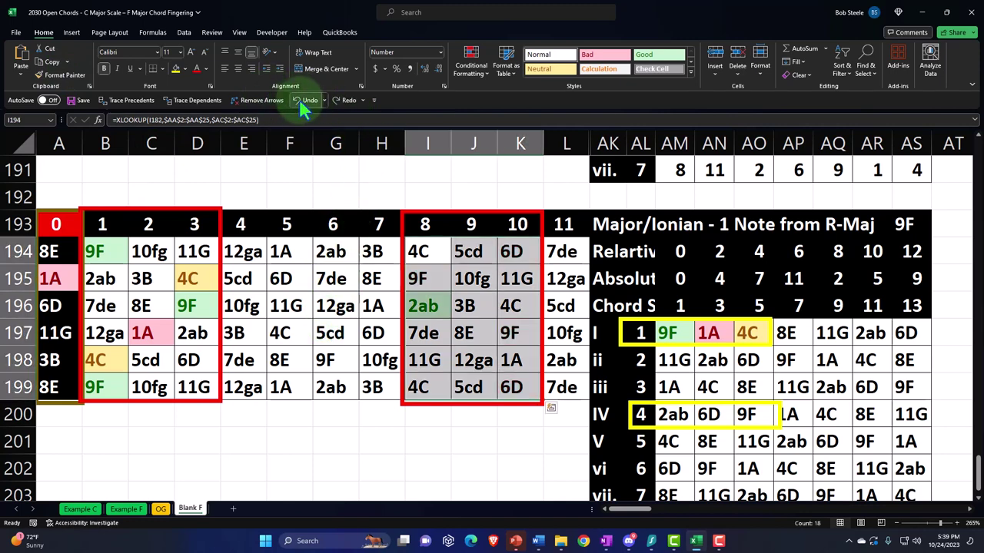
left_click(302, 101)
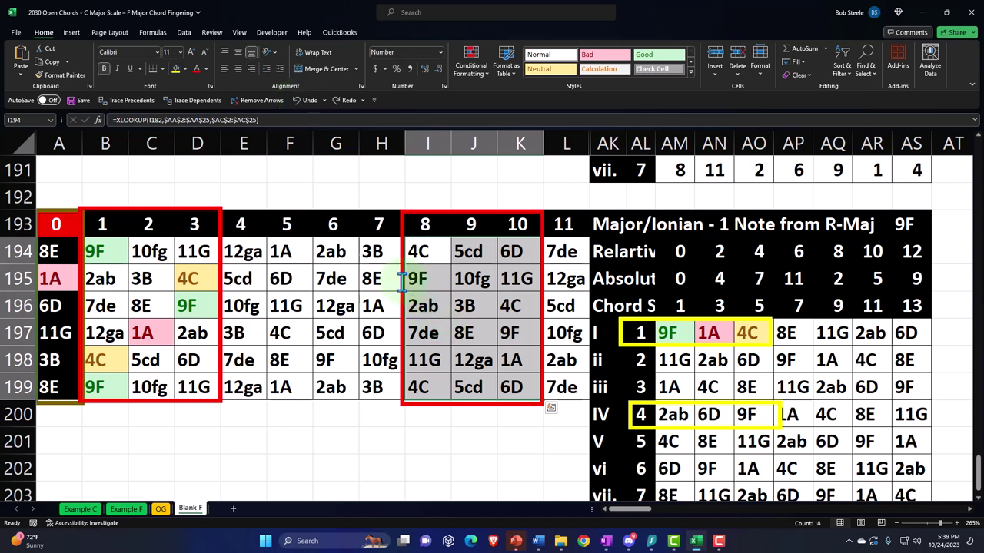
Move the second red frame over frets 6 to 8 and highlight G194:I199 cells equal to AM200 using Green Fill with Dark Green Text
left_click_drag(401, 282, 435, 387)
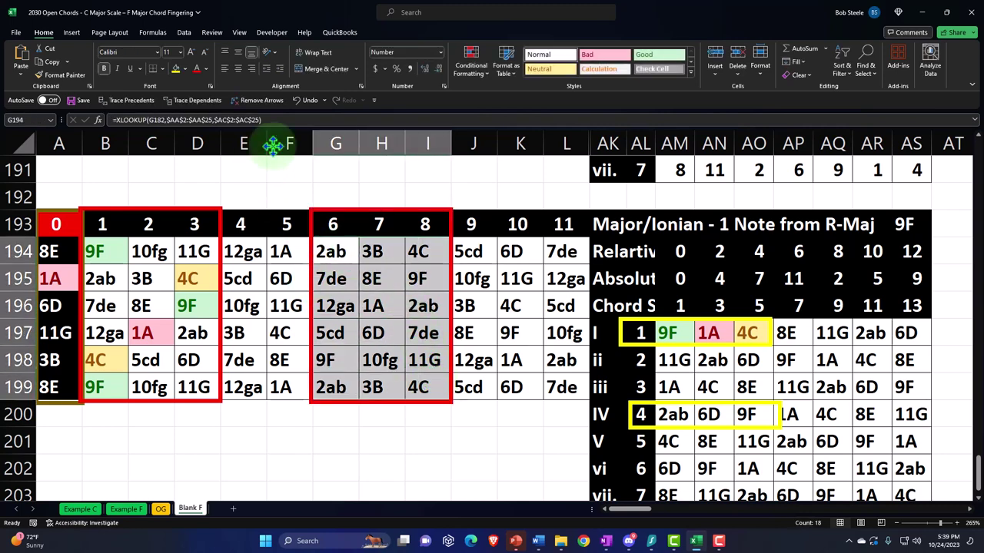
left_click(467, 68)
mouse_move(508, 94)
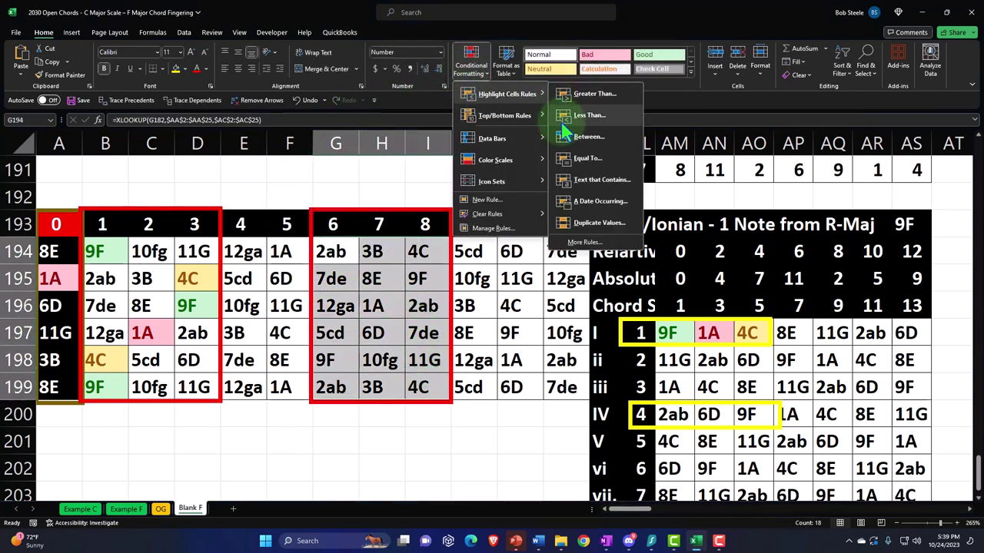
left_click(587, 157)
left_click(673, 414)
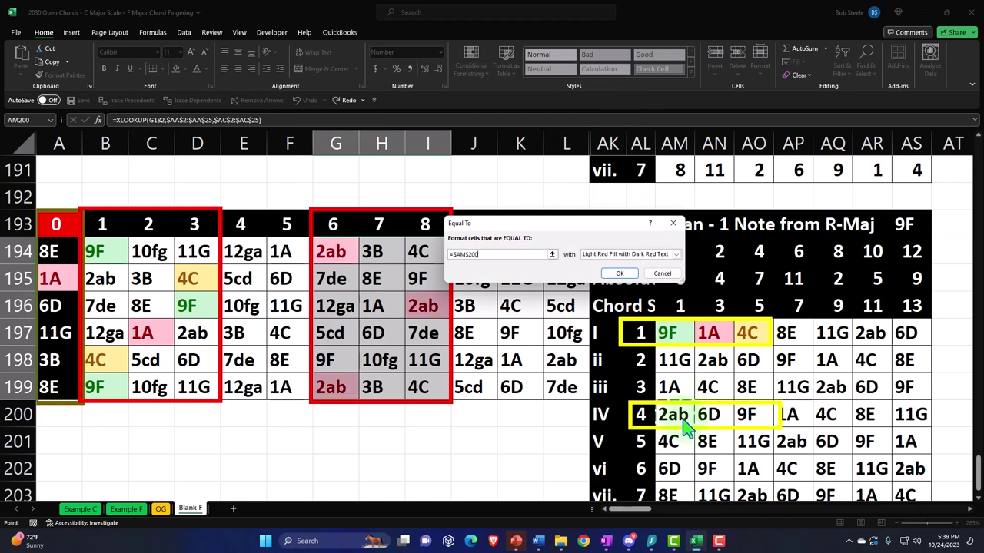
left_click(676, 255)
left_click(652, 276)
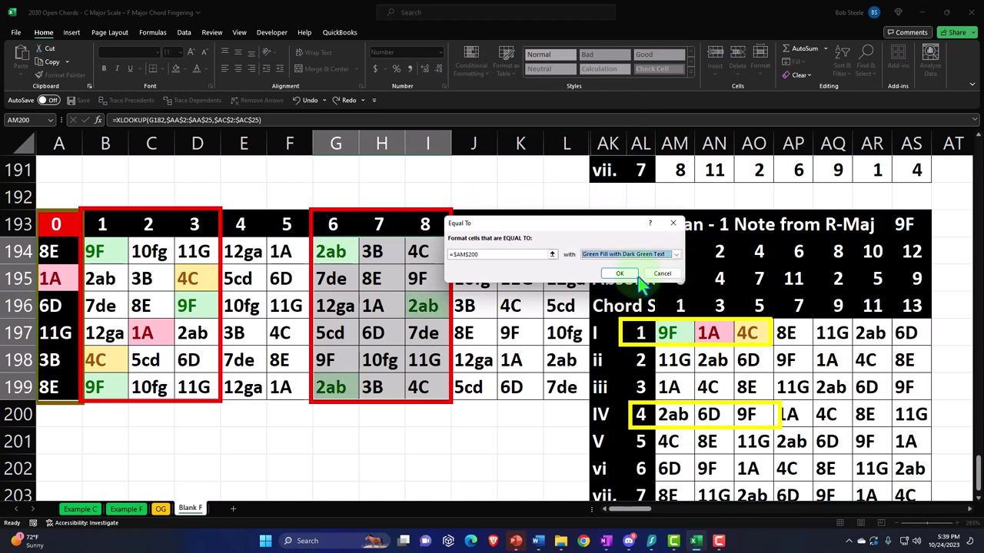
left_click(620, 274)
Add a rule to G194:I199 highlighting cells equal to the third in AN200 using Light Red Fill with Dark Red Text
left_click(470, 65)
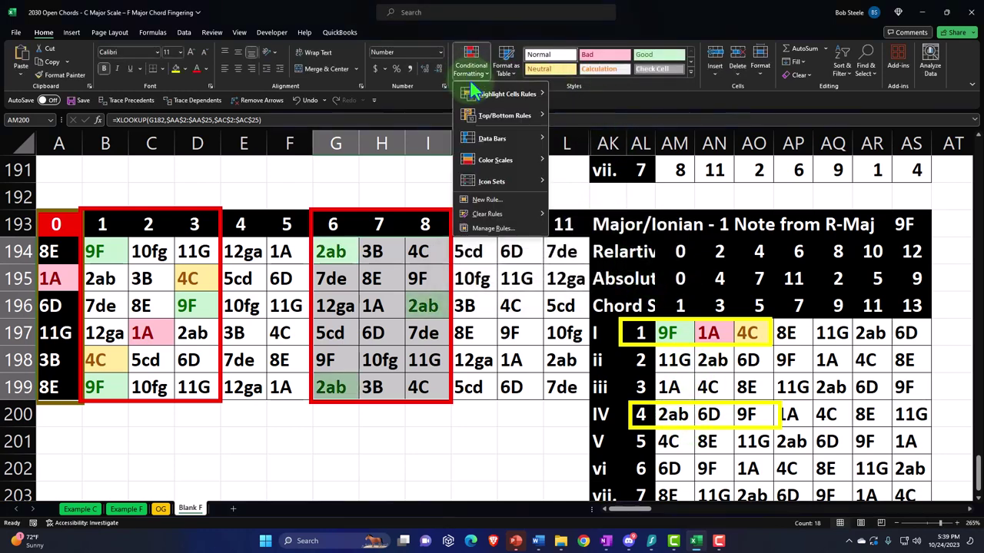
mouse_move(507, 94)
left_click(587, 159)
left_click(715, 419)
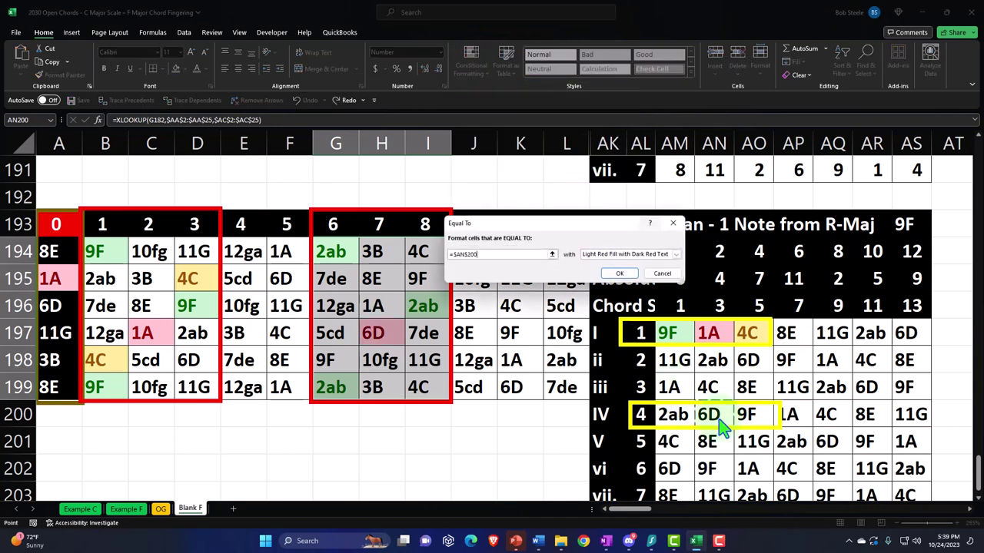
left_click(676, 254)
left_click(661, 263)
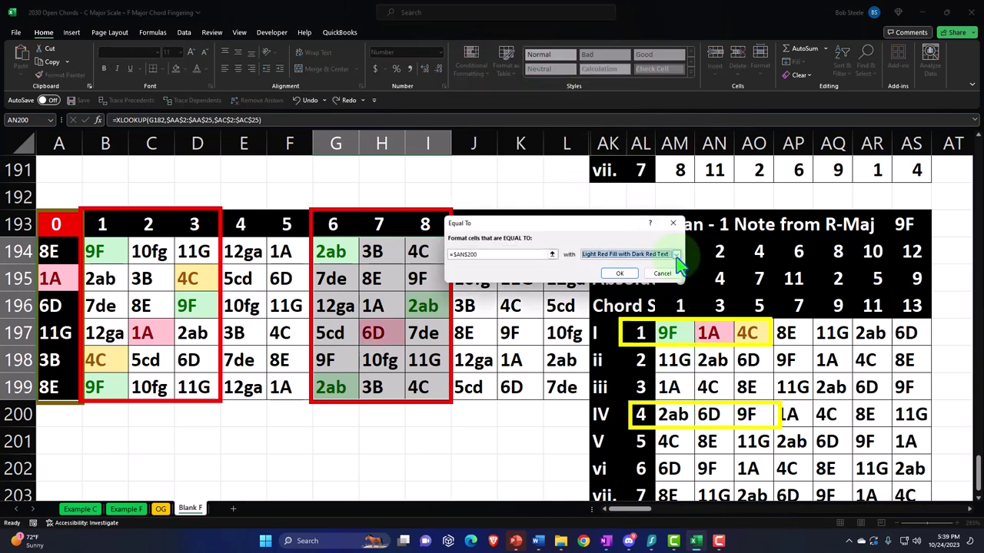
left_click(627, 279)
Add a rule to G194:I199 highlighting cells equal to the fifth in AO200 using Yellow Fill with Dark Yellow Text
left_click(471, 64)
mouse_move(476, 104)
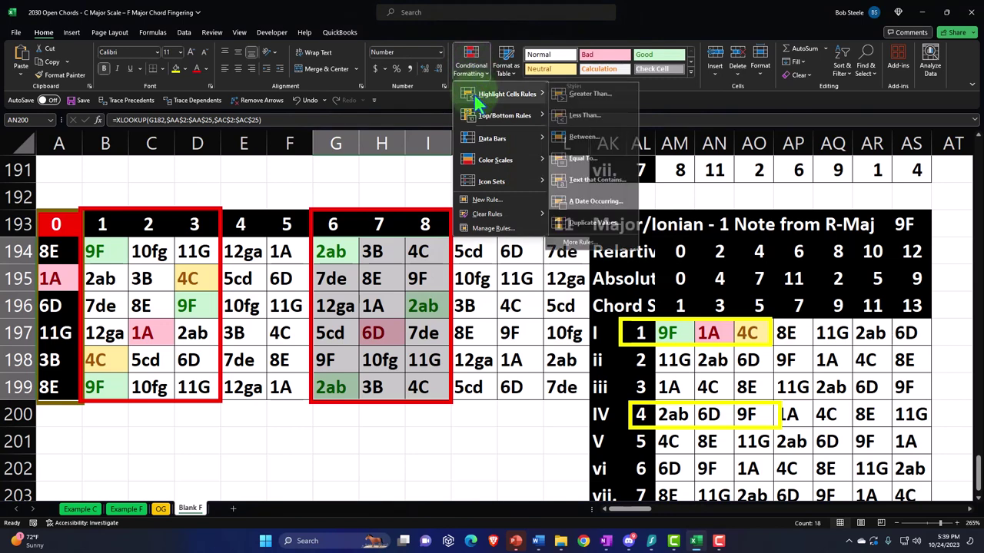
left_click(584, 158)
left_click(747, 416)
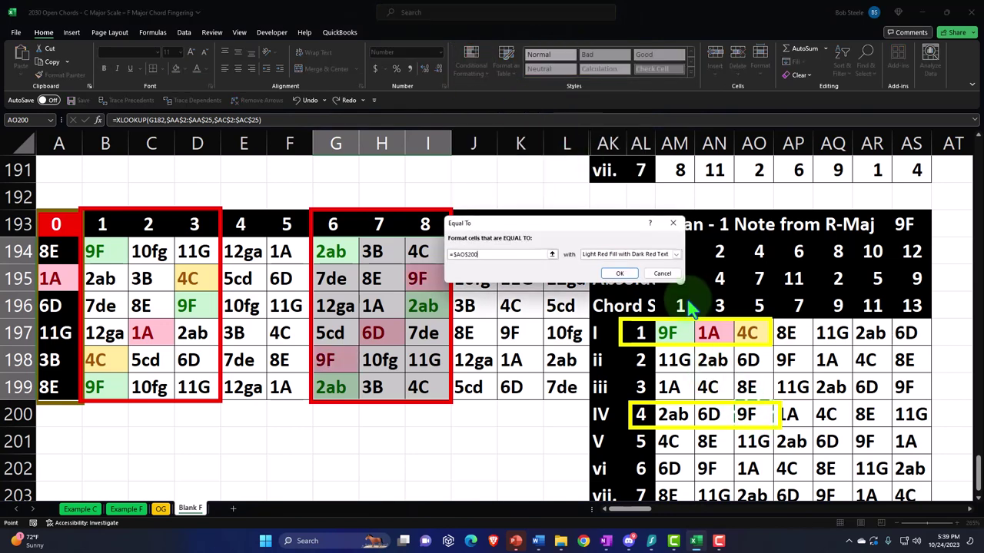
left_click(675, 254)
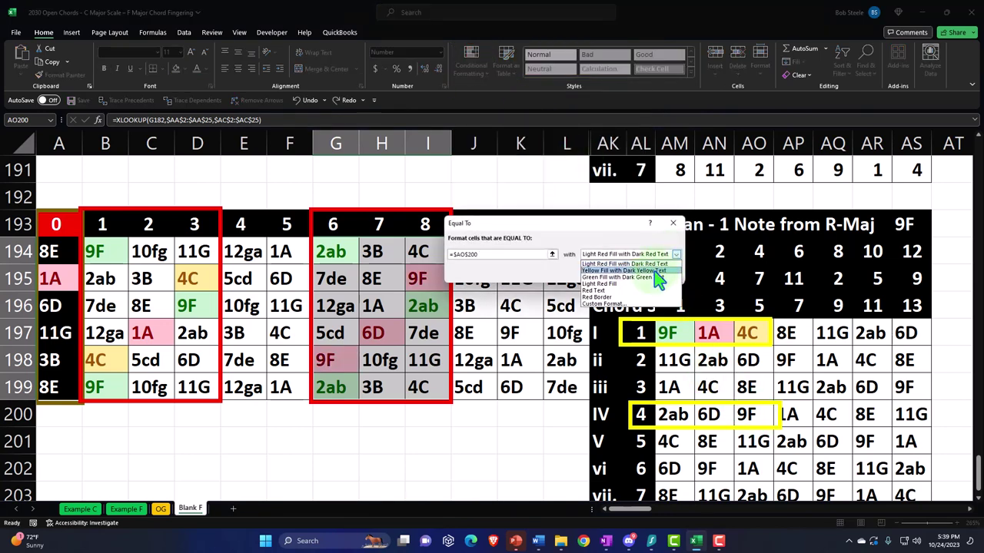
left_click(655, 271)
left_click(626, 279)
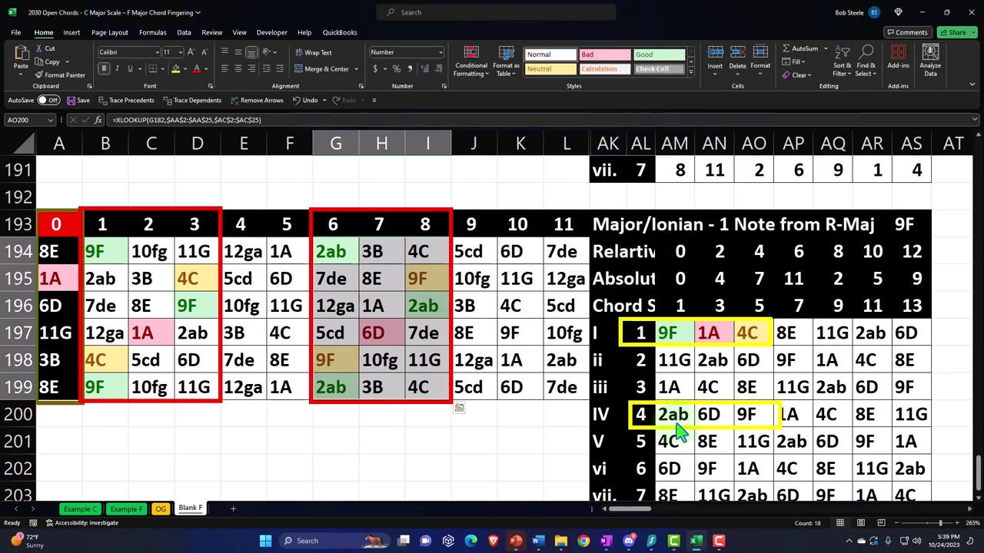
Copy the green, red and yellow note formats from the fretboard onto the IV chord notes in AM200, AN200 and AO200
left_click(424, 306)
left_click(66, 77)
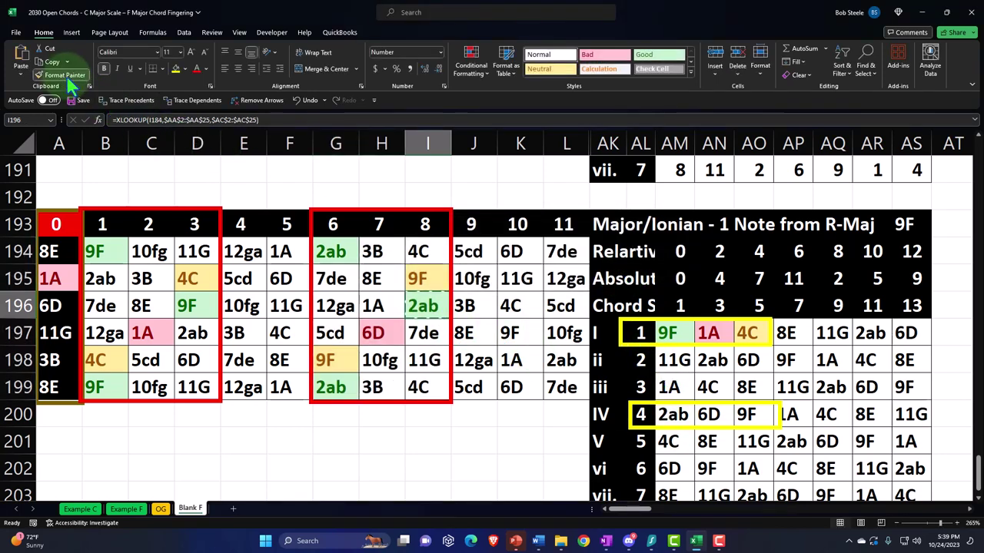
left_click(675, 414)
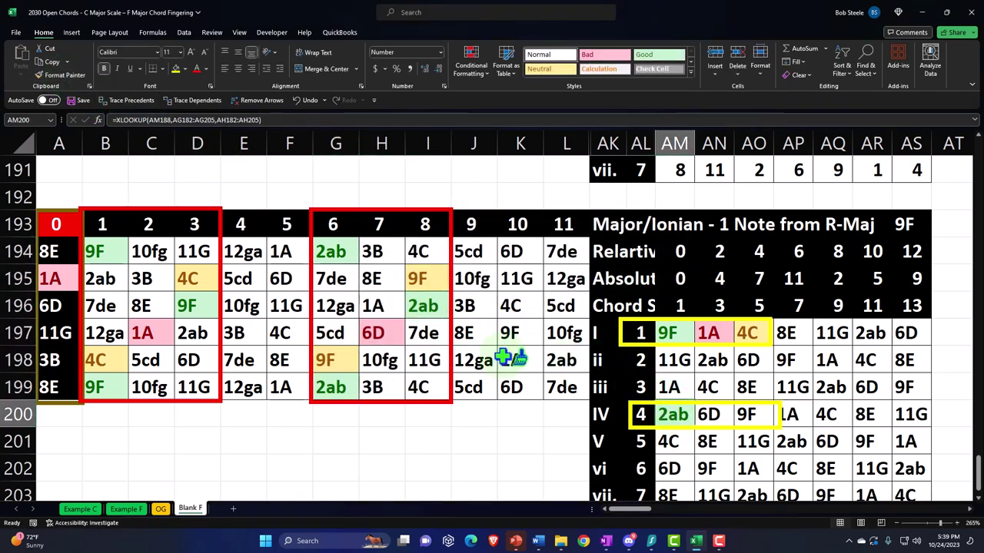
left_click(381, 332)
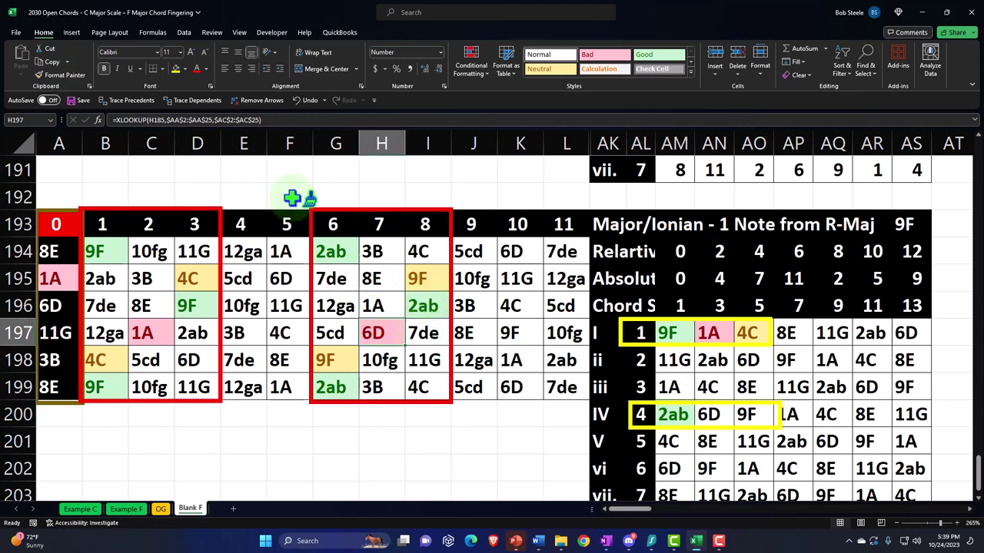
left_click(66, 77)
left_click(708, 414)
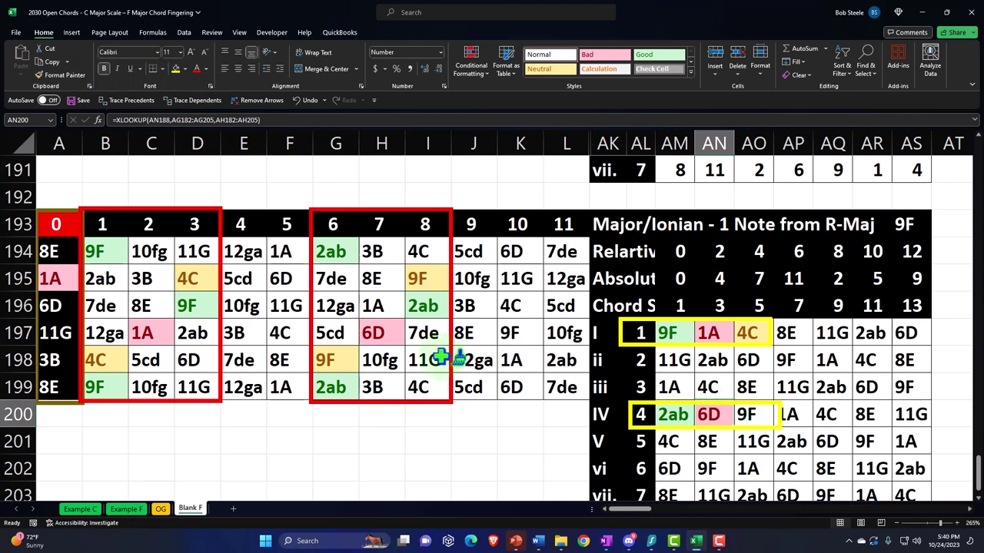
left_click(439, 280)
left_click(65, 77)
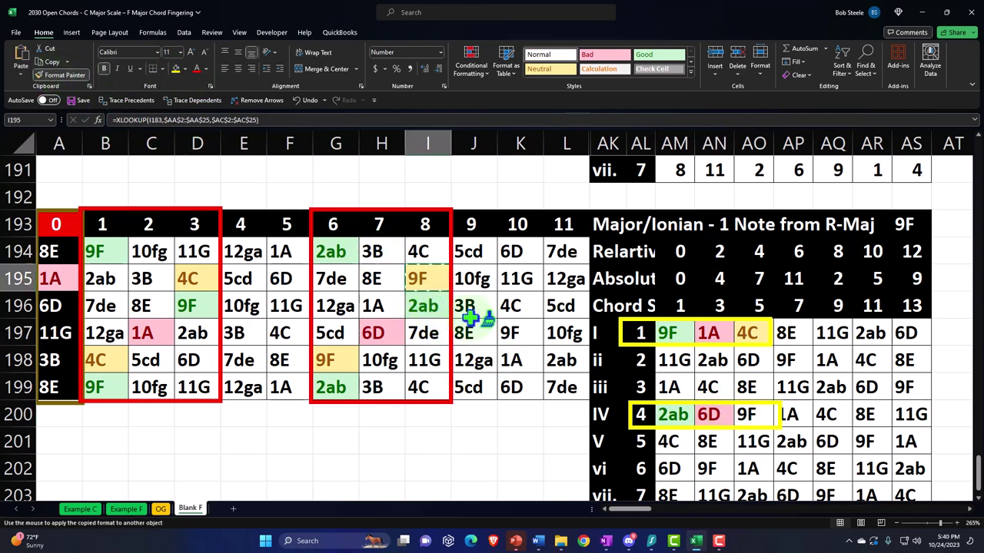
left_click(753, 415)
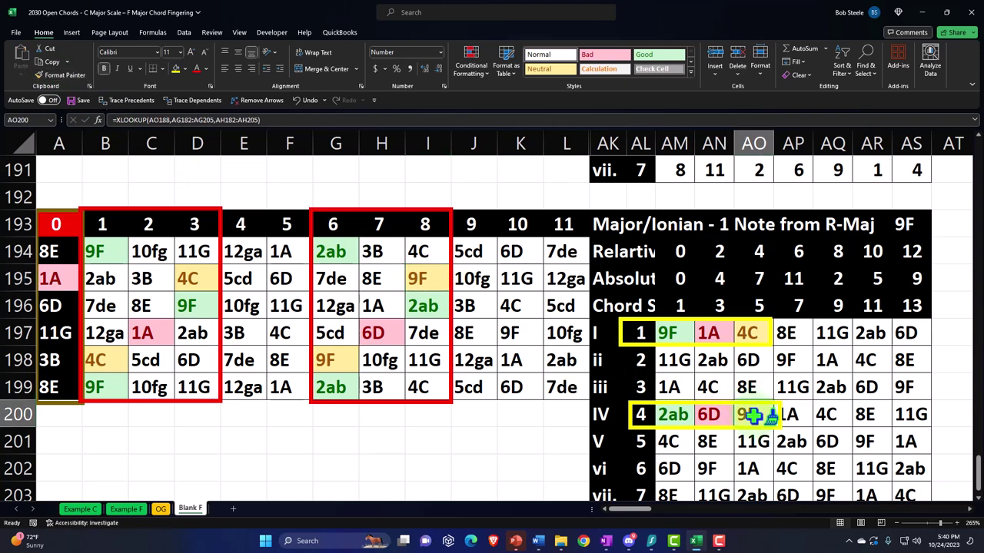
Duplicate the red frame over frets 8 to 10 and the yellow frame around the V chord's first three notes in row 201
left_click(452, 283)
key("ctrl+c")
key("ctrl+v")
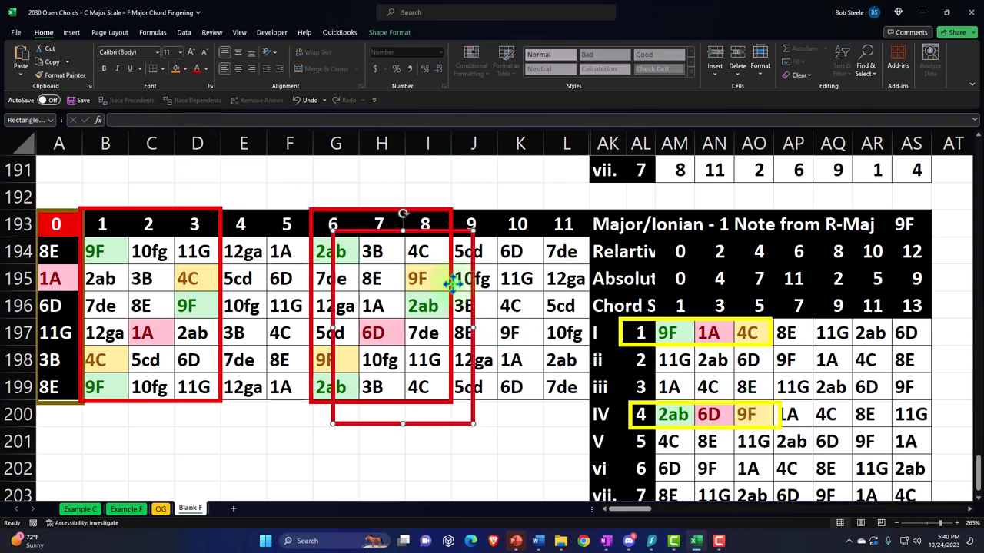
left_click_drag(471, 279, 542, 256)
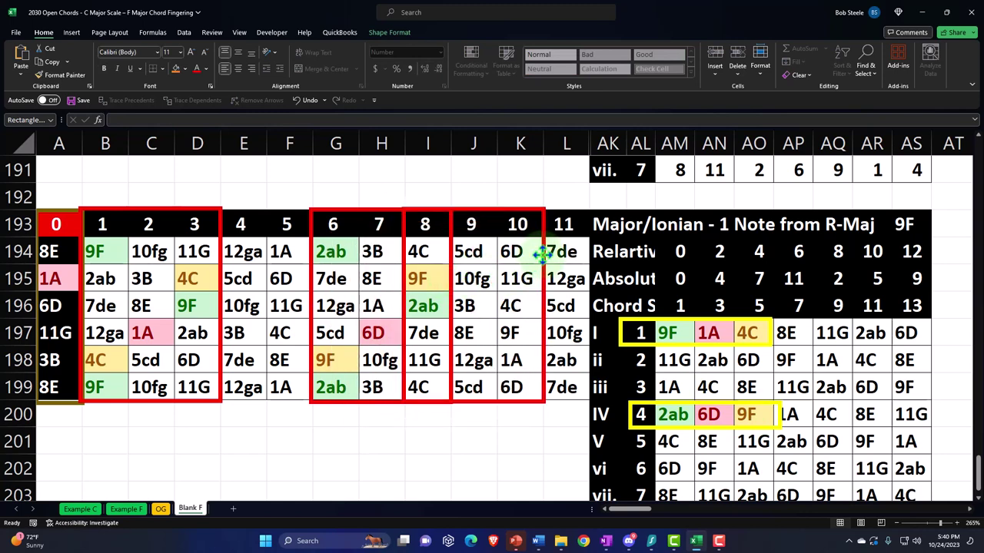
left_click(652, 401)
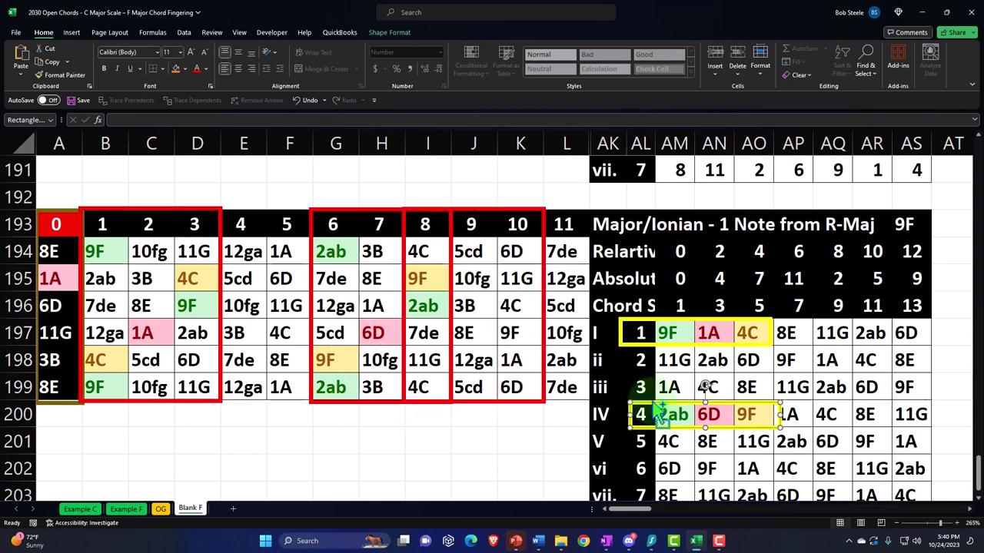
left_click_drag(654, 407, 638, 452)
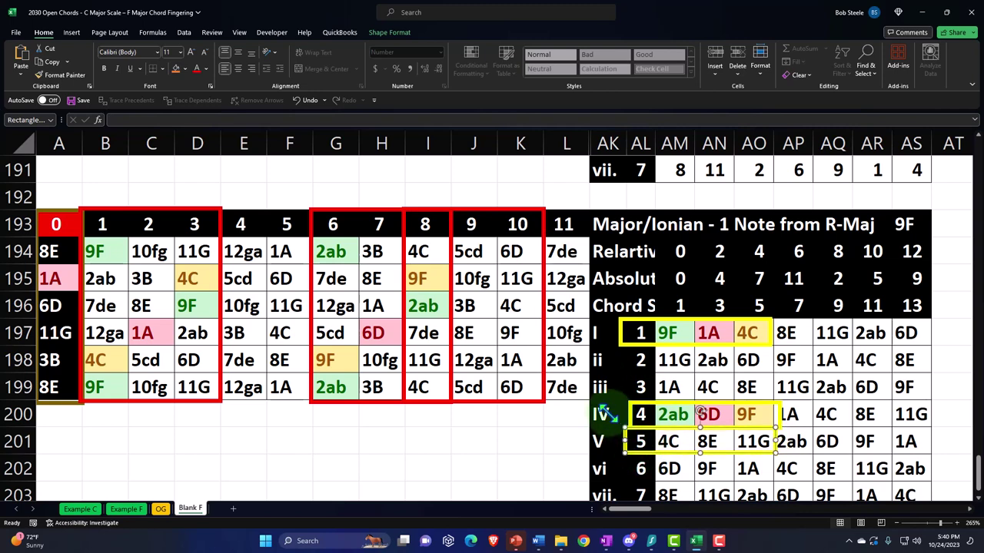
left_click(542, 350)
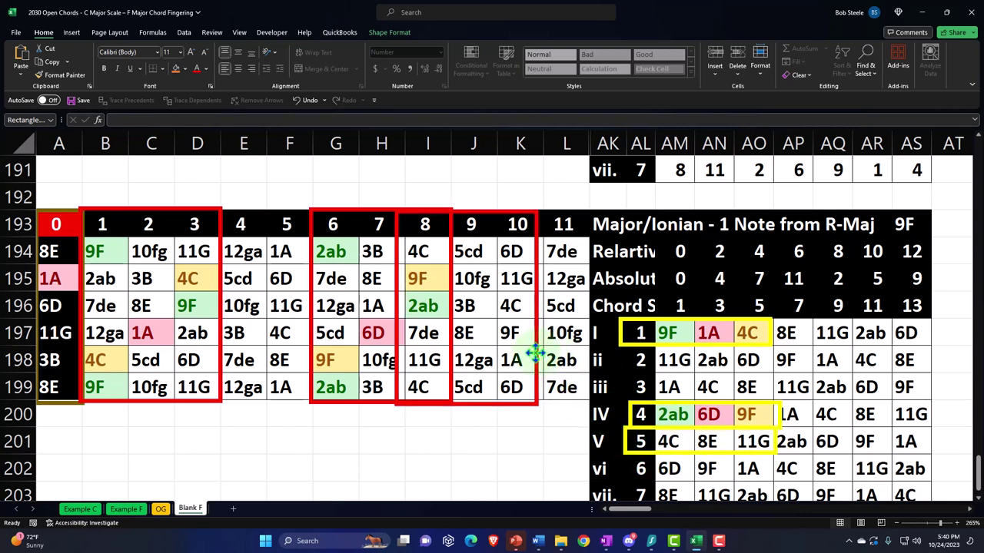
left_click(541, 352)
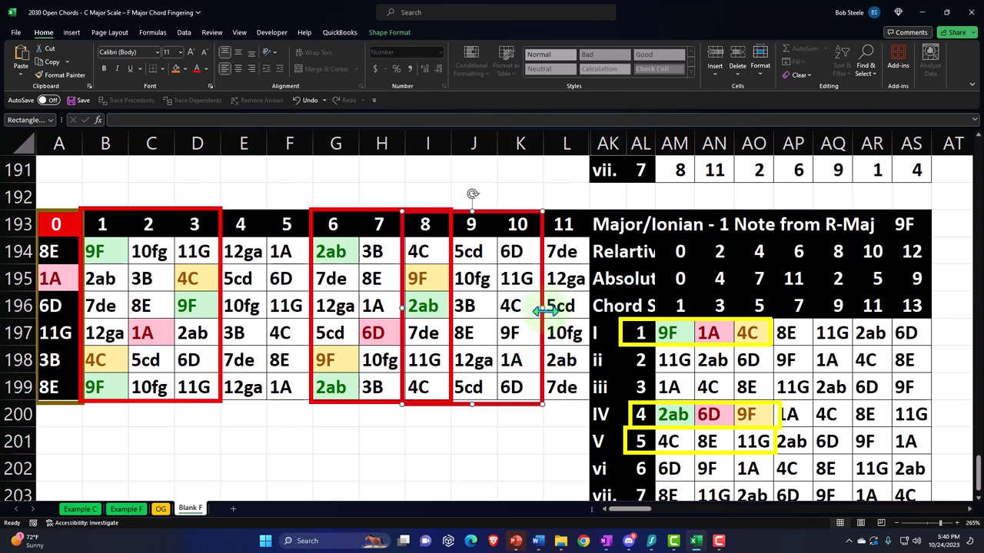
Add a rule to I194:K199 highlighting cells equal to the V chord root in AM201 using Green Fill with Dark Green Text
left_click_drag(419, 250, 510, 387)
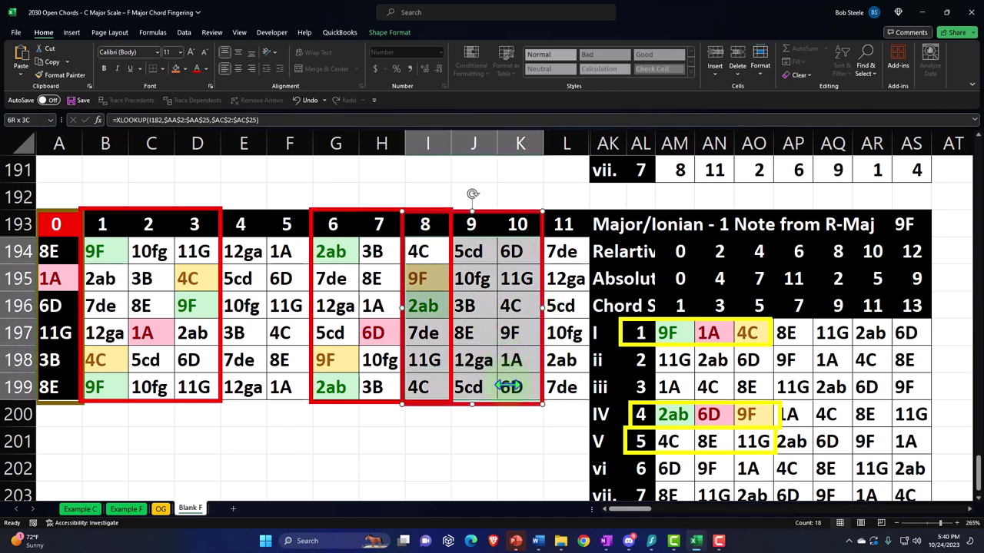
left_click(471, 62)
mouse_move(498, 99)
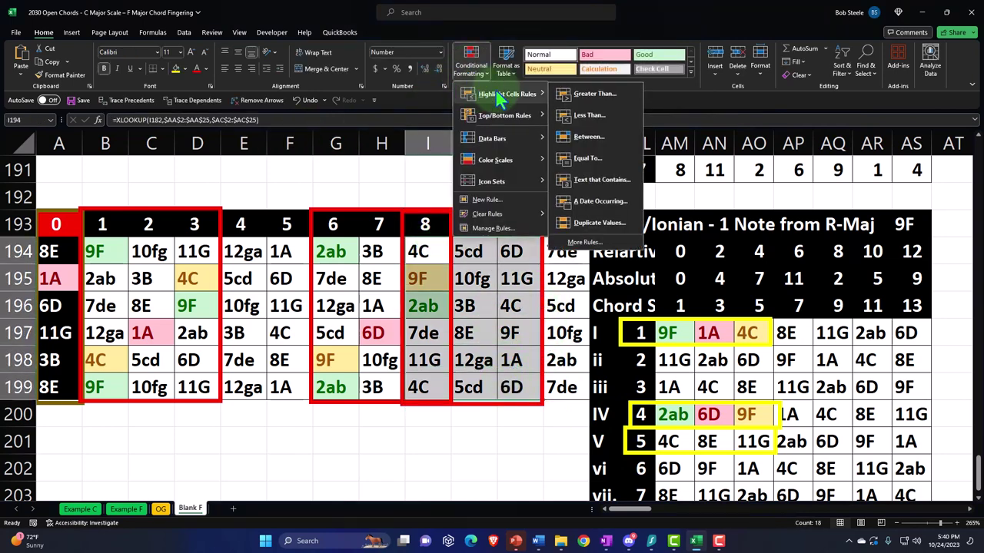
left_click(587, 158)
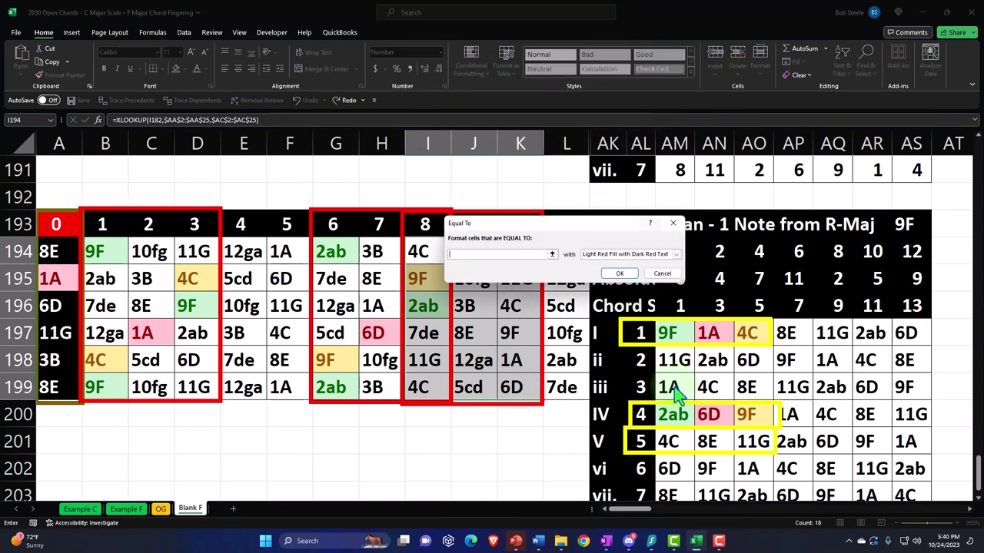
left_click(668, 442)
left_click(674, 254)
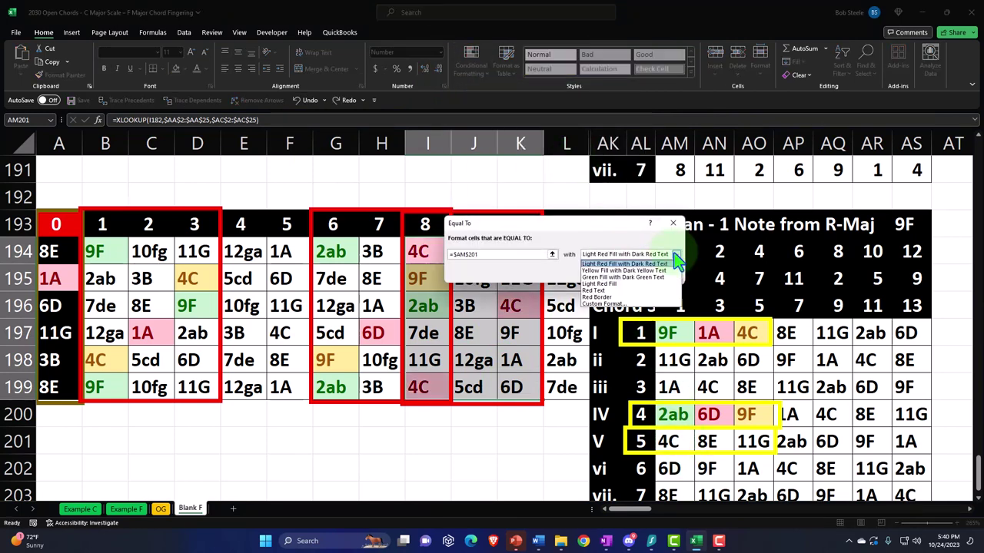
left_click(663, 277)
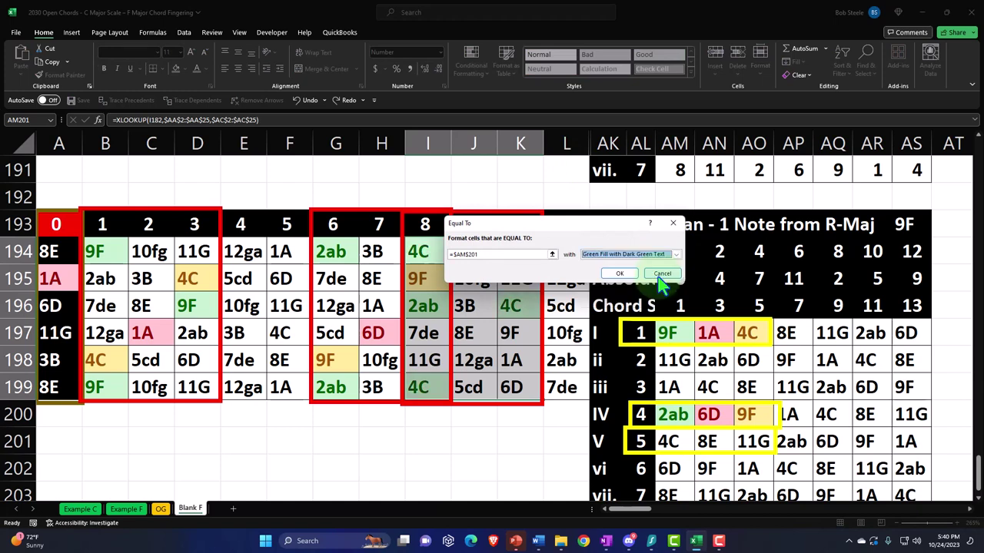
left_click(619, 274)
Add a rule to I194:K199 highlighting cells equal to the third in AN201 using Light Red Fill with Dark Red Text
left_click(472, 62)
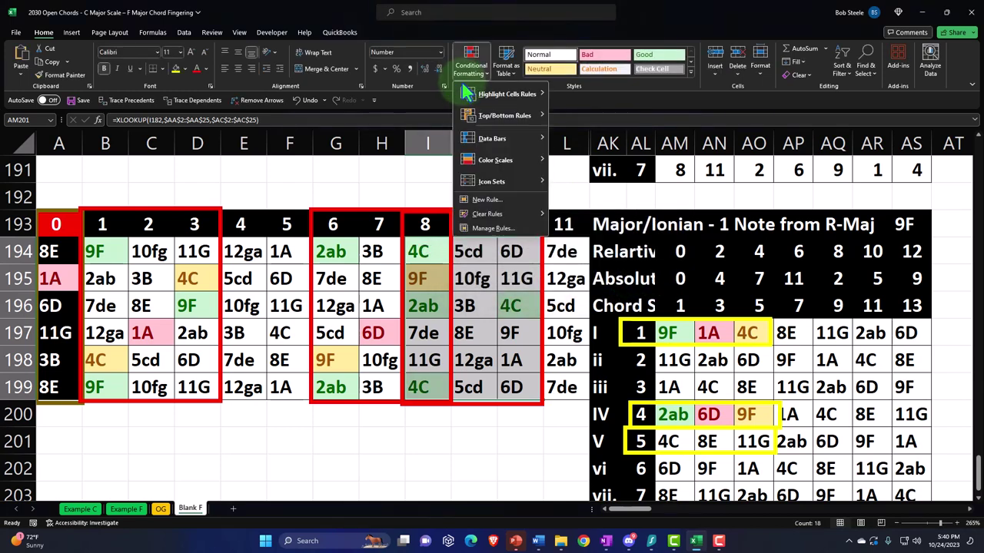
mouse_move(500, 94)
left_click(567, 158)
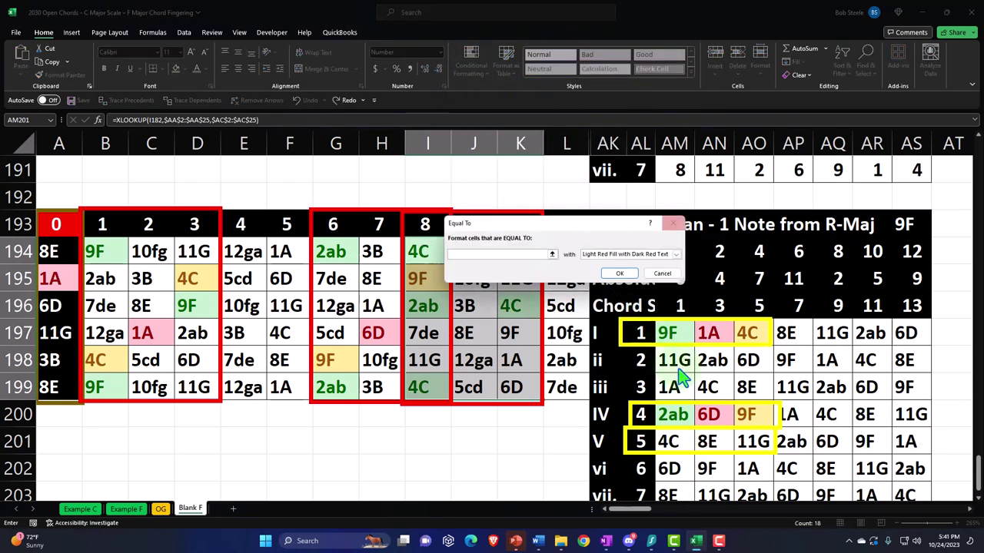
left_click(707, 442)
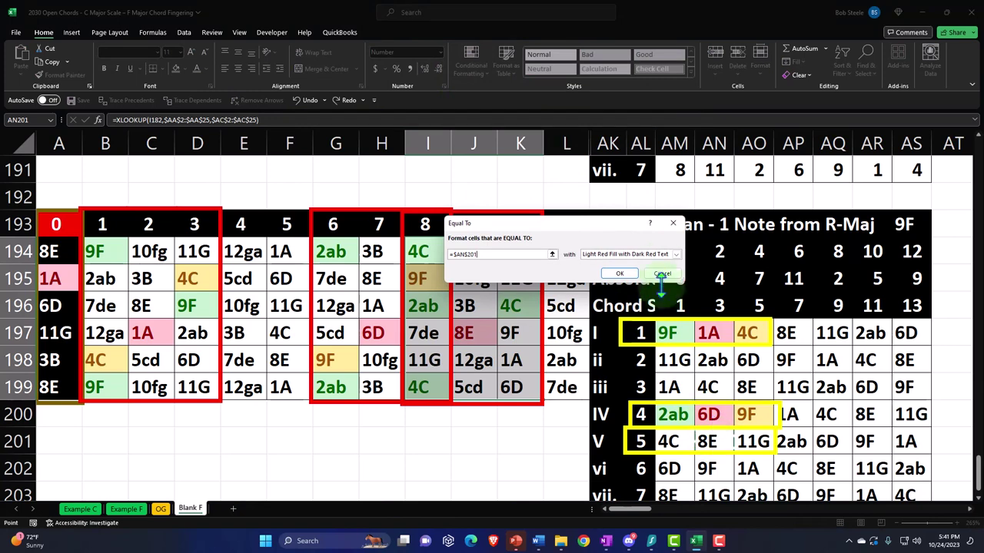
left_click(621, 274)
Try highlighting I194:K199 cells equal to AO201 using Green Fill with Dark Green Text, and undo that rule
left_click(472, 61)
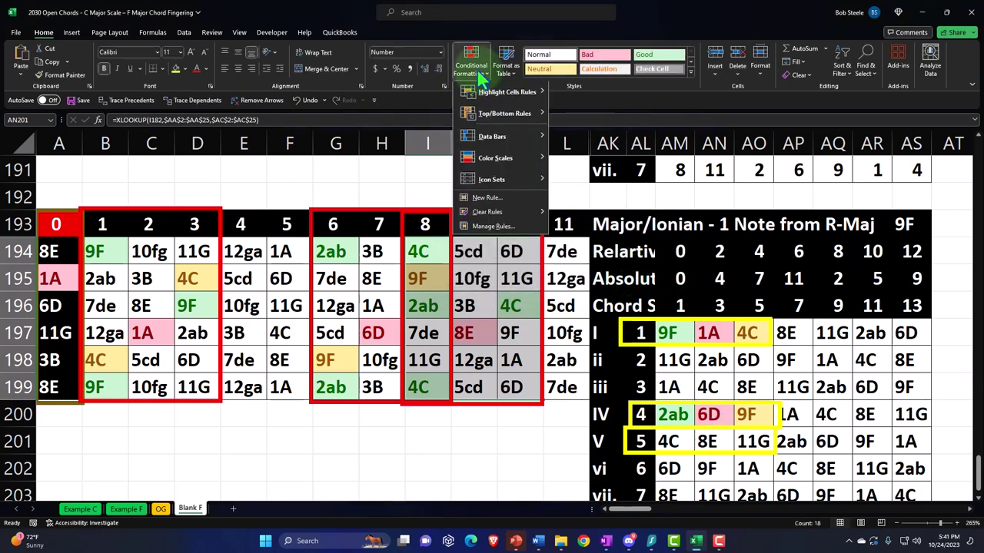
mouse_move(484, 96)
left_click(566, 158)
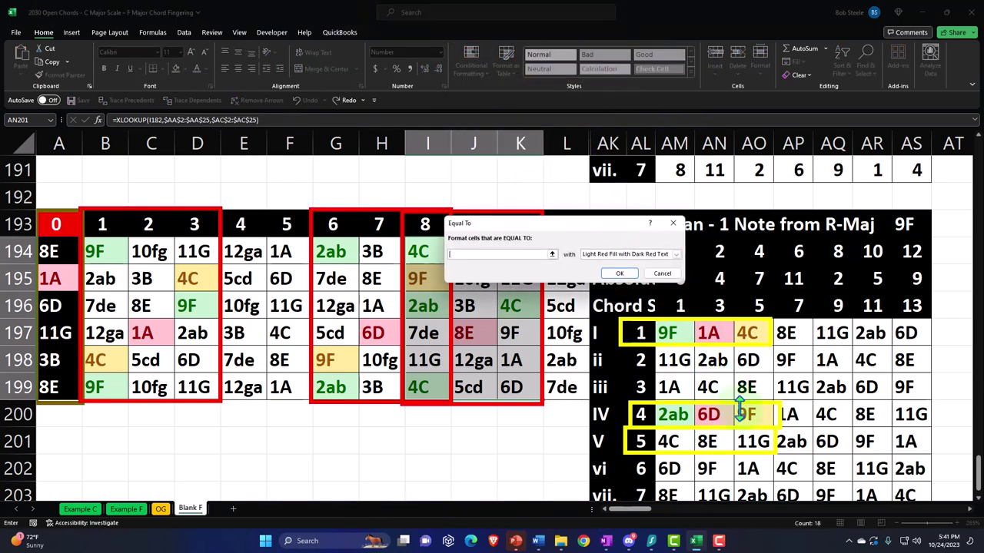
left_click(761, 441)
left_click(676, 255)
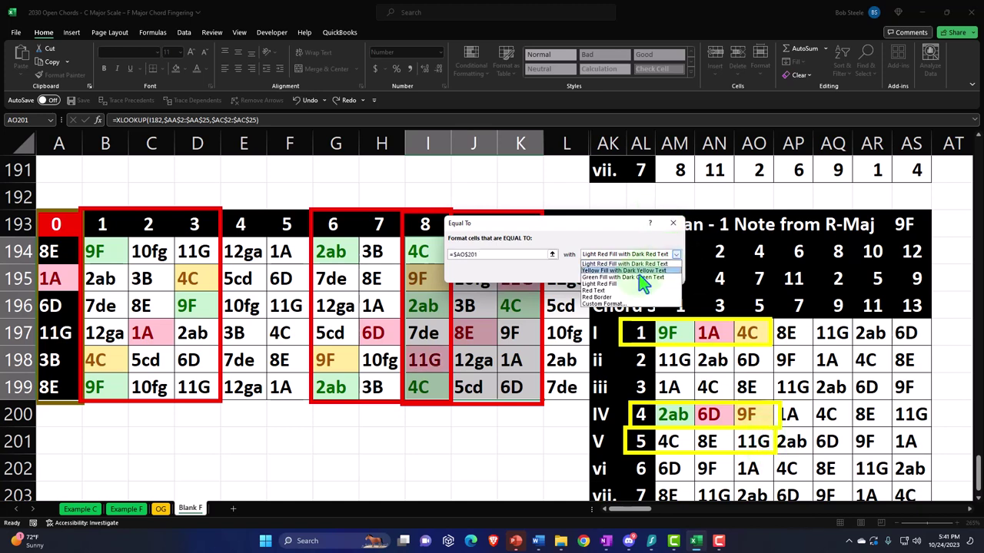
left_click(636, 277)
left_click(621, 275)
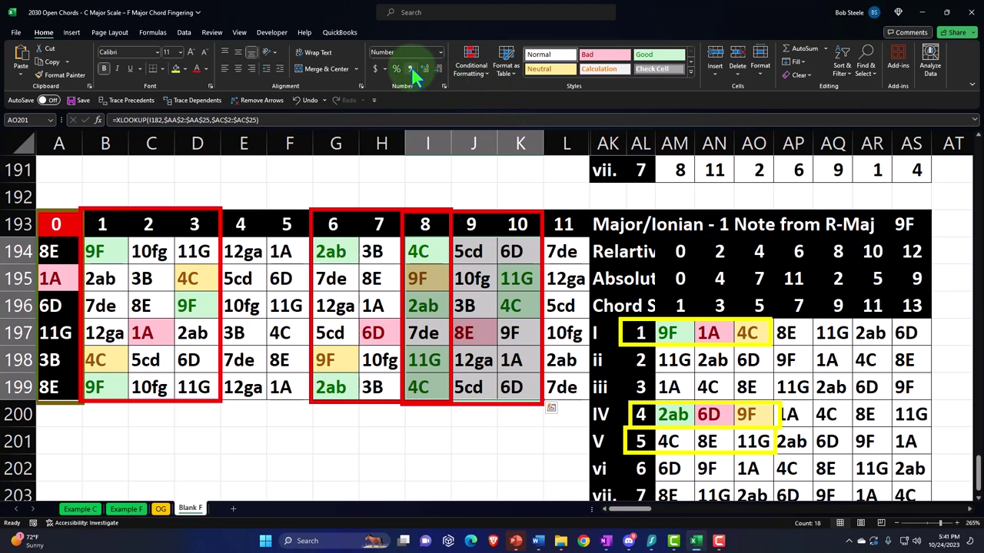
left_click(302, 100)
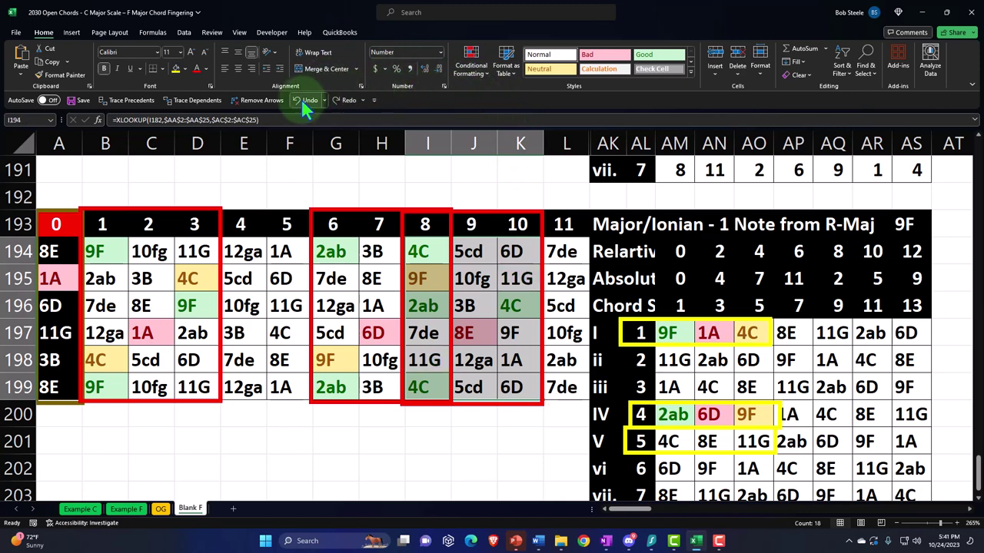
Add a rule to I194:K199 highlighting cells equal to the fifth in AO201 using Yellow Fill with Dark Yellow Text
left_click(462, 73)
mouse_move(500, 97)
left_click(587, 171)
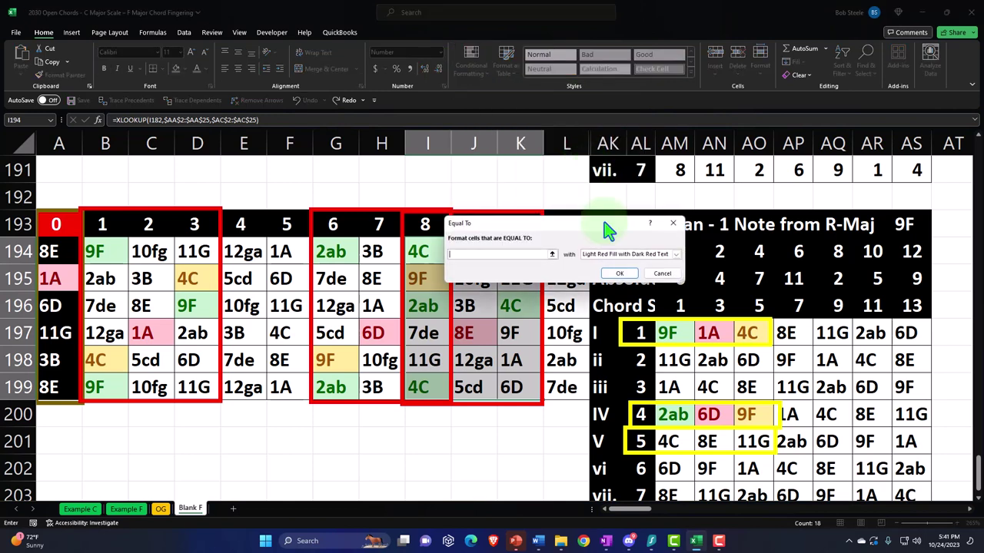
left_click(749, 442)
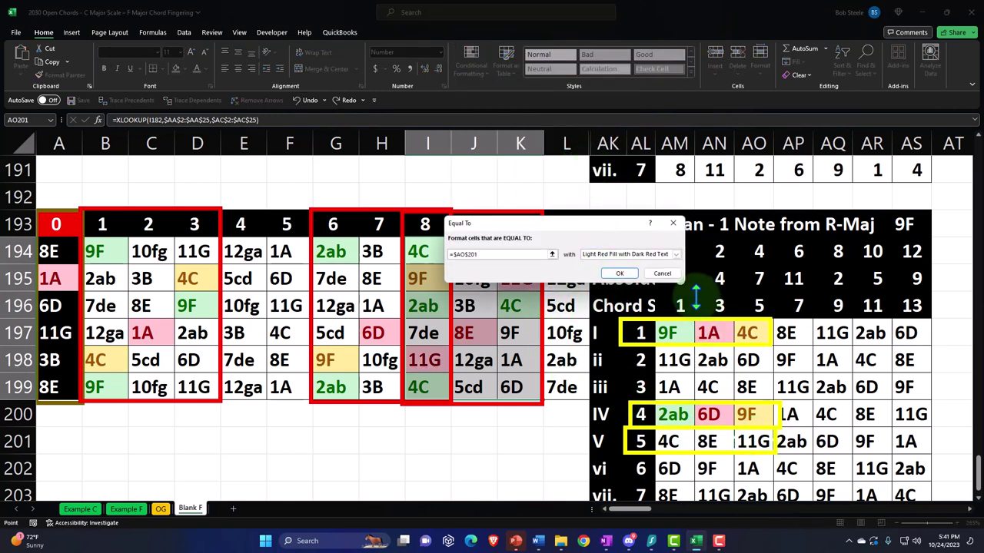
left_click(675, 255)
left_click(649, 268)
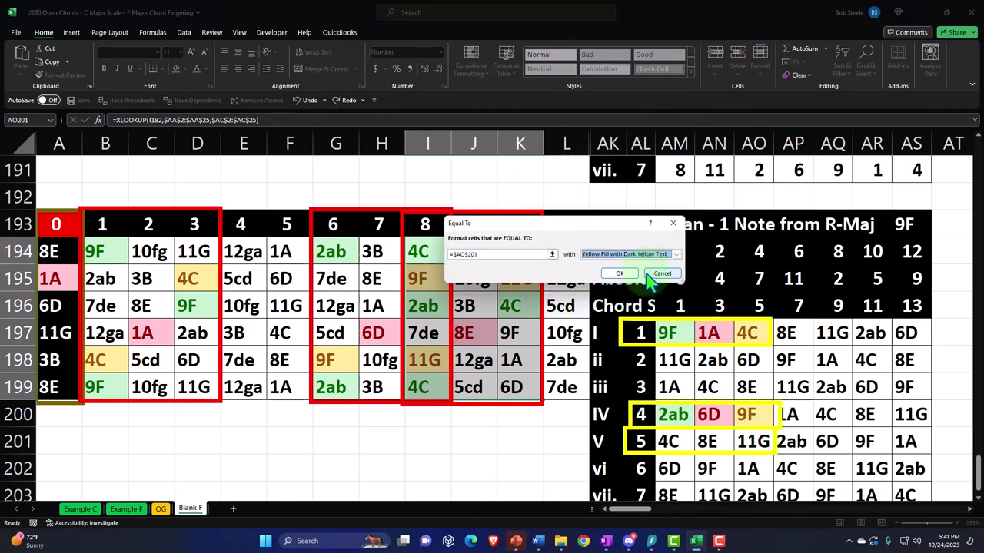
left_click(620, 273)
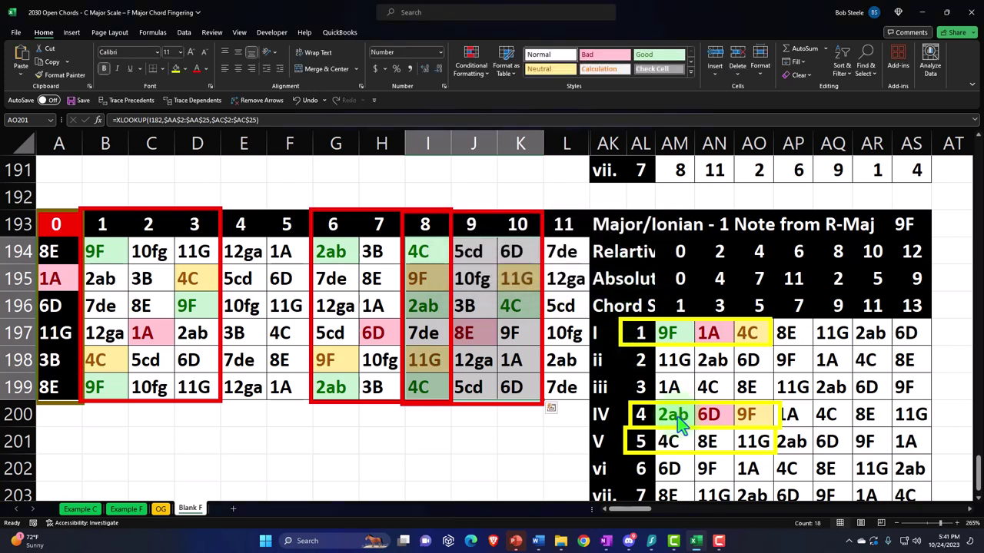
Copy the green, red and yellow note formats from K196, J197 and K195 onto the V chord notes in AM201, AN201 and AO201
left_click(517, 306)
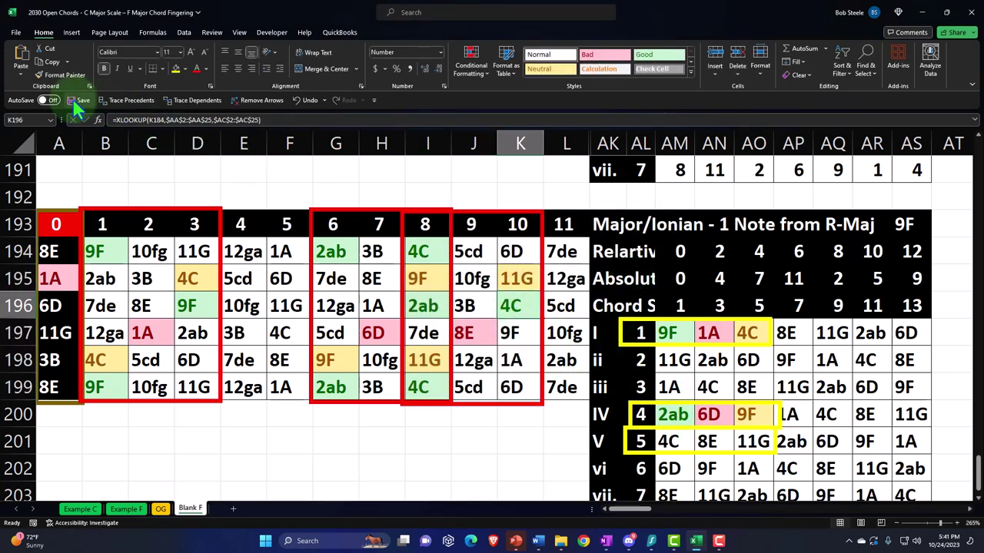
left_click(60, 74)
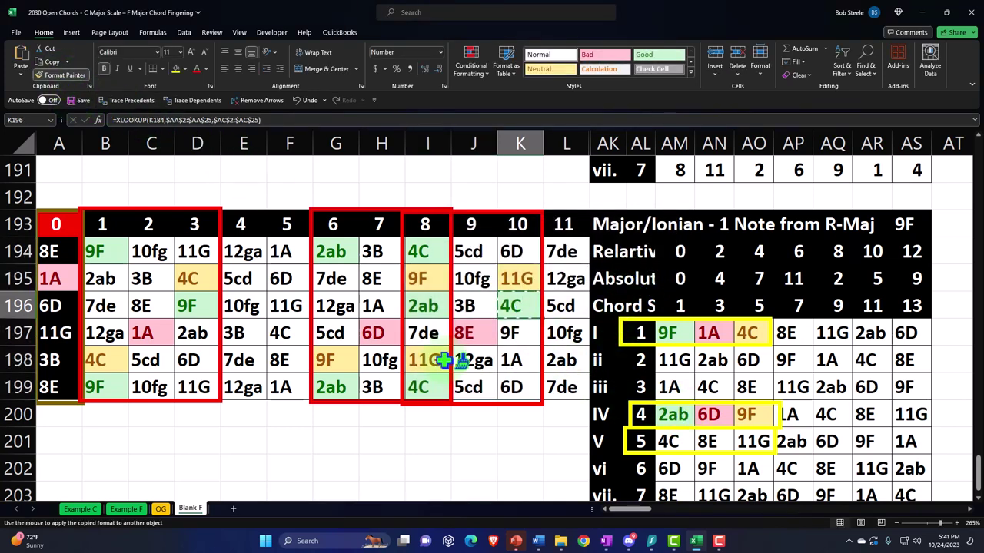
left_click(666, 439)
left_click(461, 332)
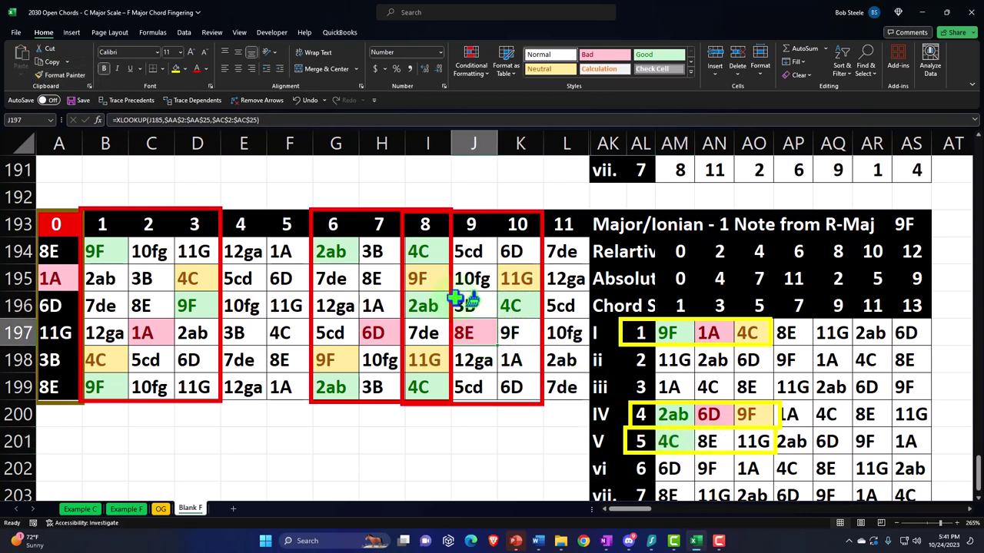
left_click(60, 75)
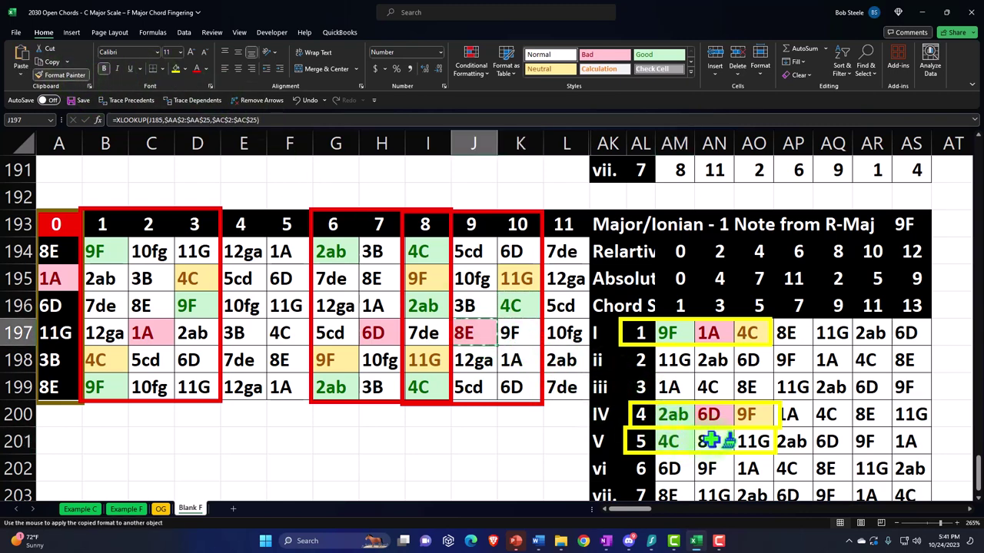
left_click(709, 440)
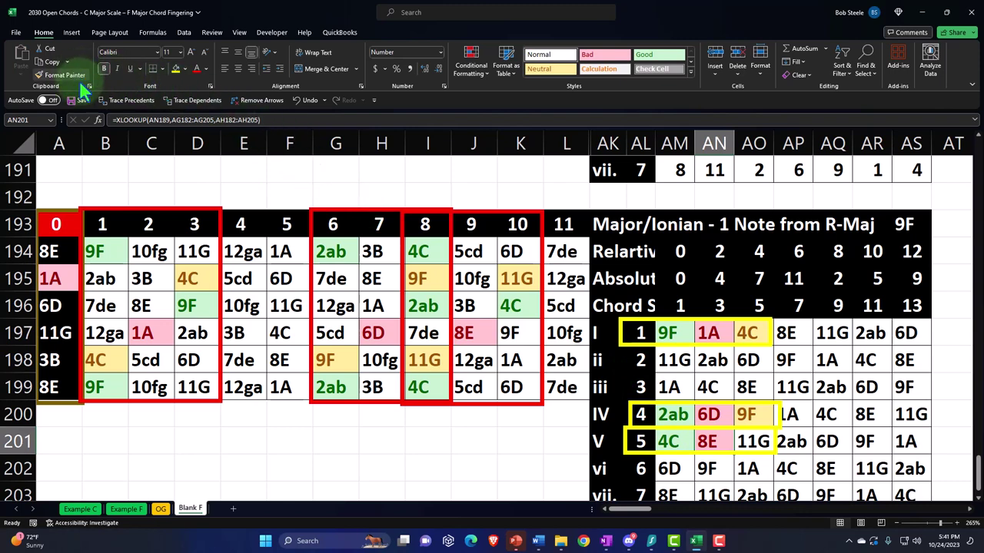
left_click(512, 278)
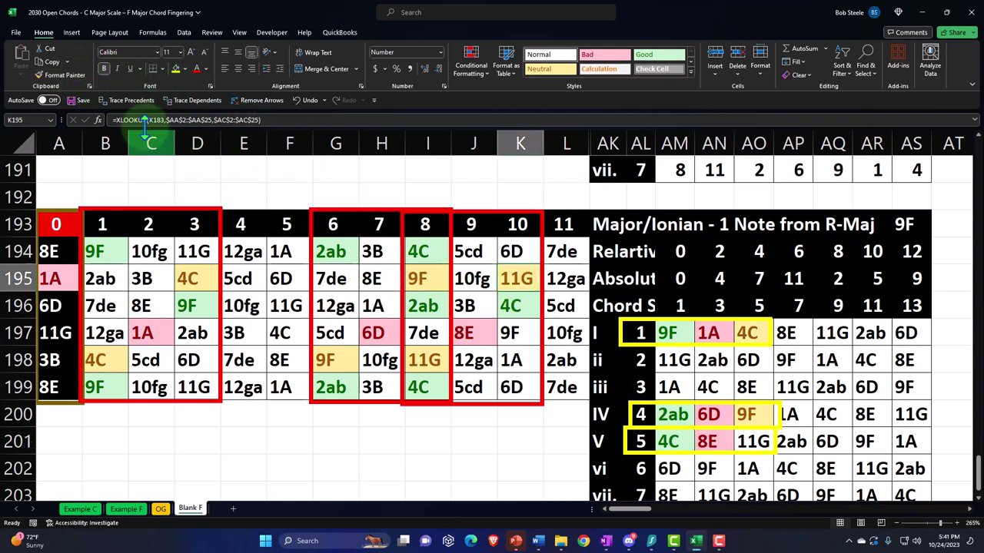
left_click(60, 74)
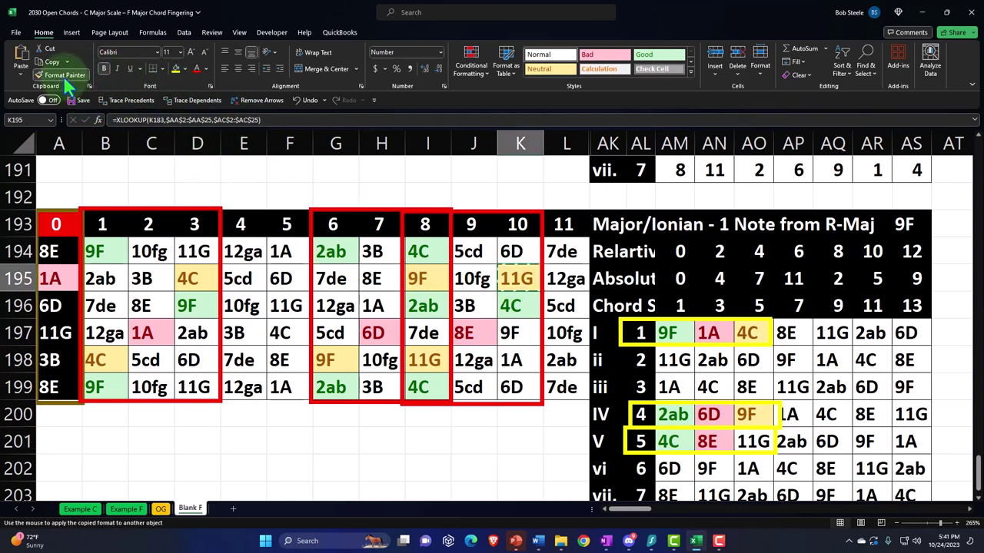
left_click(757, 442)
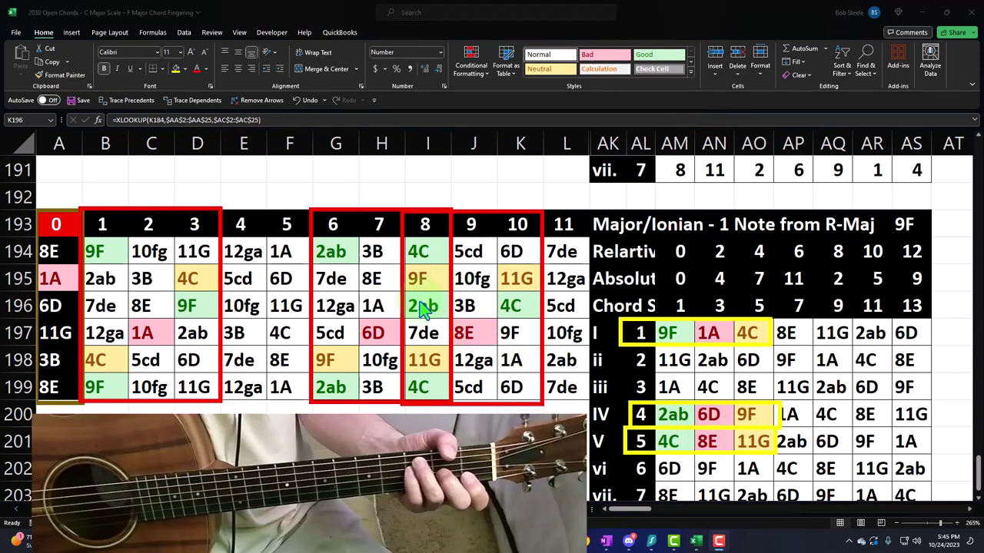
Examine the root notes of the framed I, IV and V chord shapes in D196, I196, K196 and G194
left_click(192, 306)
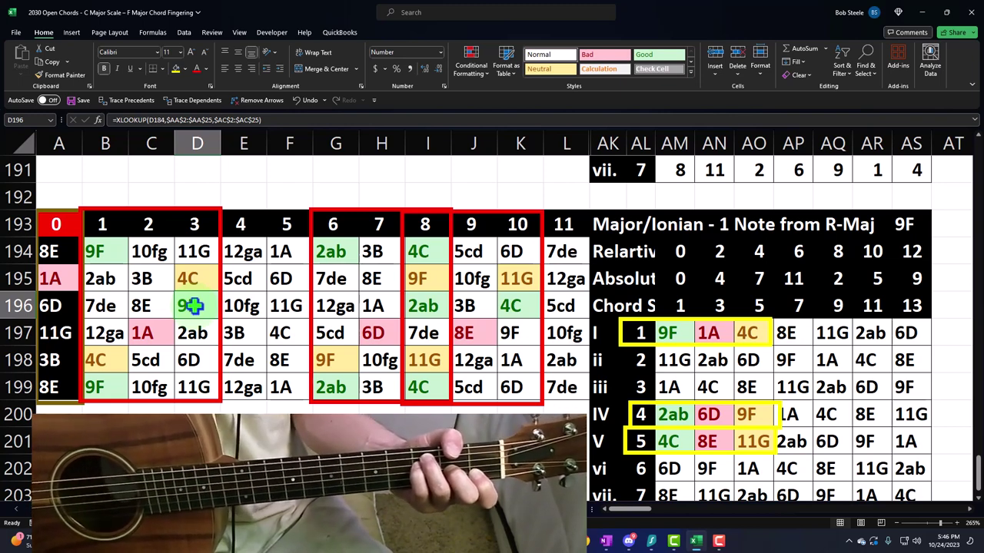
left_click(417, 306)
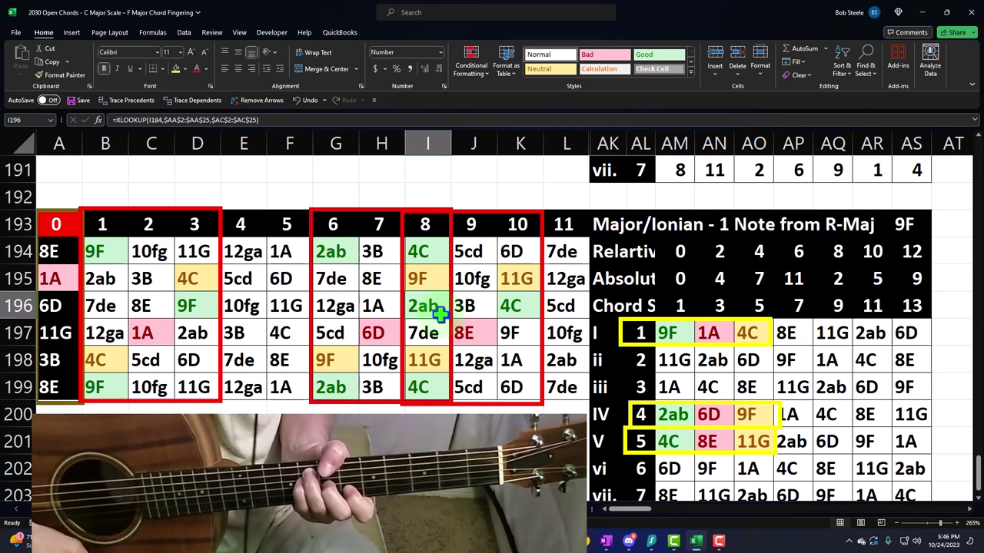
left_click(508, 306)
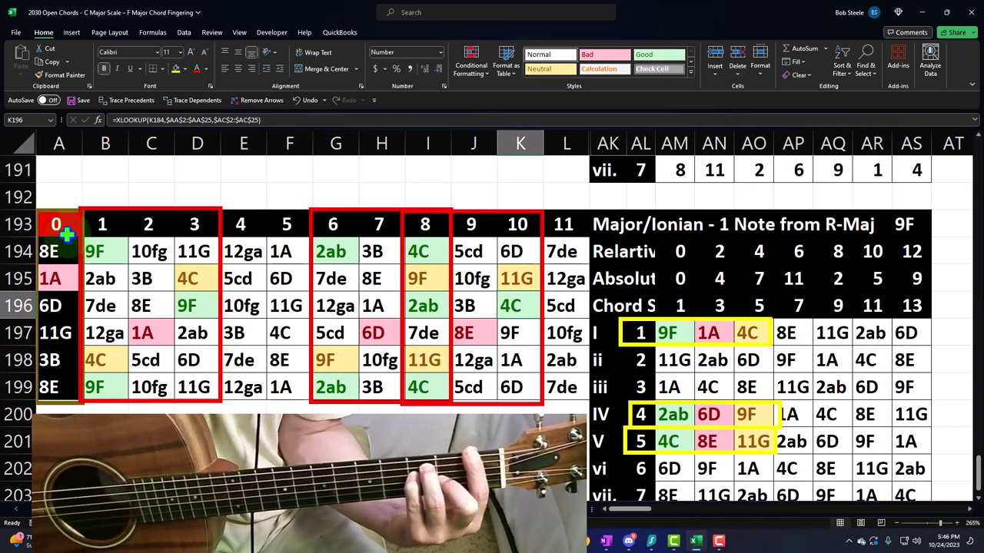
left_click(336, 257)
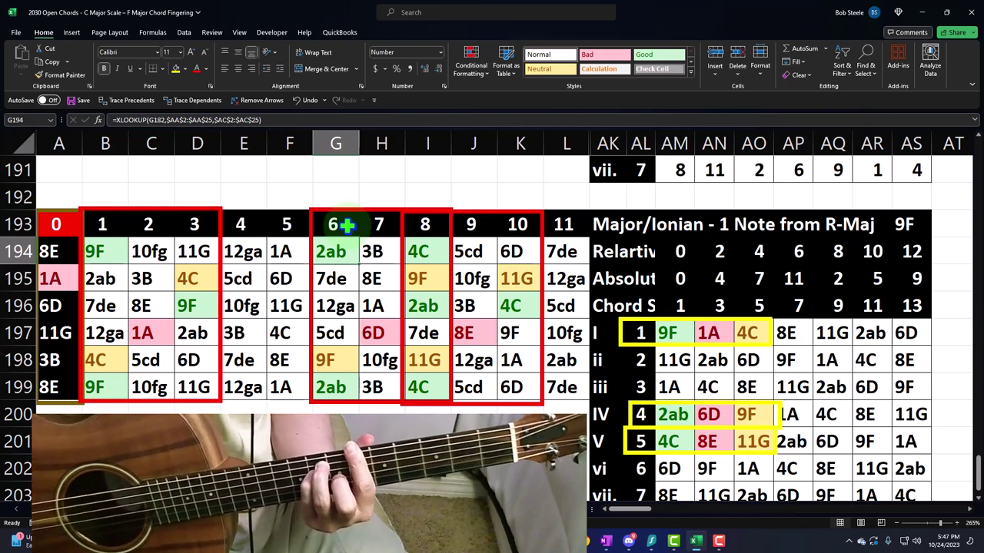
Compare the framed V chord root in I194 with the IV and V chord shapes on the C major fretboards in rows 117 to 149
left_click(421, 251)
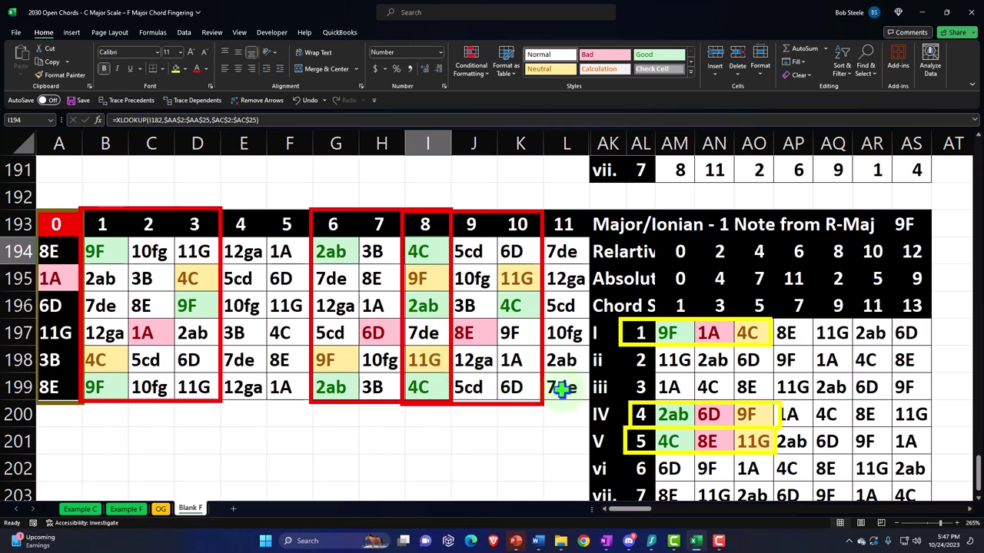
scroll(560, 389, "up", 2)
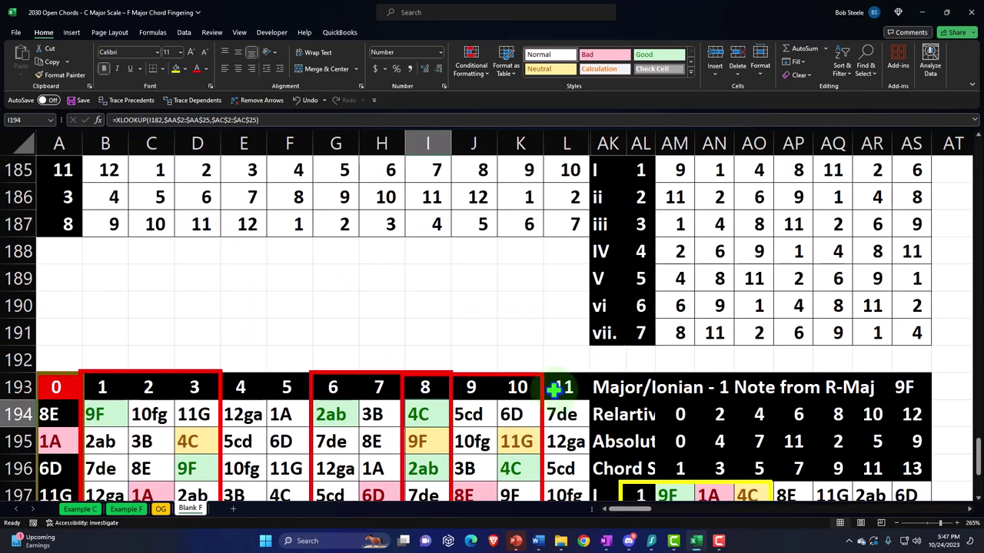
scroll(553, 391, "up", 7)
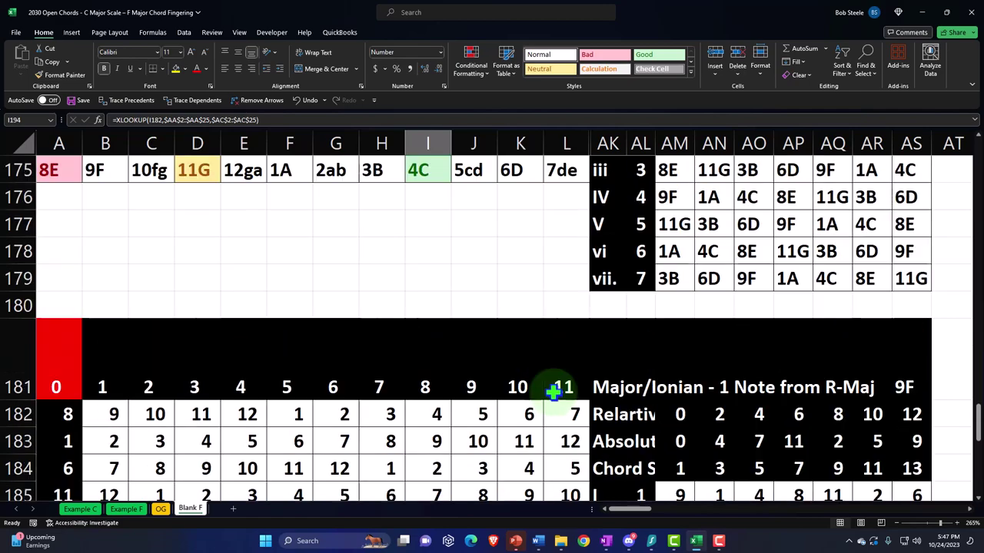
scroll(553, 391, "up", 7)
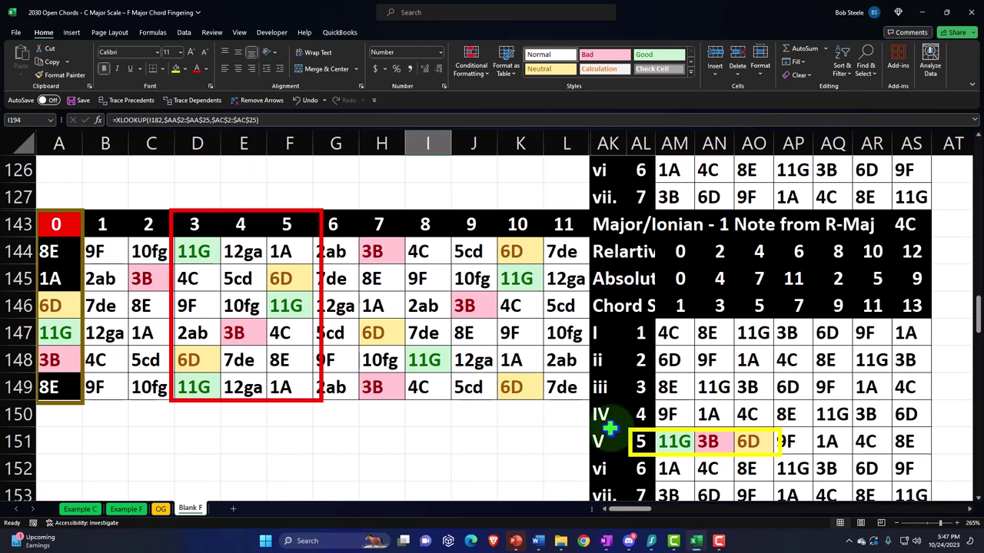
scroll(621, 417, "up", 3)
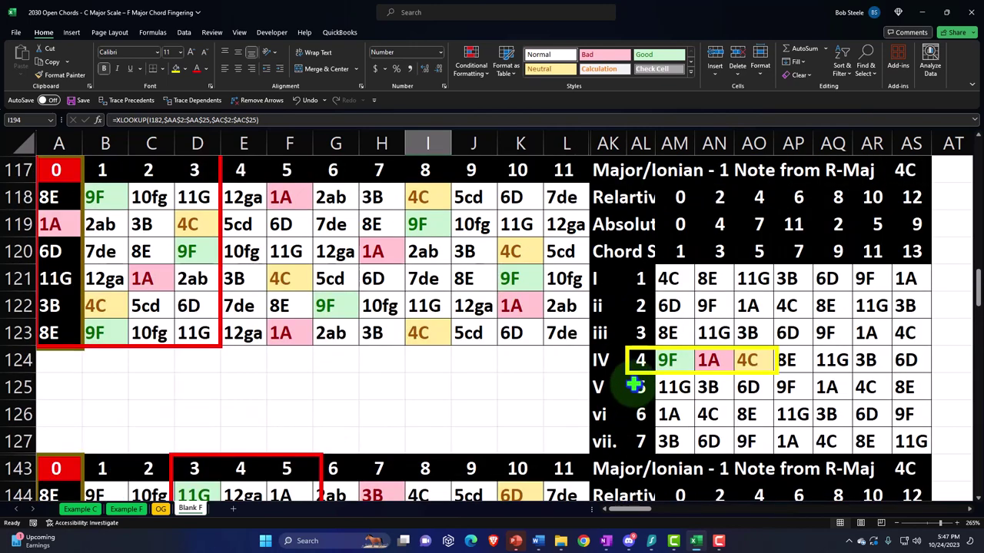
scroll(635, 384, "down", 3)
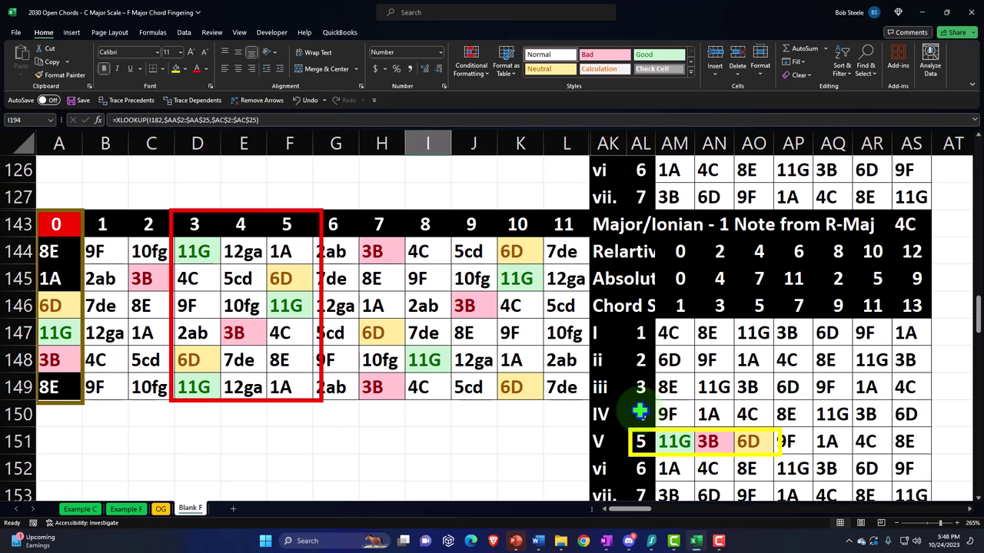
scroll(640, 413, "down", 5)
scroll(637, 413, "down", 5)
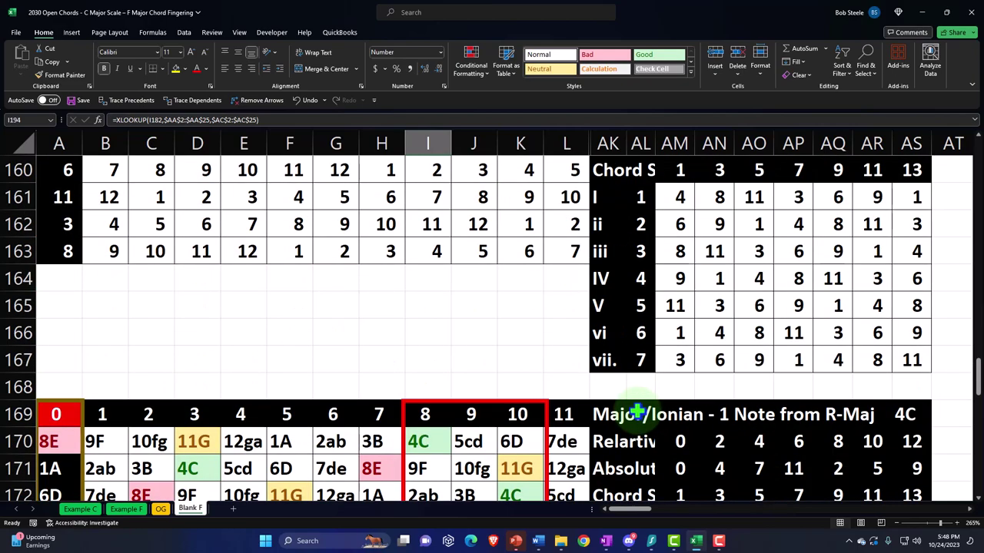
scroll(637, 413, "down", 6)
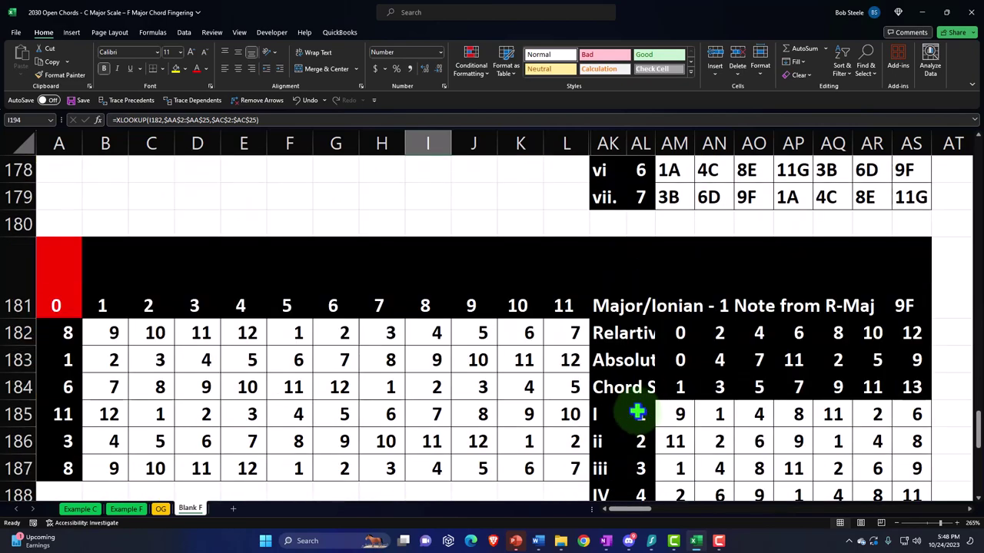